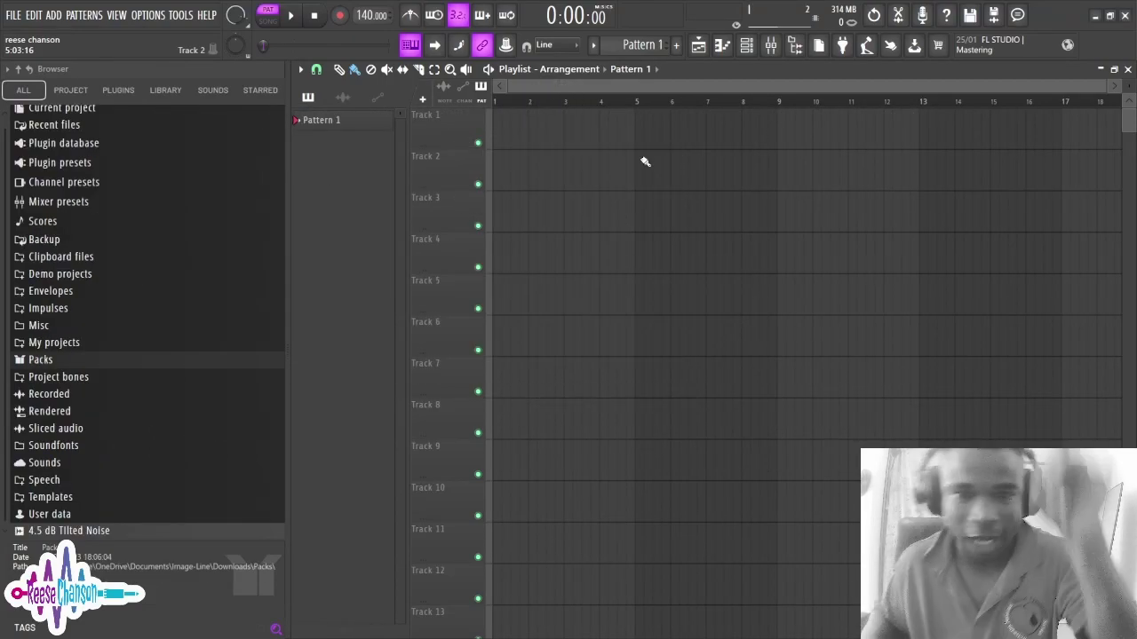
Add two FLEX channels, one with Violins Sustain from Essential Strings and one with 5String NewRock Dynamic from Essential Bass Guitars
left_click(740, 52)
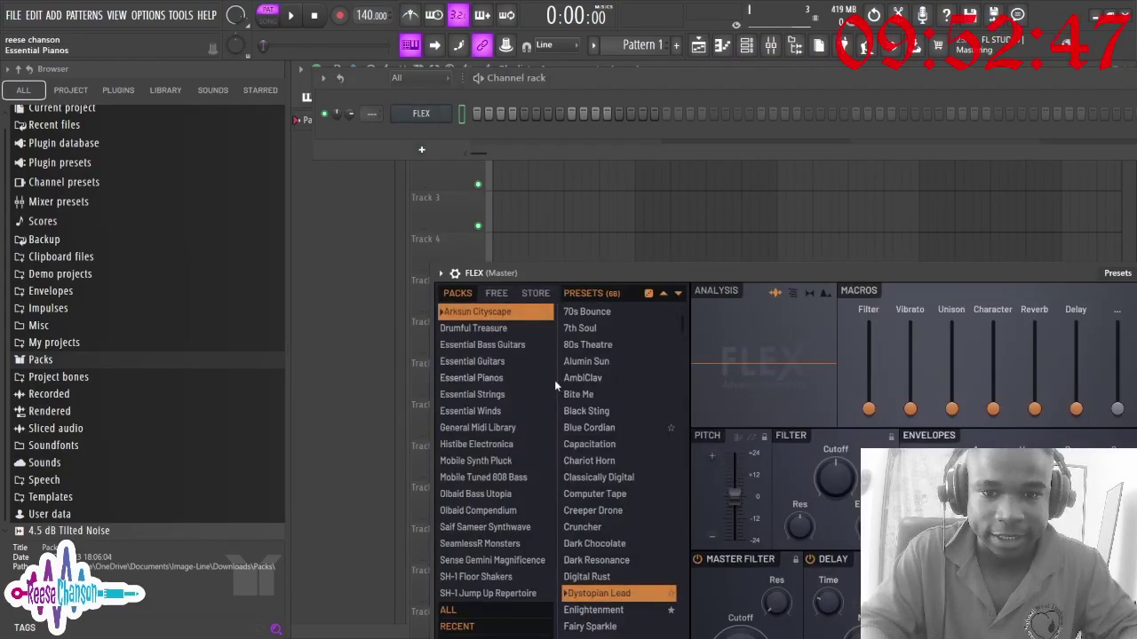
left_click(484, 396)
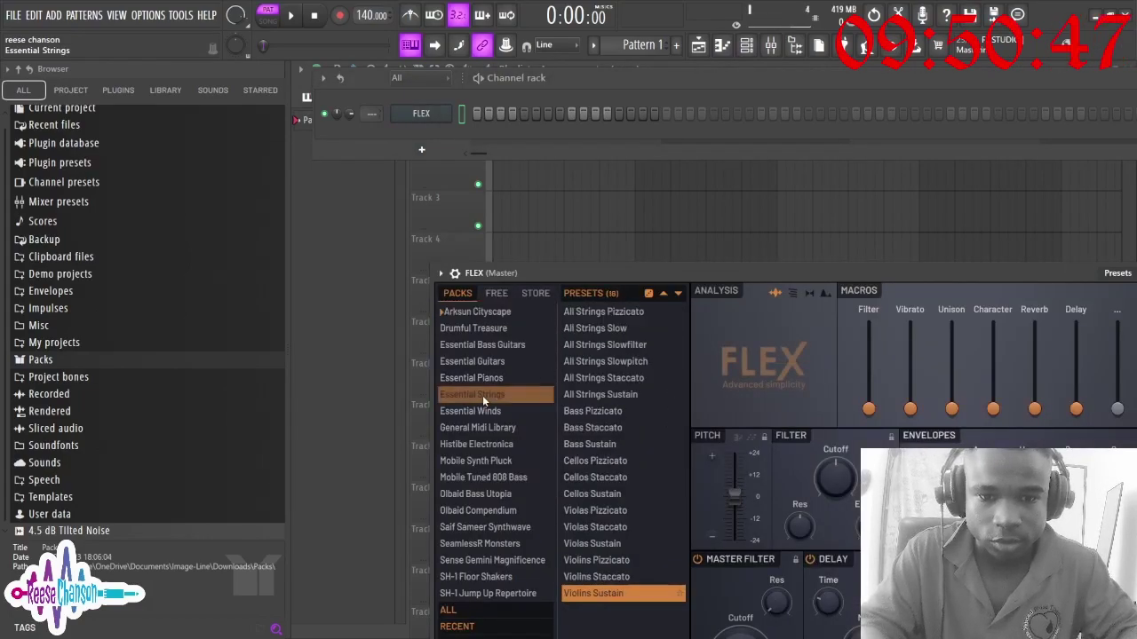
left_click(603, 594)
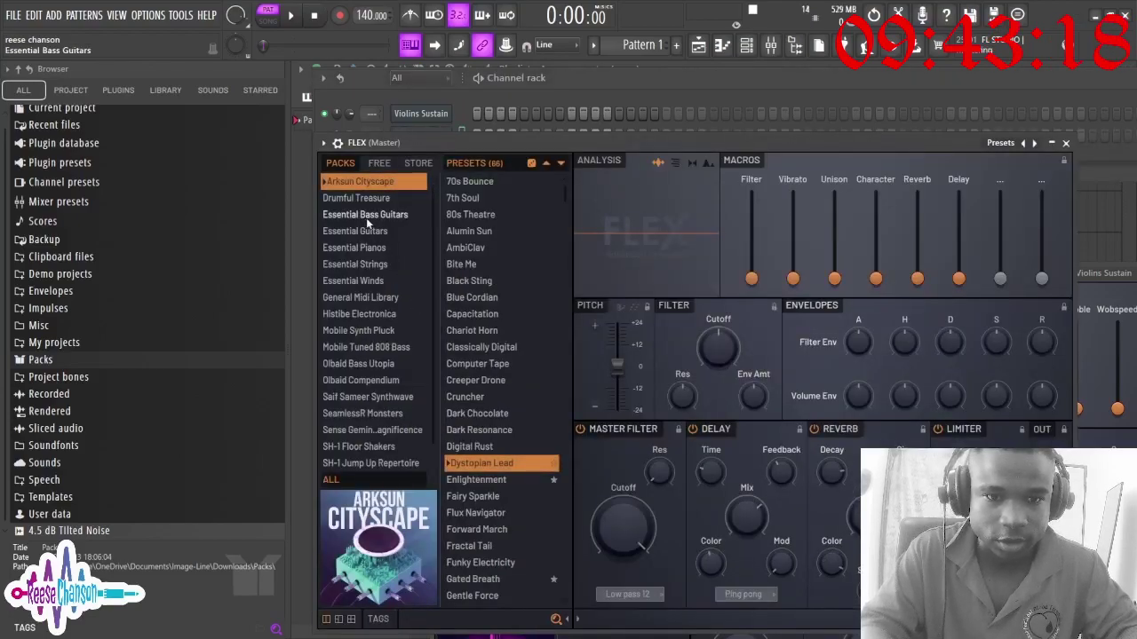
left_click(369, 217)
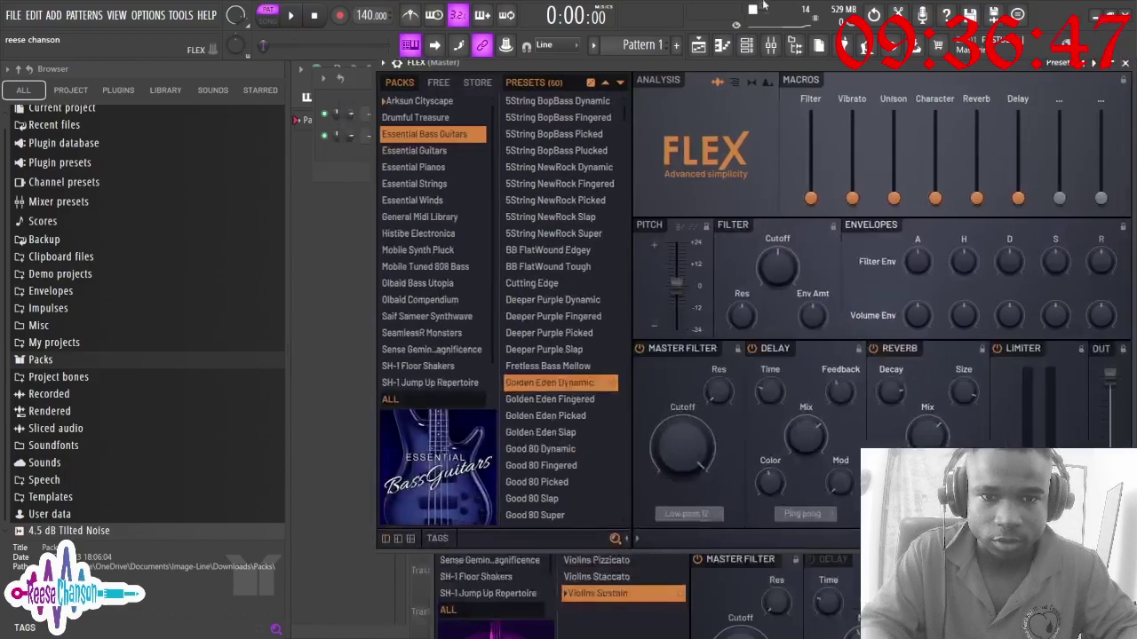
left_click(542, 167)
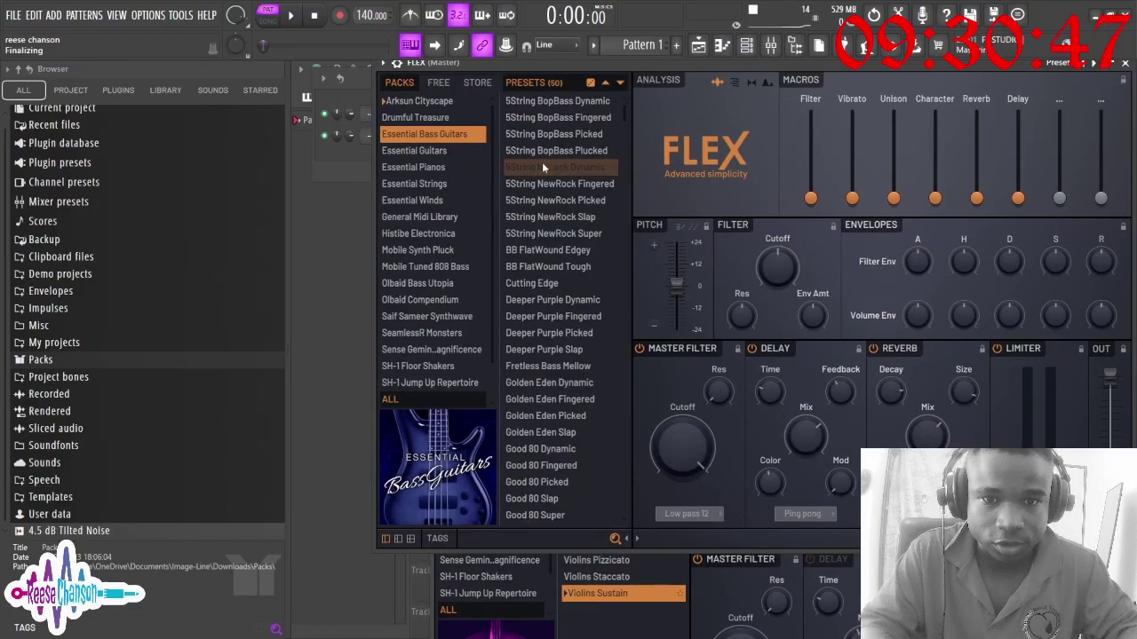
Add a third FLEX channel and load the Rhodes MK1 preset from the Essential Pianos pack
left_click(338, 161)
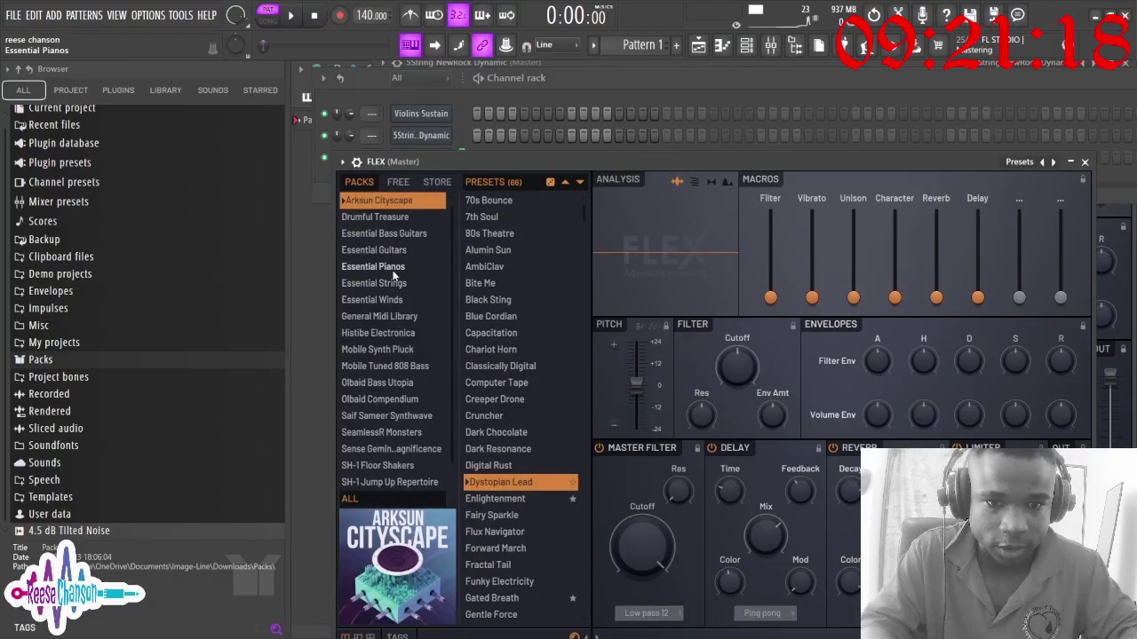
left_click(391, 268)
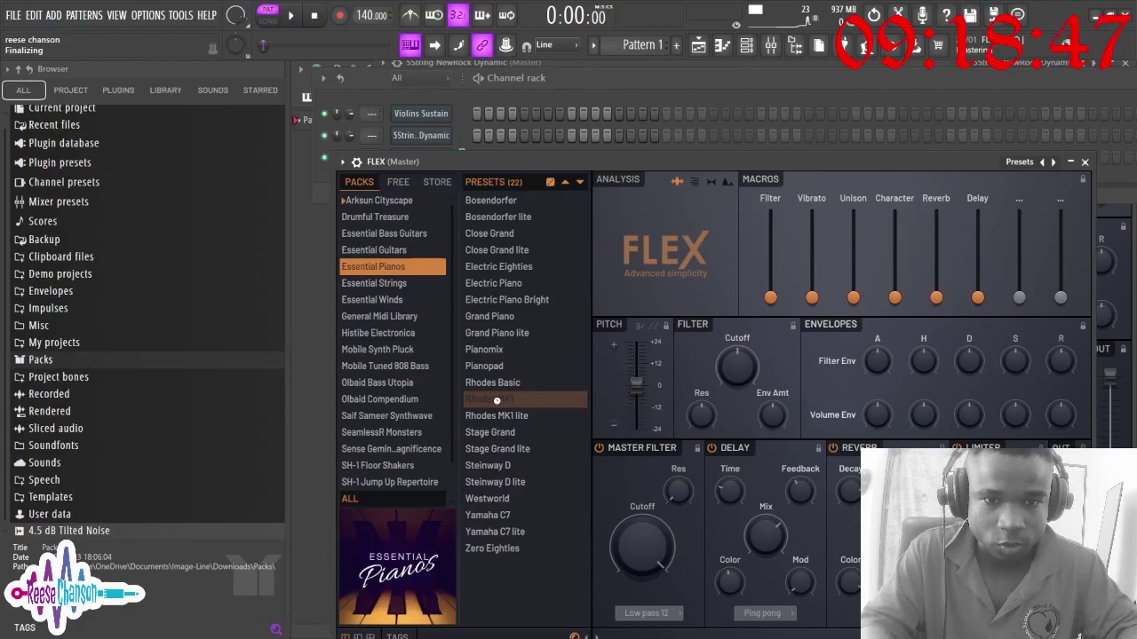
left_click(1085, 163)
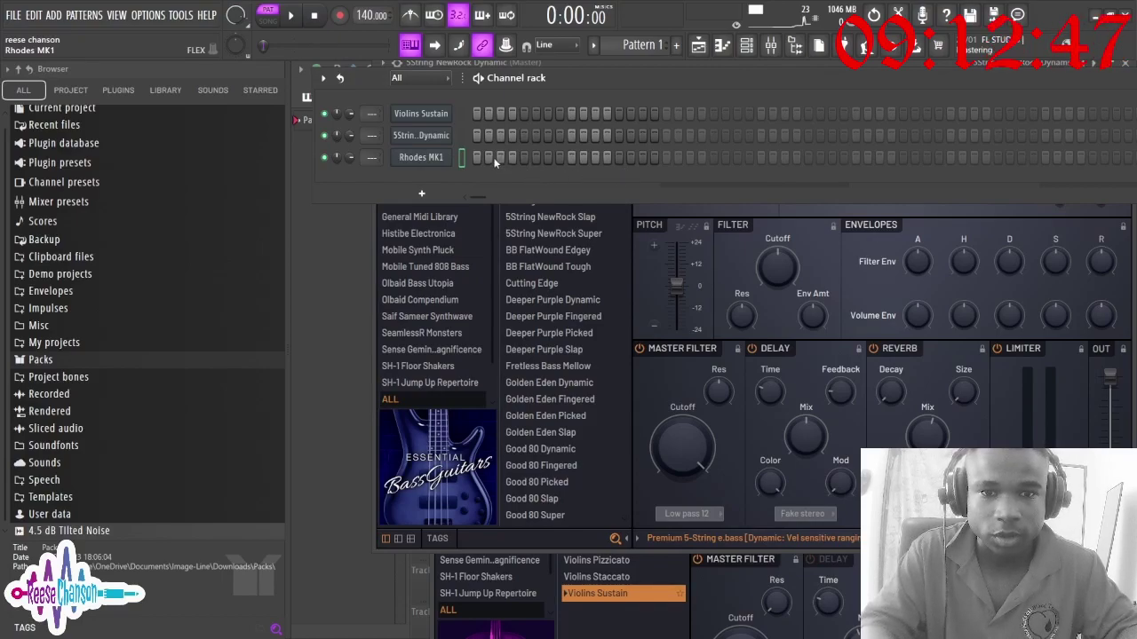
Set the tempo to 95 BPM, enter a one-bar E3, G#3, B3 chord for Rhodes MK1 in bar 1, and play it
key("F7")
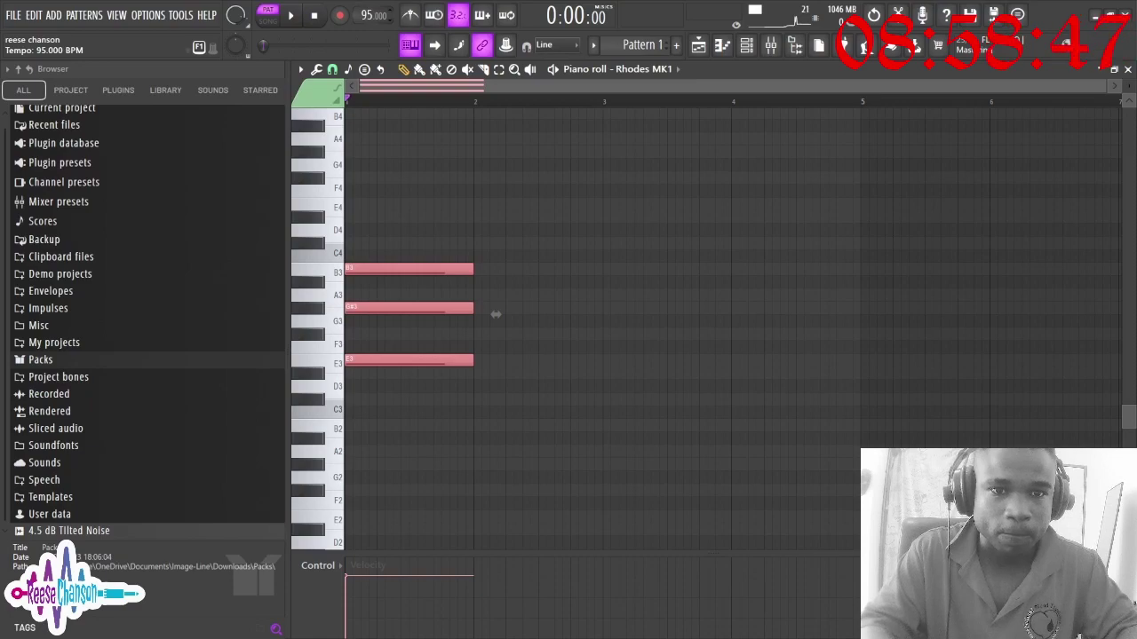
key("space")
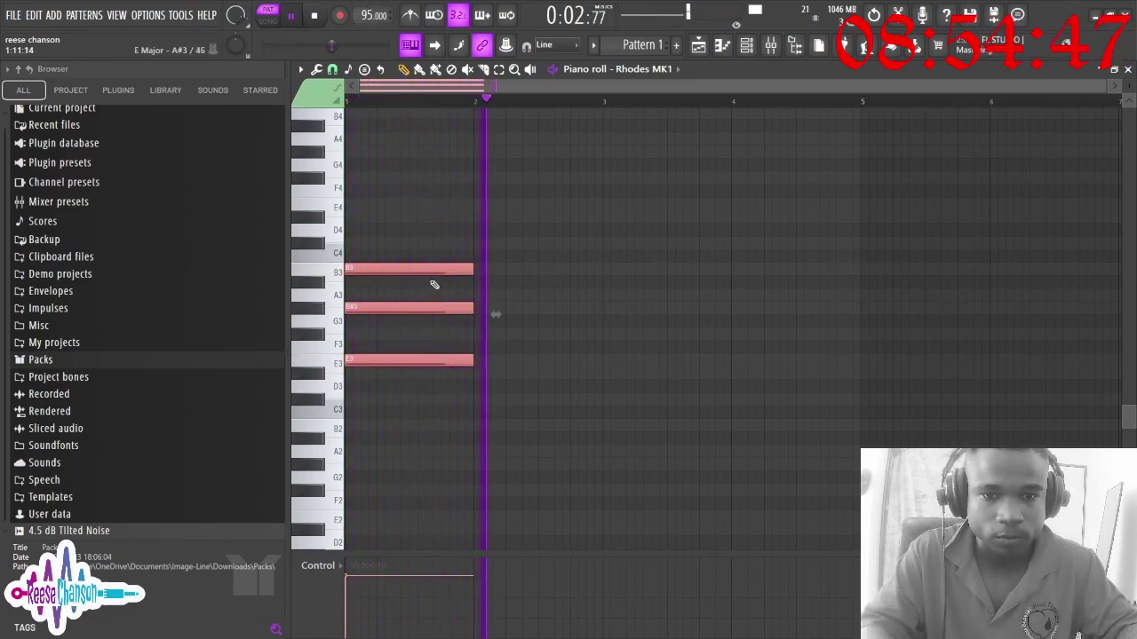
Duplicate and transpose the chord to B3-D#4-F#4 in bar 2, D#3-G3-A#3 in bars 3, 4 and 6, and F#3-A#3-C#4 in bar 5
key("ctrl+b")
left_click_drag(543, 227, 921, 257)
key("ctrl+b")
left_click_drag(1021, 241, 1048, 284)
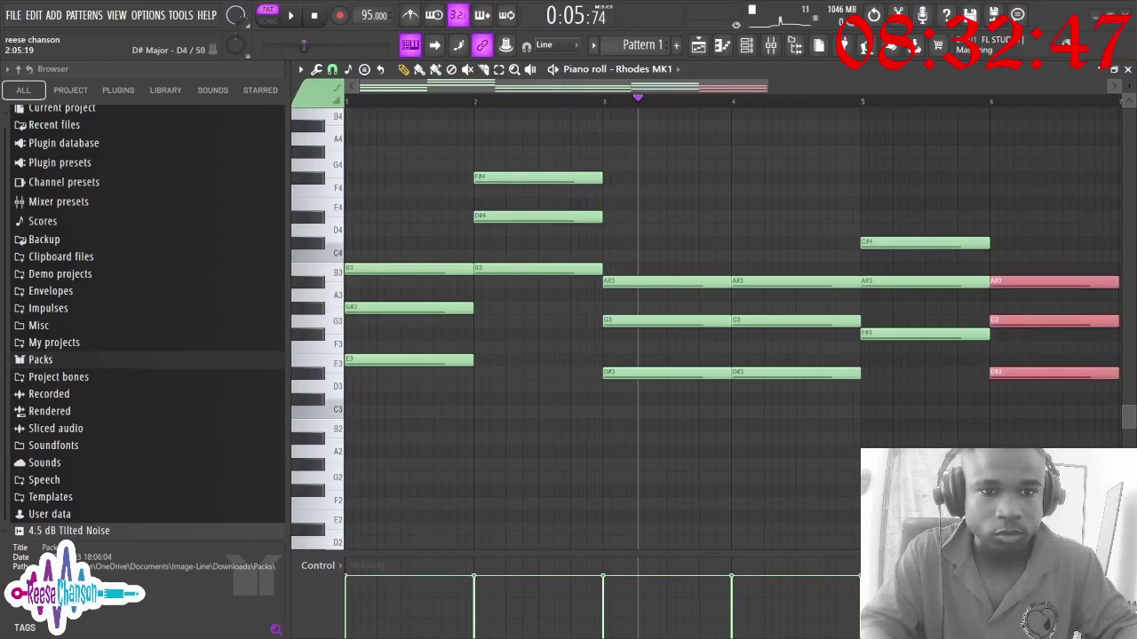
key("space")
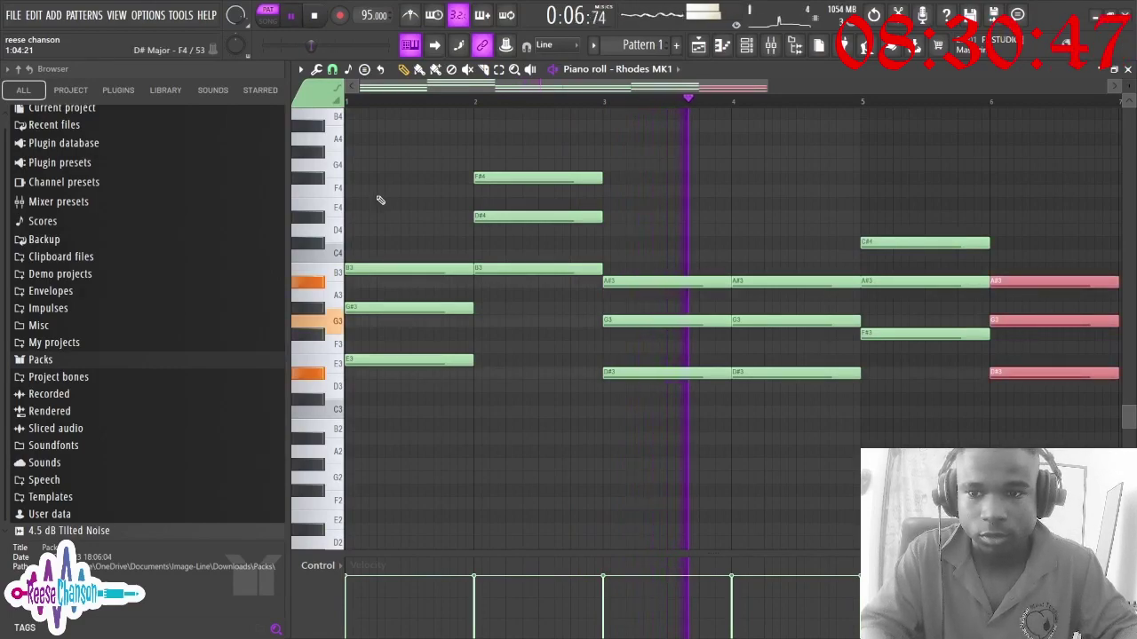
Add an E3, G#3, B3 chord in bar 7 and replace the bar 6 chord with B3, D#4, F#4
left_click_drag(767, 86, 1013, 133)
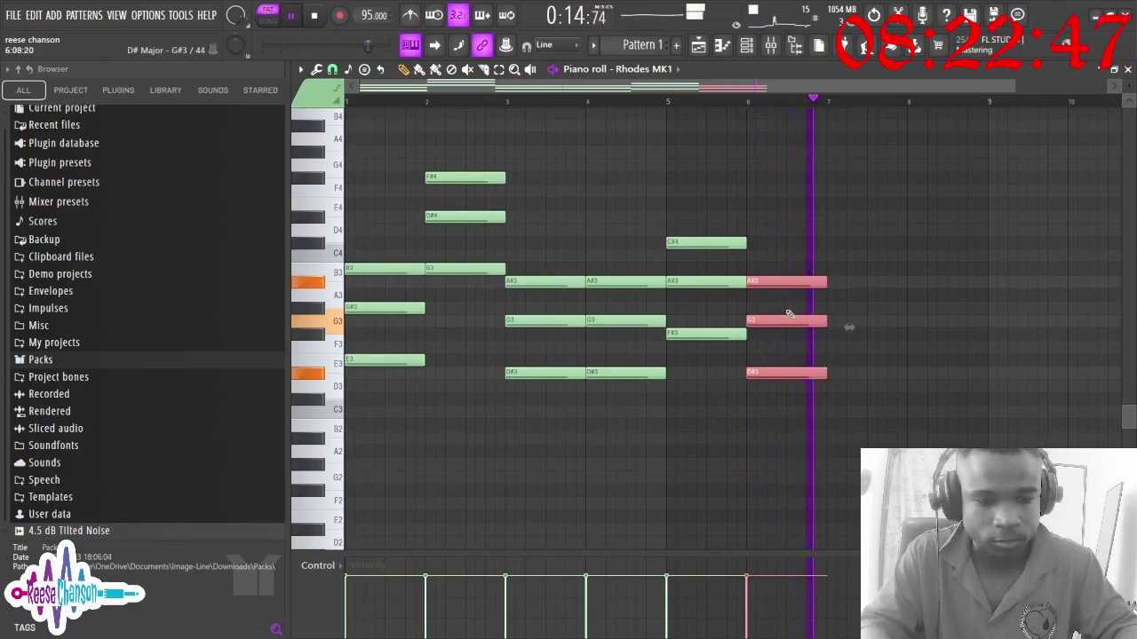
key("ctrl+b")
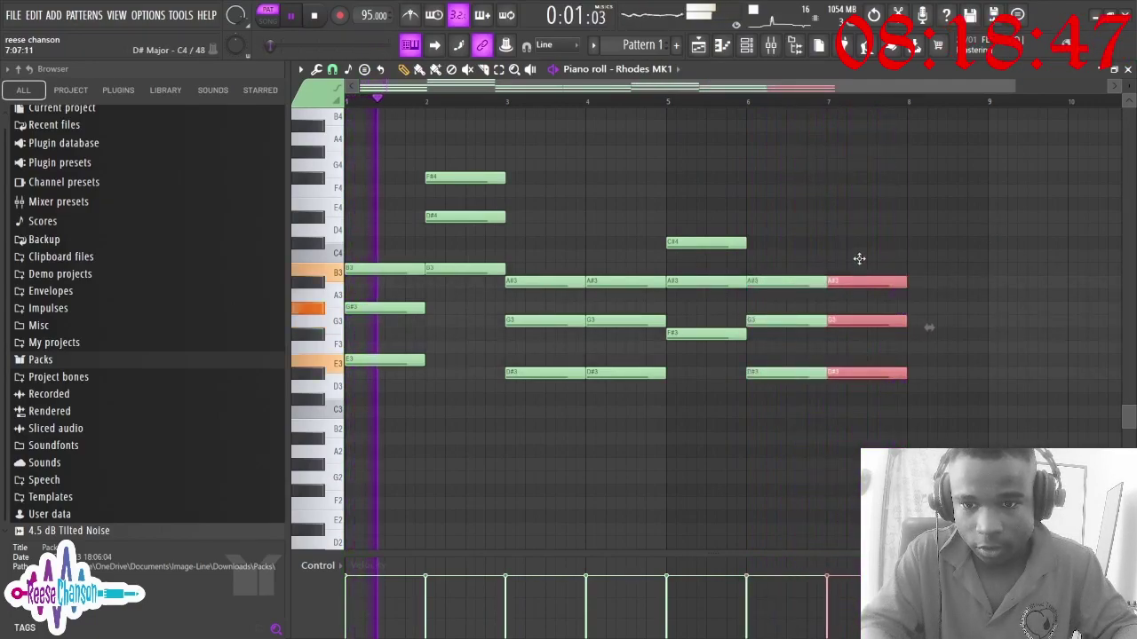
mouse_move(859, 318)
left_mouse_down()
mouse_move(858, 266)
mouse_move(857, 308)
left_mouse_up()
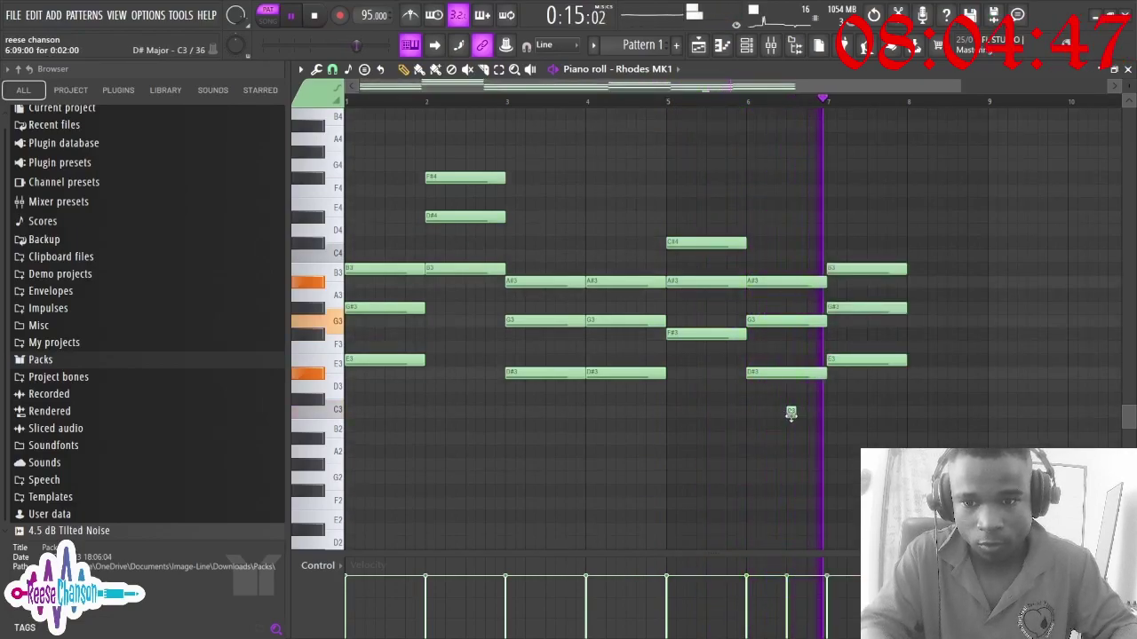
left_click_drag(828, 401, 777, 176)
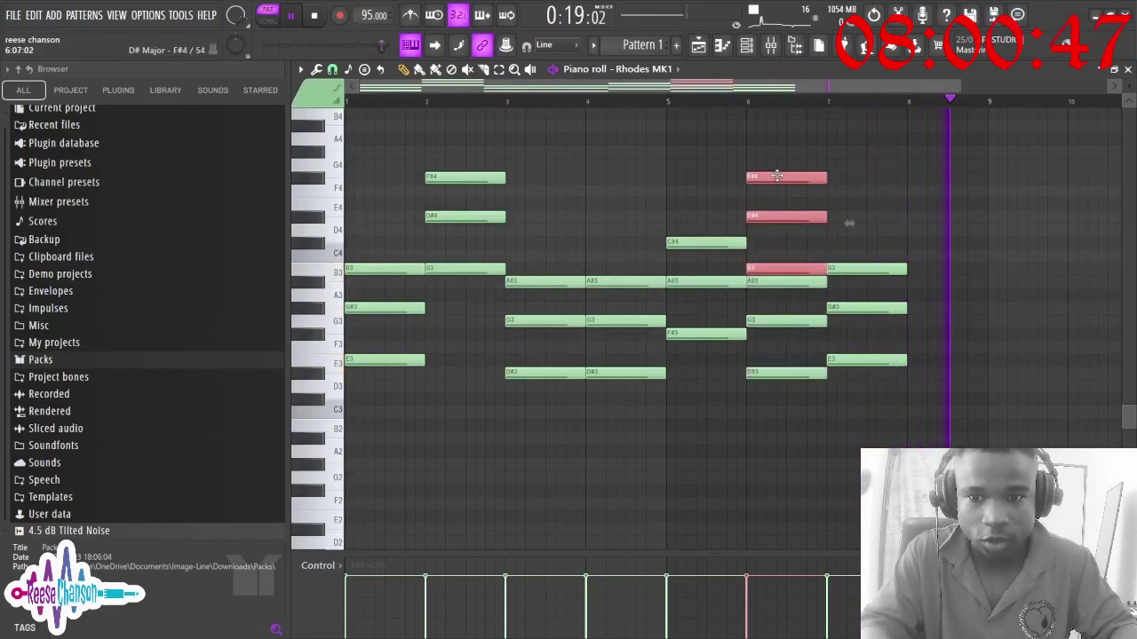
right_click(771, 286)
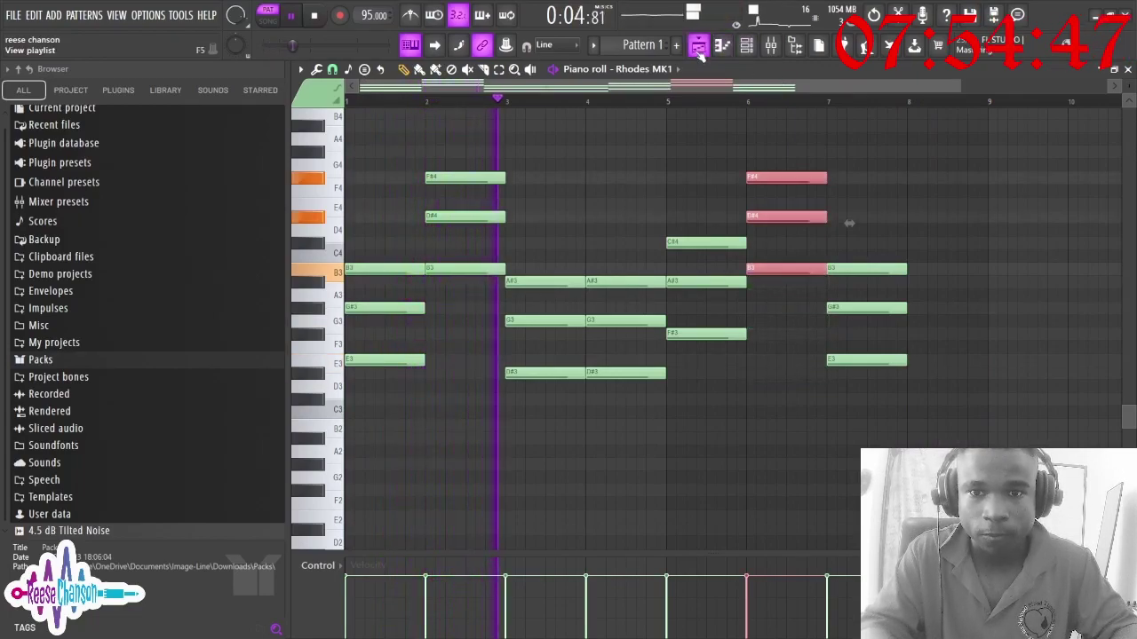
Place Pattern 1 at the start of Track 1 in the playlist
left_click(726, 51)
left_click_drag(548, 115, 461, 131)
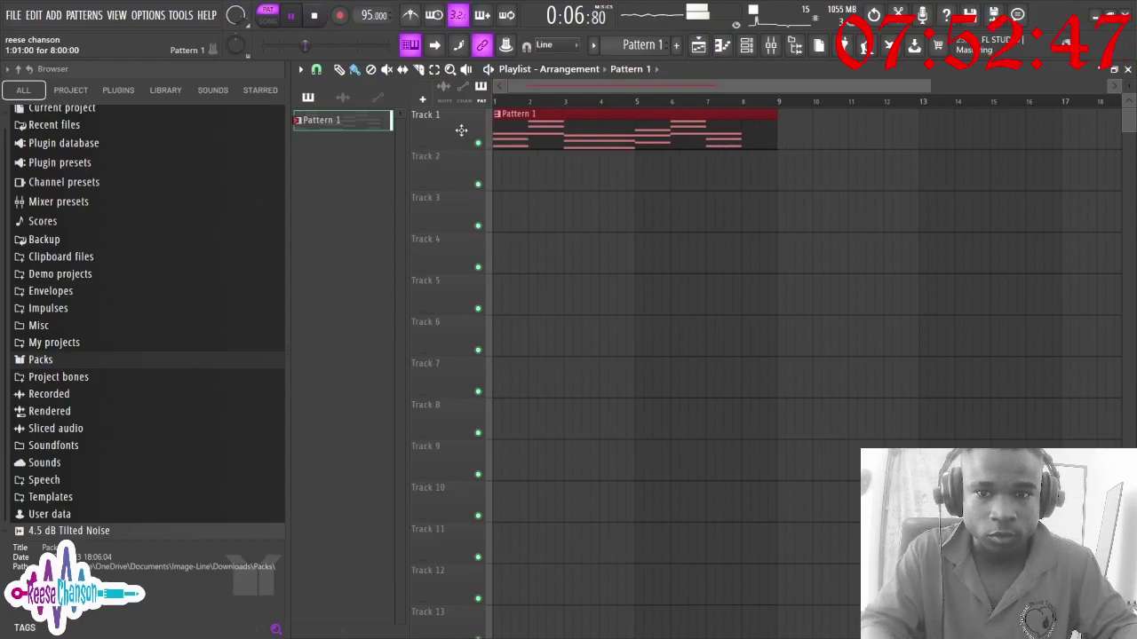
Shorten all the Rhodes MK1 notes slightly so the Pattern 1 clip spans seven bars, and switch playback to song mode
left_click(716, 48)
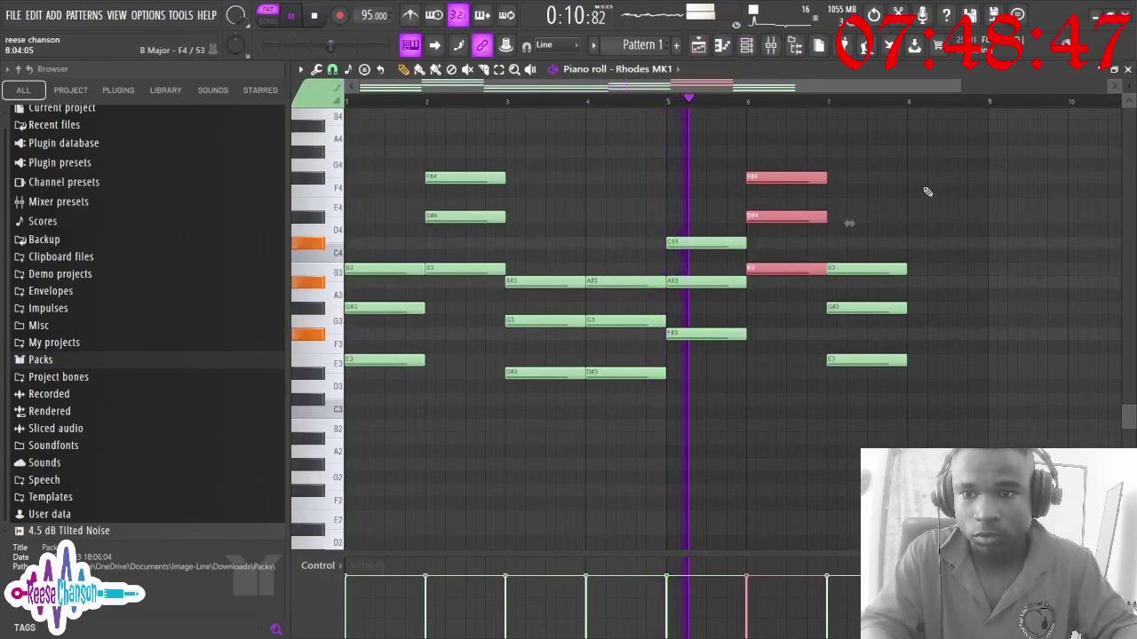
key("ctrl+a")
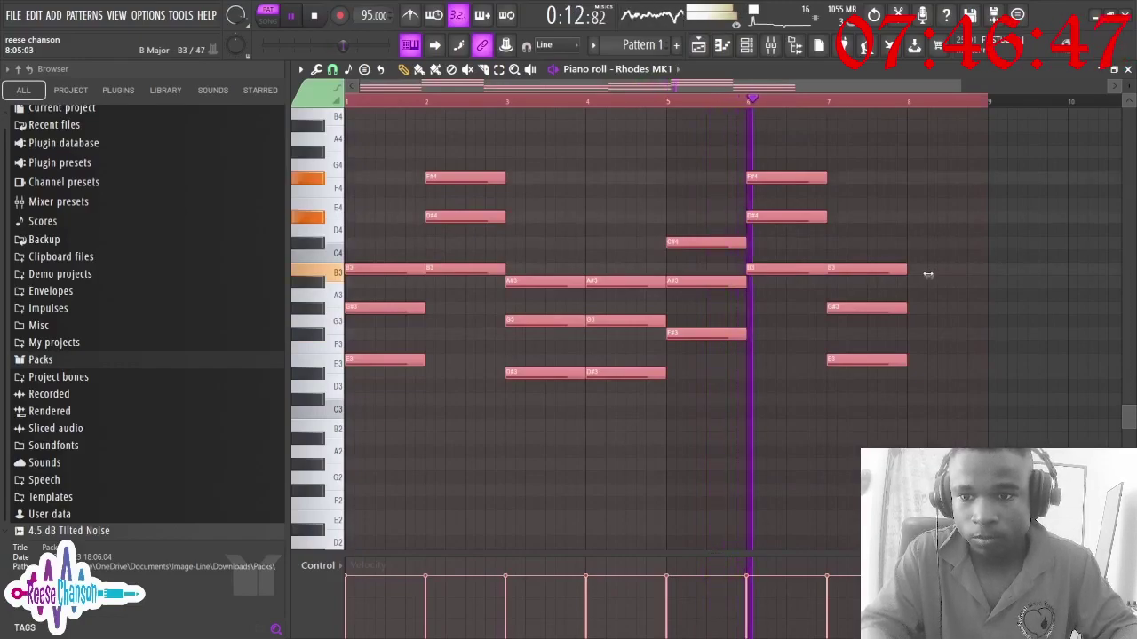
left_click_drag(928, 276, 926, 276)
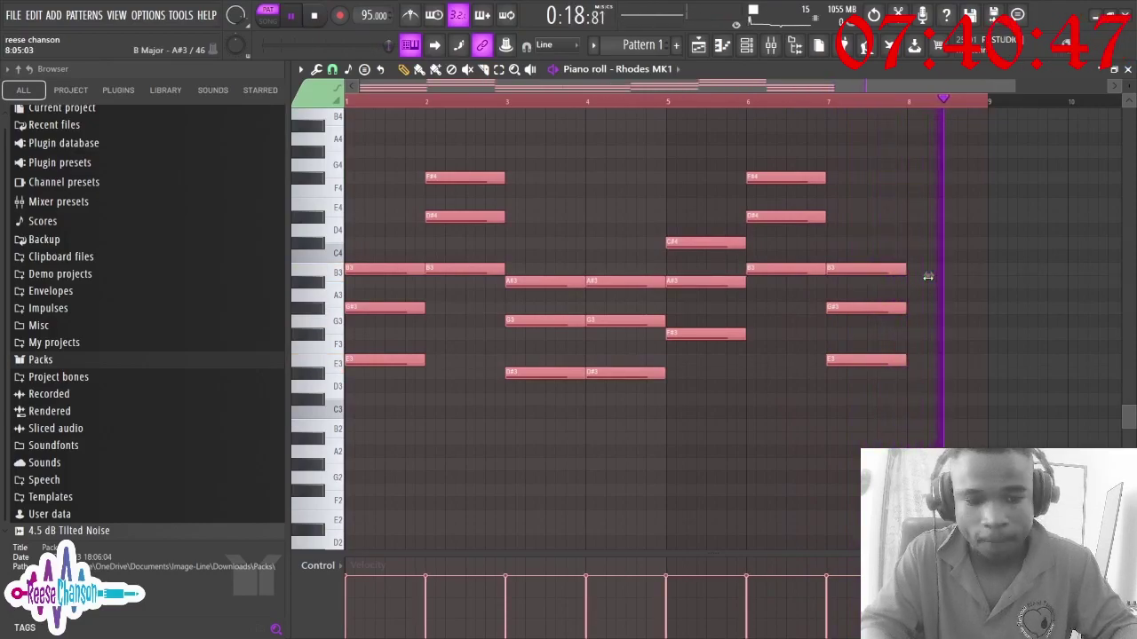
key("F5")
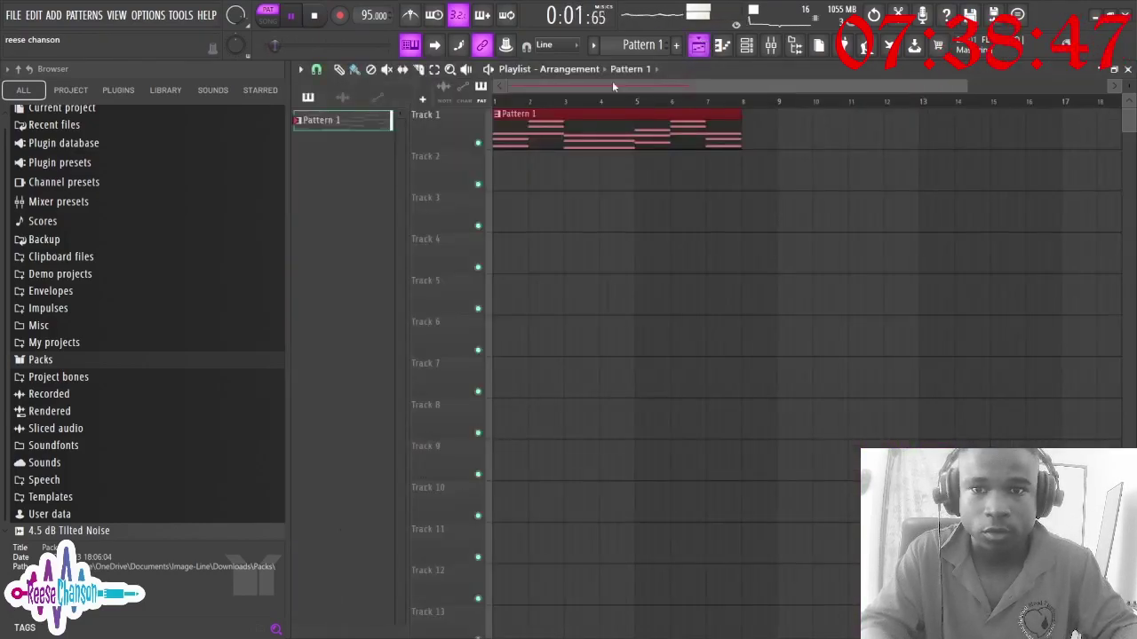
left_click(274, 26)
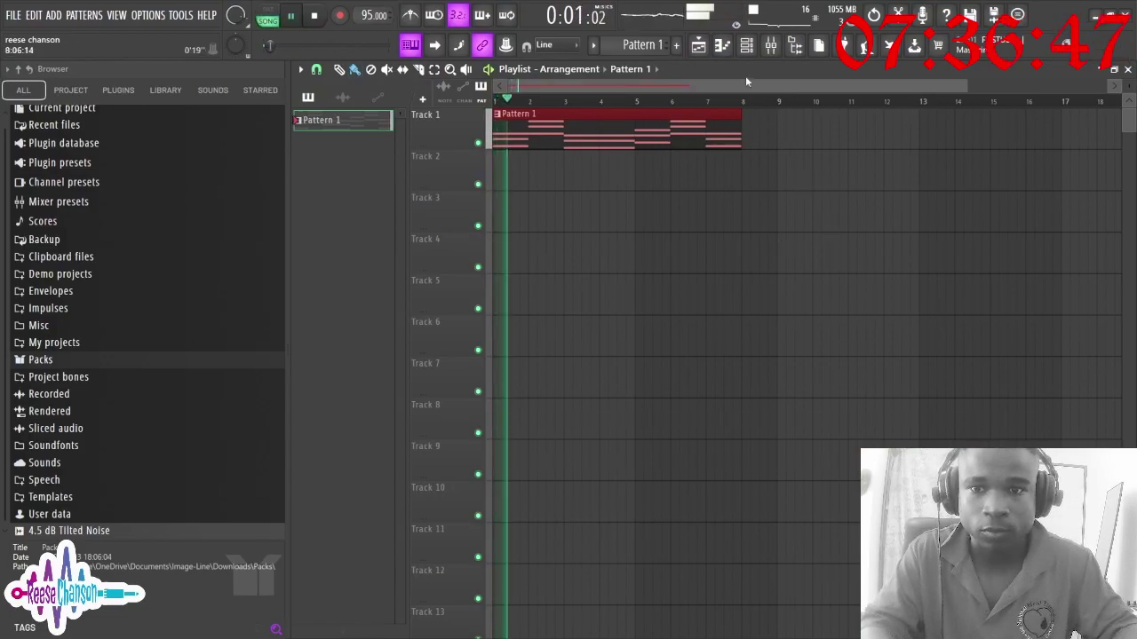
Add an FPC drum channel with the Fpc Hiphop 13 MIDI loop
key("F6")
left_click(427, 195)
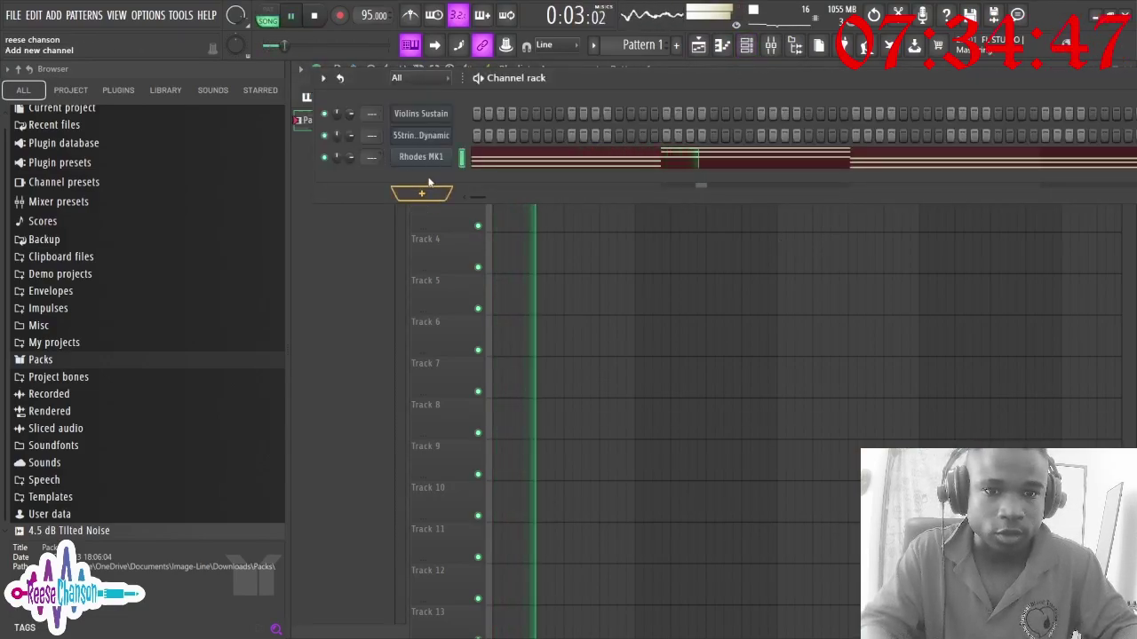
left_click(428, 185)
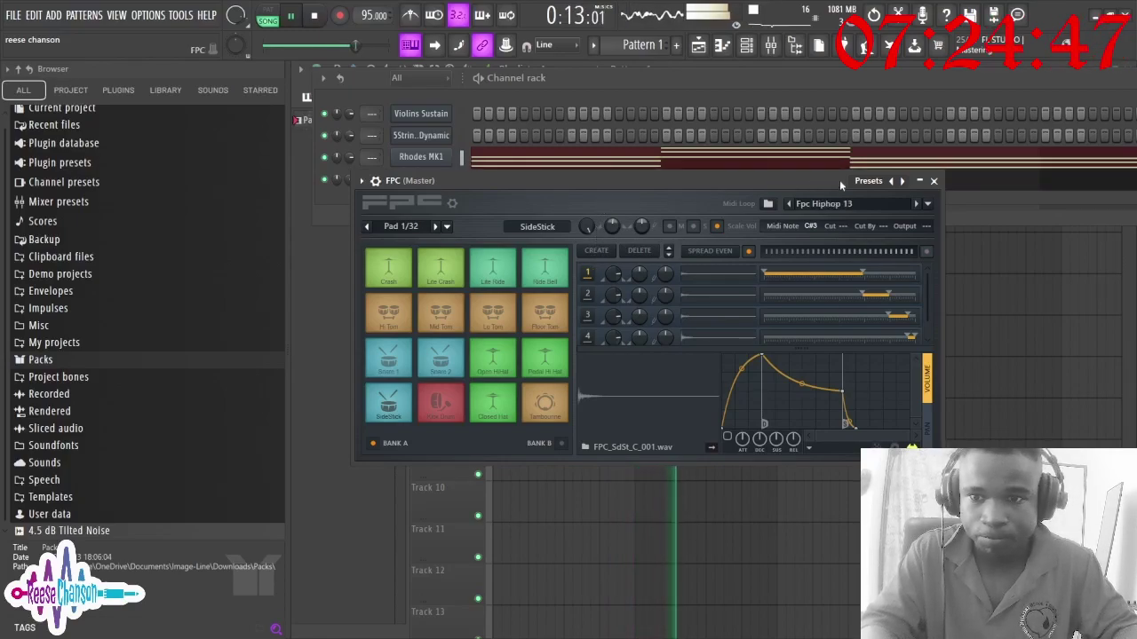
left_click(933, 180)
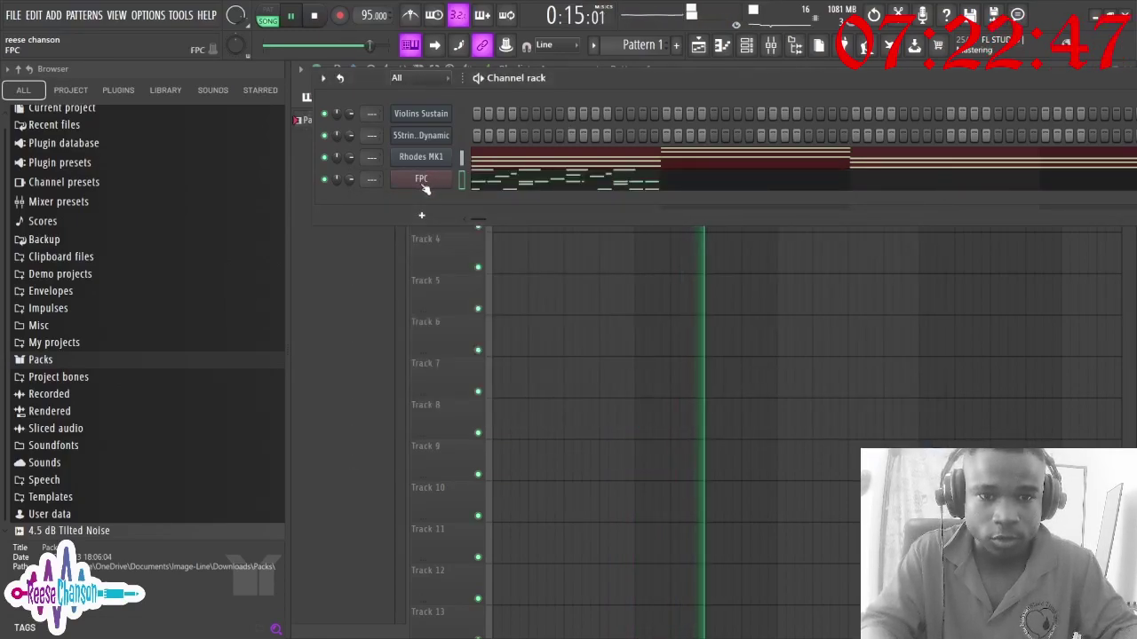
Move the FPC drum notes from Pattern 1 into Pattern 2
key("ctrl+x")
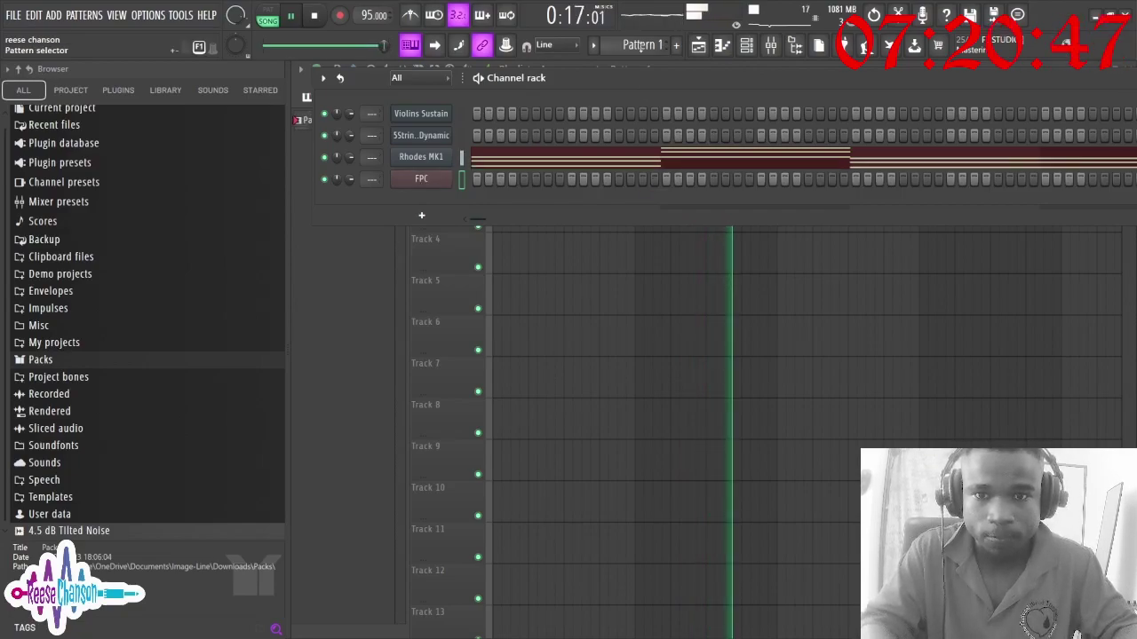
left_click_drag(643, 45, 643, 37)
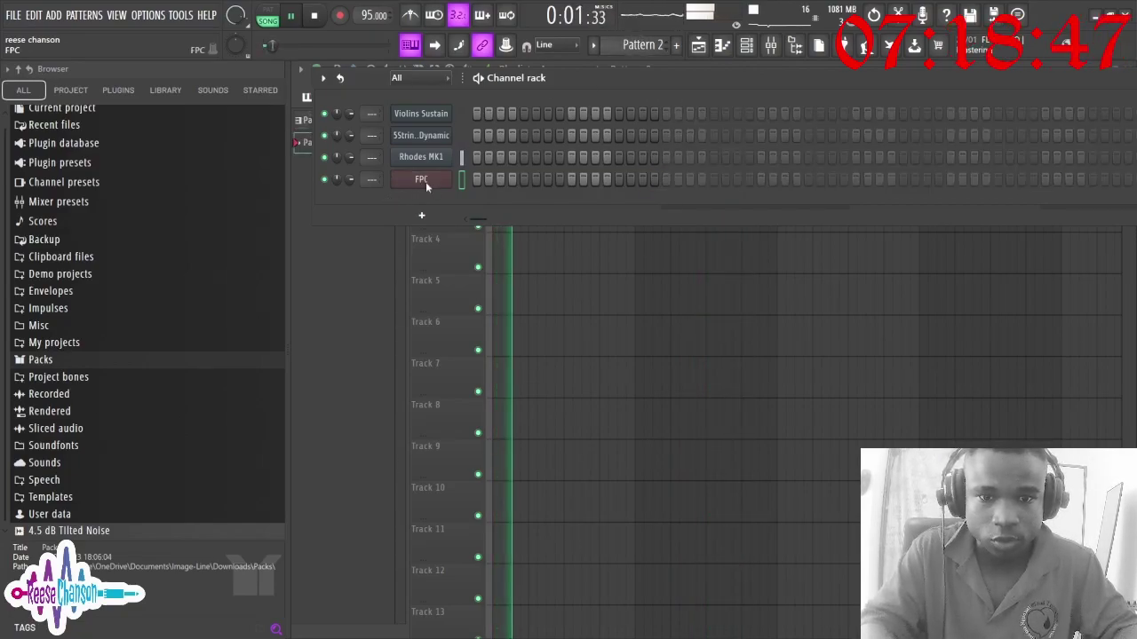
key("ctrl+v")
Place Pattern 2 at the start of Track 2 and repeat it through bar 7, matching the Pattern 1 clip's length
left_click(699, 46)
left_click(575, 176)
left_click_drag(588, 177, 508, 178)
key("ctrl+b")
key("ctrl+b")
key("ctrl+b")
key("ctrl+b")
key("ctrl+b")
key("ctrl+b")
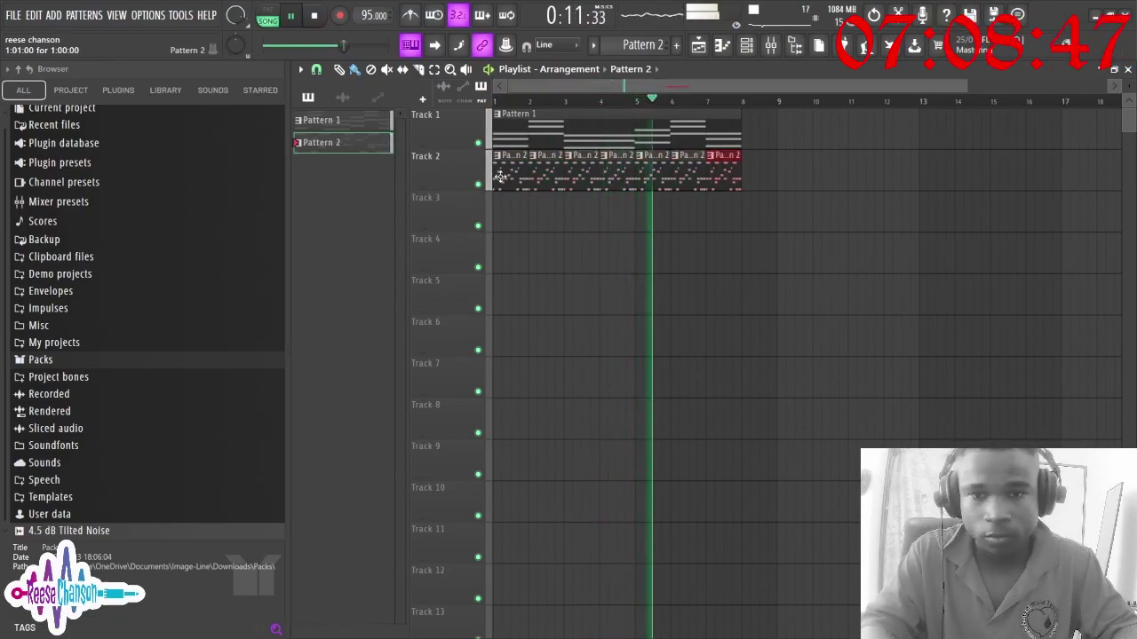
Audition neighbouring FPC MIDI loops and set the drum loop to Fpc Hiphop 12
left_click(747, 48)
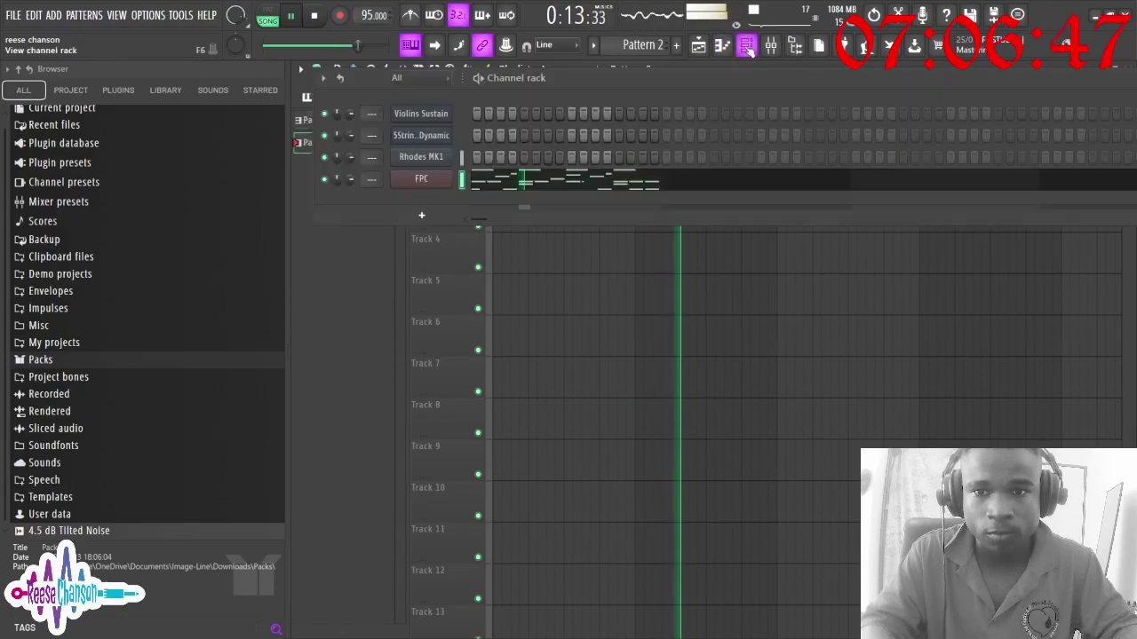
left_click(430, 177)
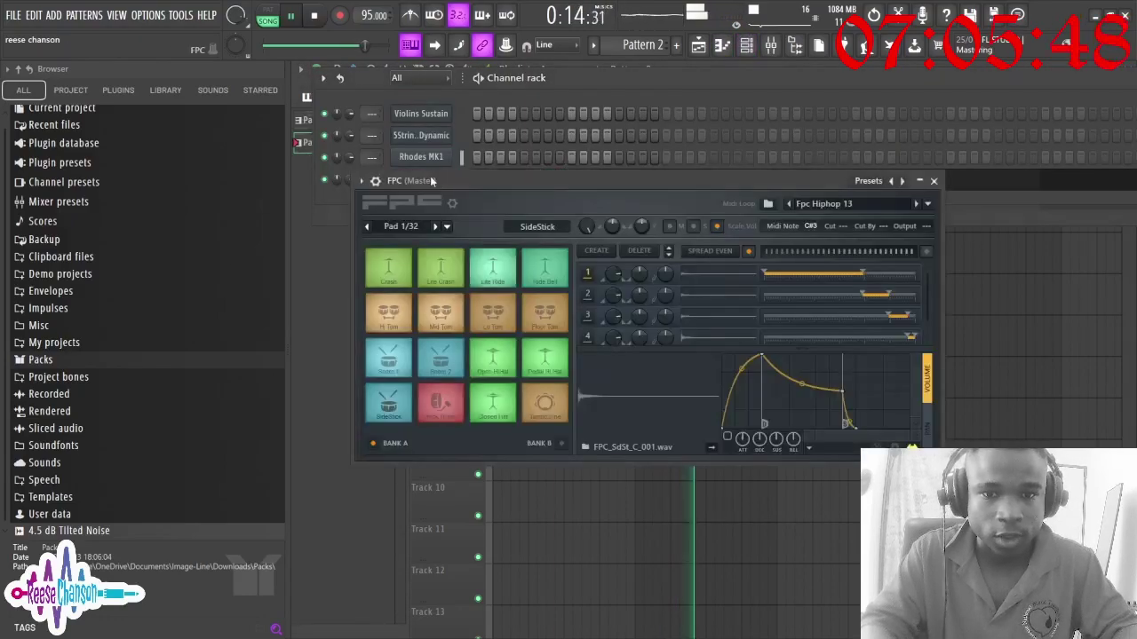
left_click(916, 204)
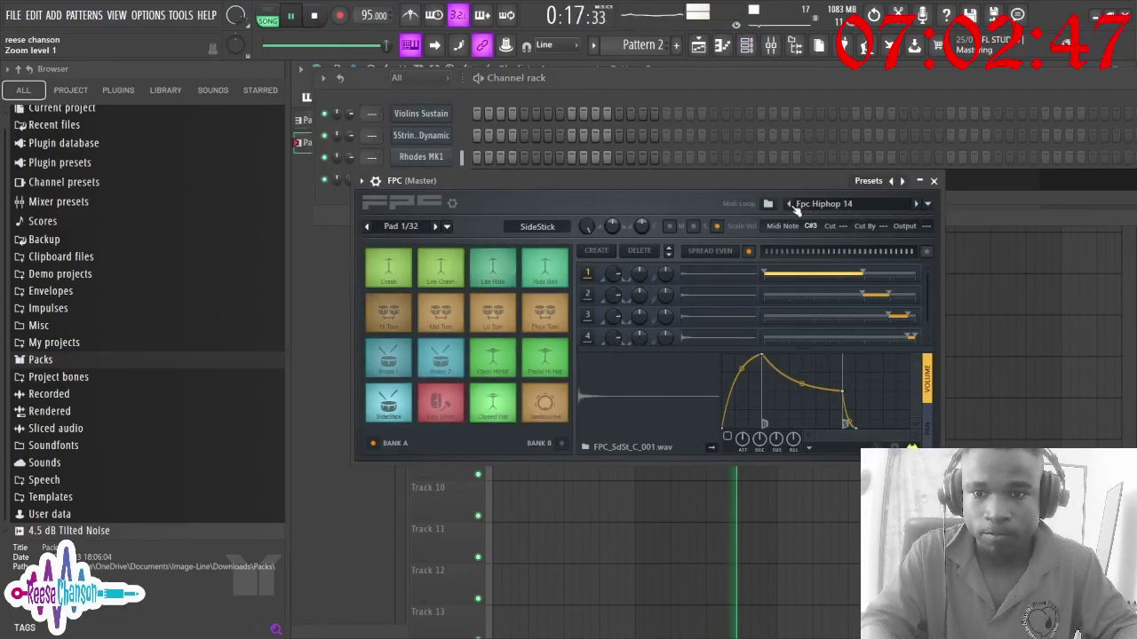
left_click(790, 203)
left_click(789, 204)
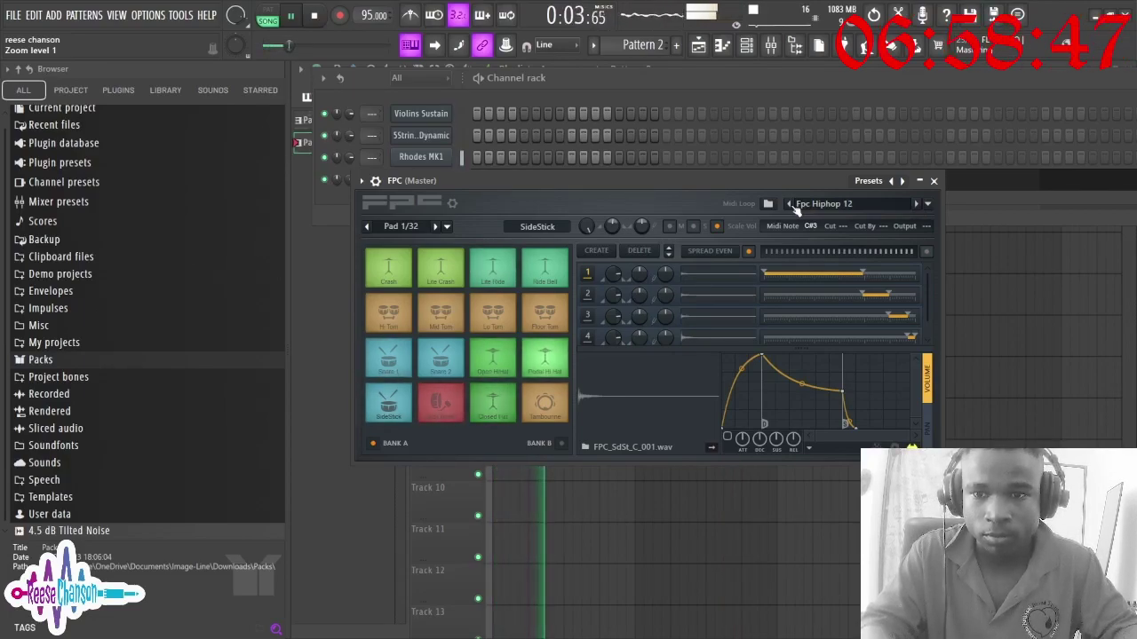
left_click(934, 181)
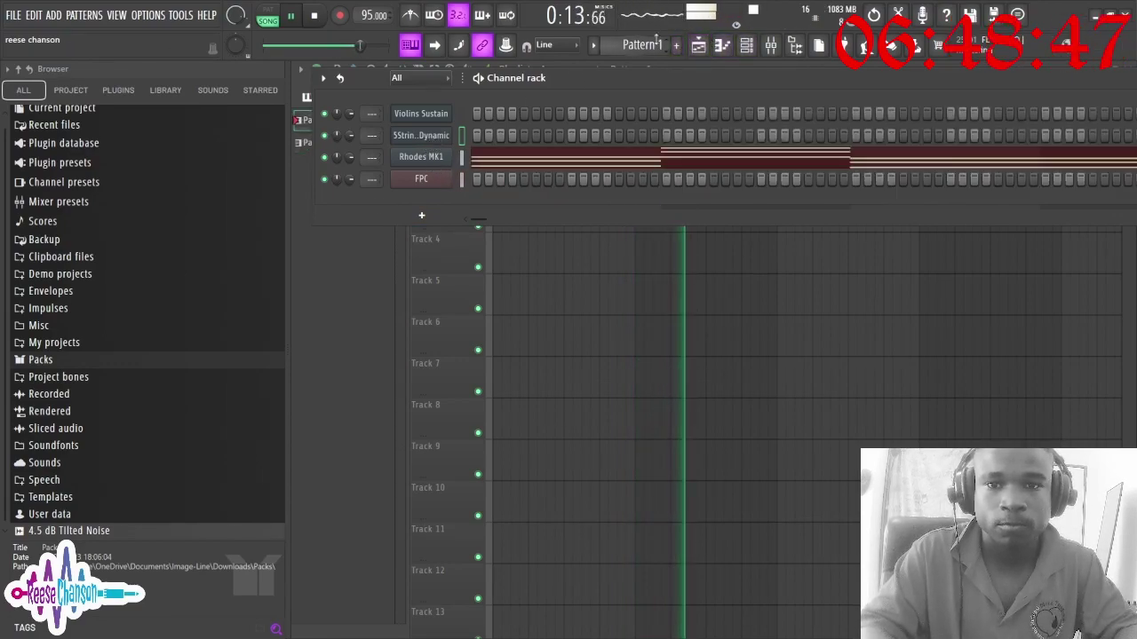
In Pattern 1's 5String NewRock Dynamic bass part, add a D#3 note at bar 1 lasting two bars
left_click(721, 46)
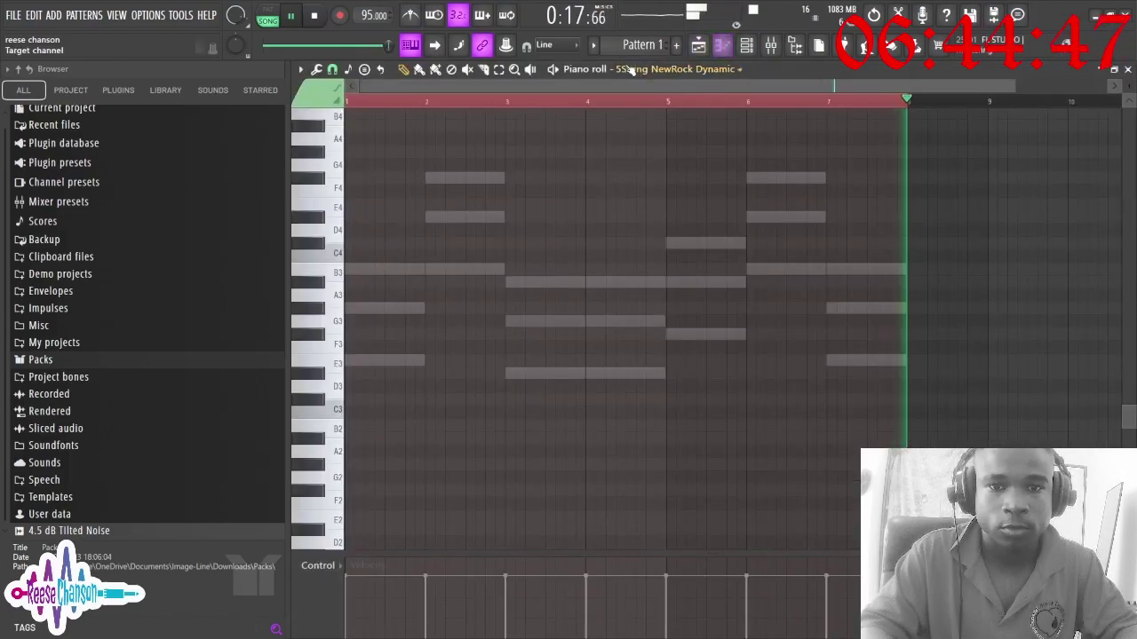
left_click(375, 406)
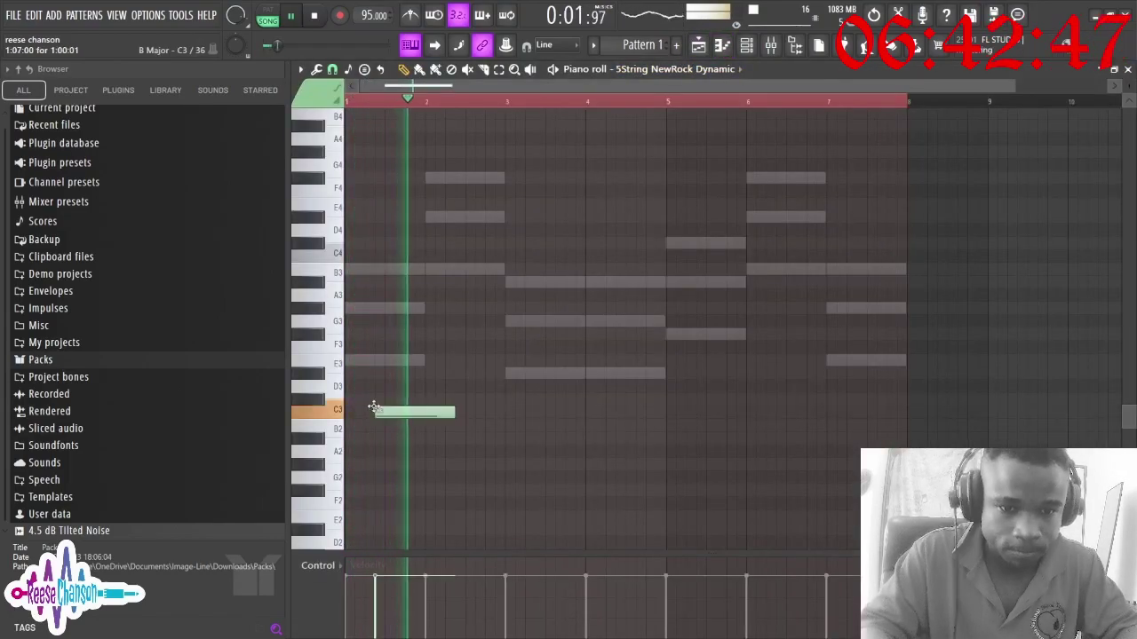
left_click_drag(376, 407, 354, 368)
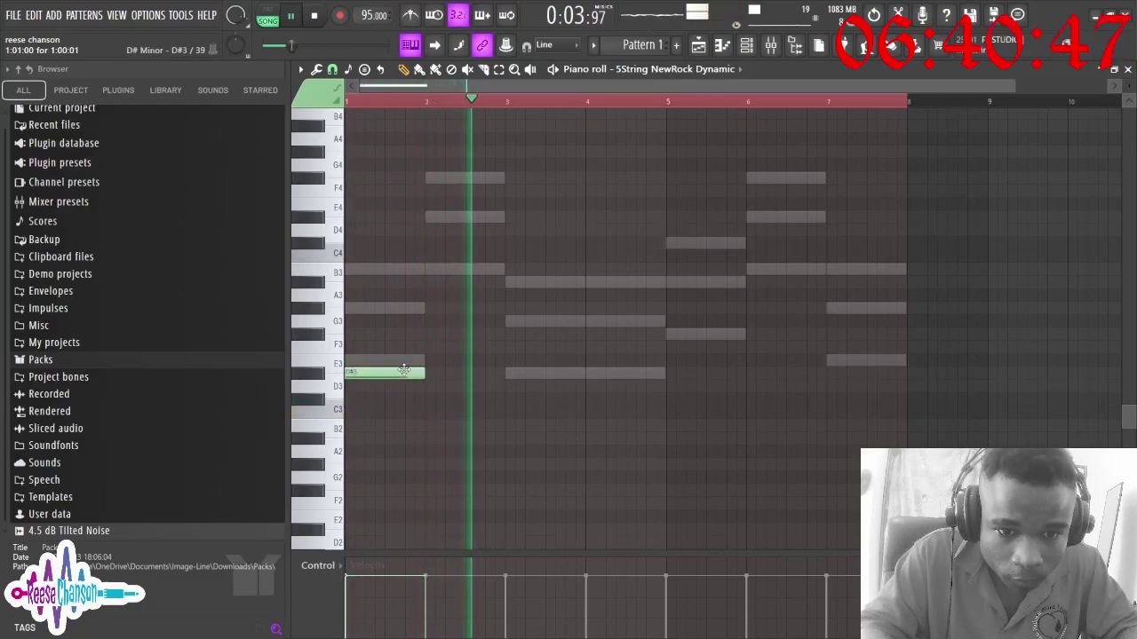
left_click_drag(425, 374, 508, 374)
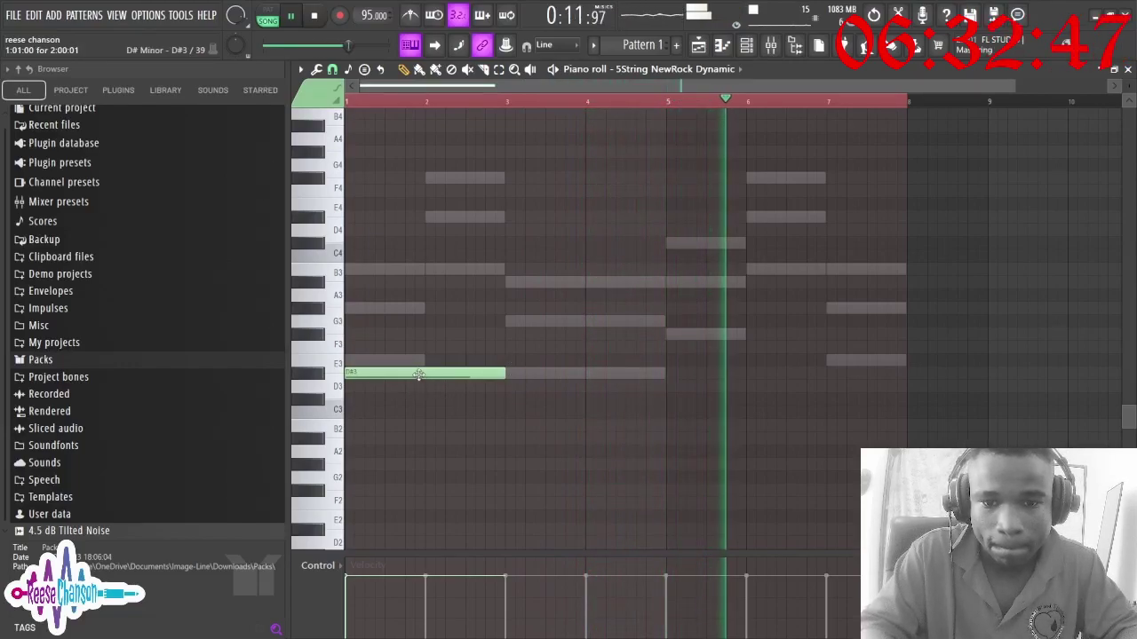
Continue the bassline with two-bar notes: D#3 at bar 3, F#3 at bar 5 and E3 at bar 7
left_click(531, 401)
left_click_drag(566, 406, 506, 371)
left_click_drag(580, 399, 716, 334)
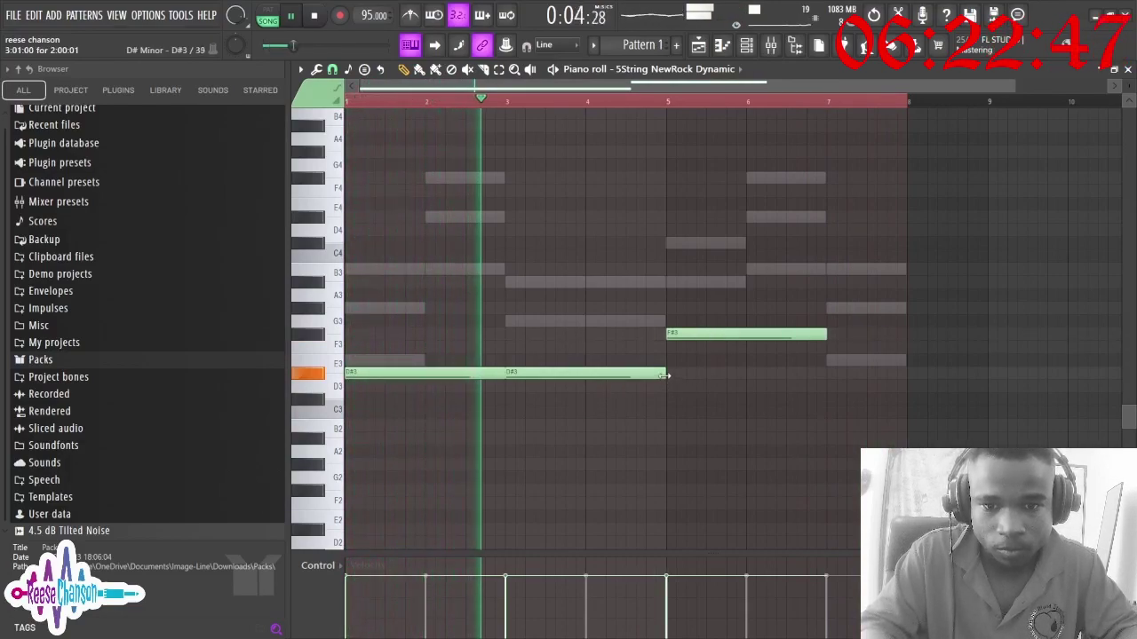
left_click(820, 399)
left_click_drag(832, 399, 870, 362)
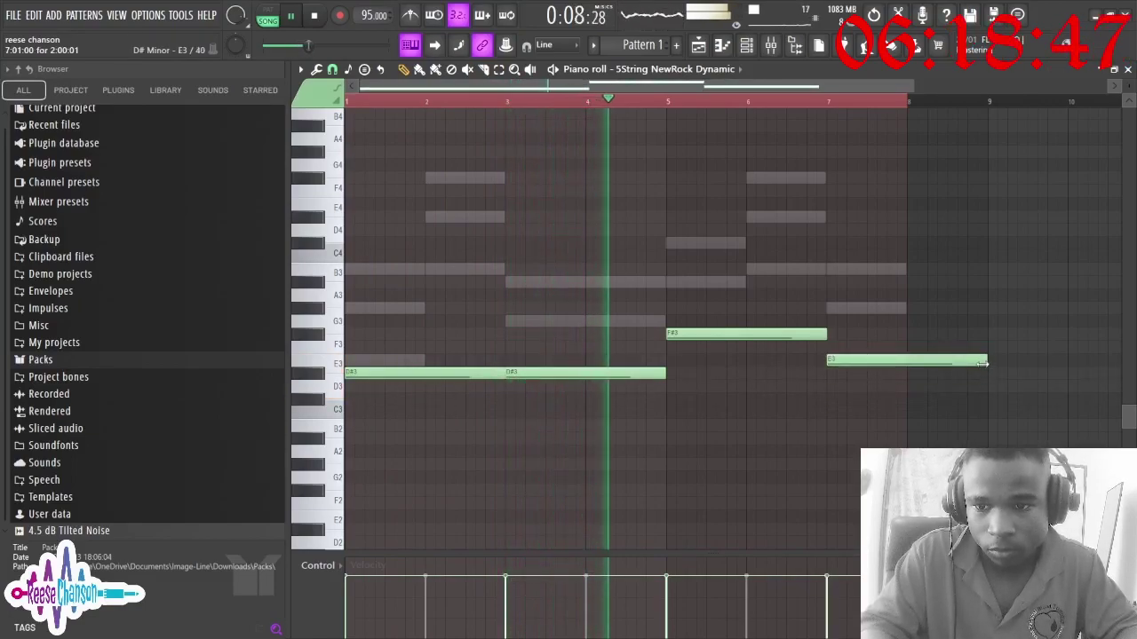
mouse_move(981, 362)
left_mouse_down()
mouse_move(908, 362)
mouse_move(987, 363)
left_mouse_up()
Duplicate the last Rhodes MK1 chord (E3, G#3, B3) into bar 8 of Pattern 1
left_click(669, 70)
left_click(637, 105)
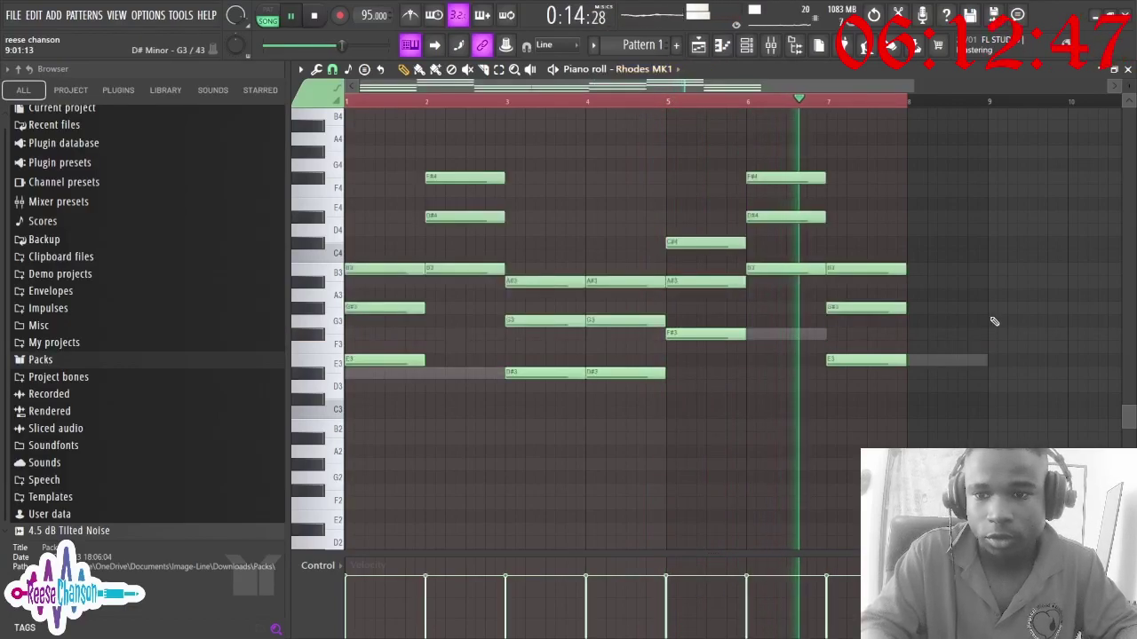
left_click_drag(943, 402, 915, 263)
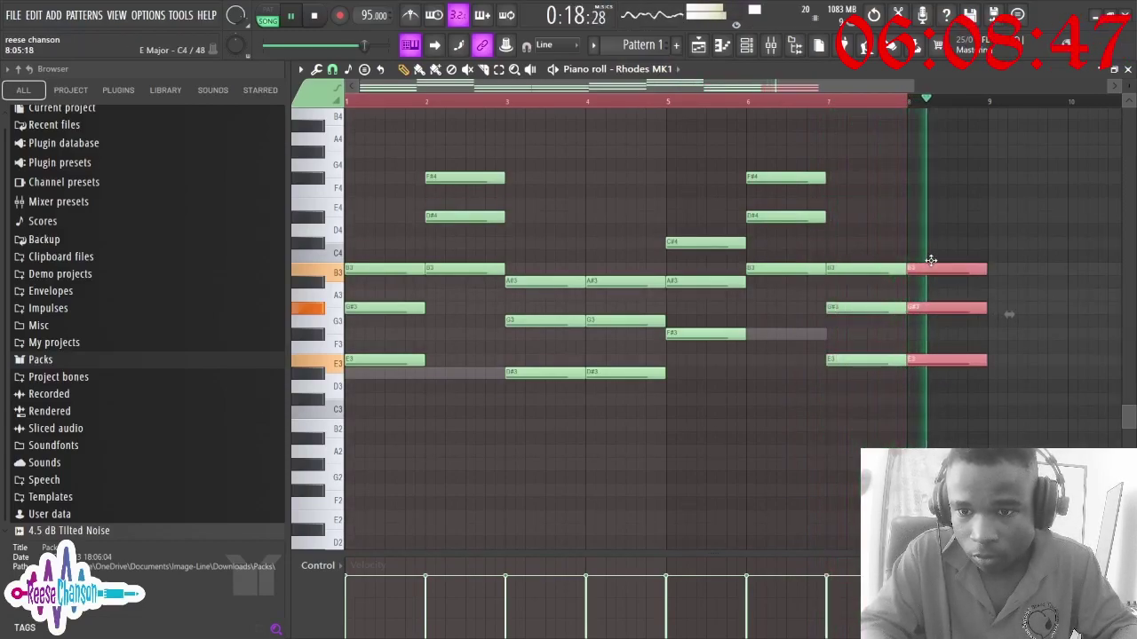
key("ctrl+a")
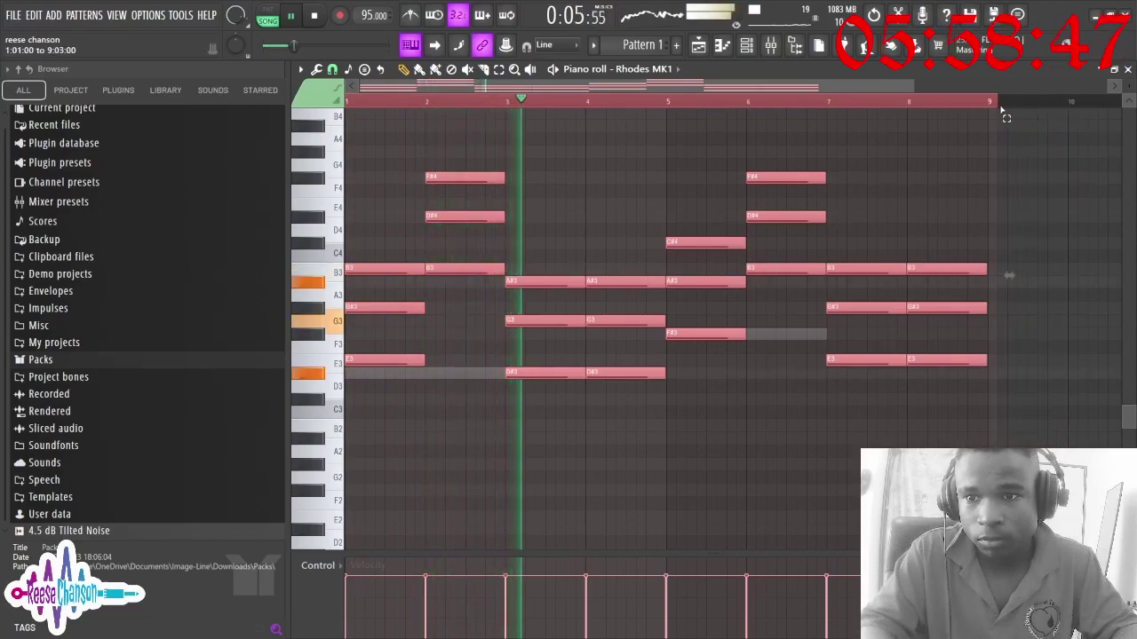
Trim the Pattern 1 clip to end at bar 9 and repeat Pattern 2 once more in bar 8 on Track 2
left_click(699, 46)
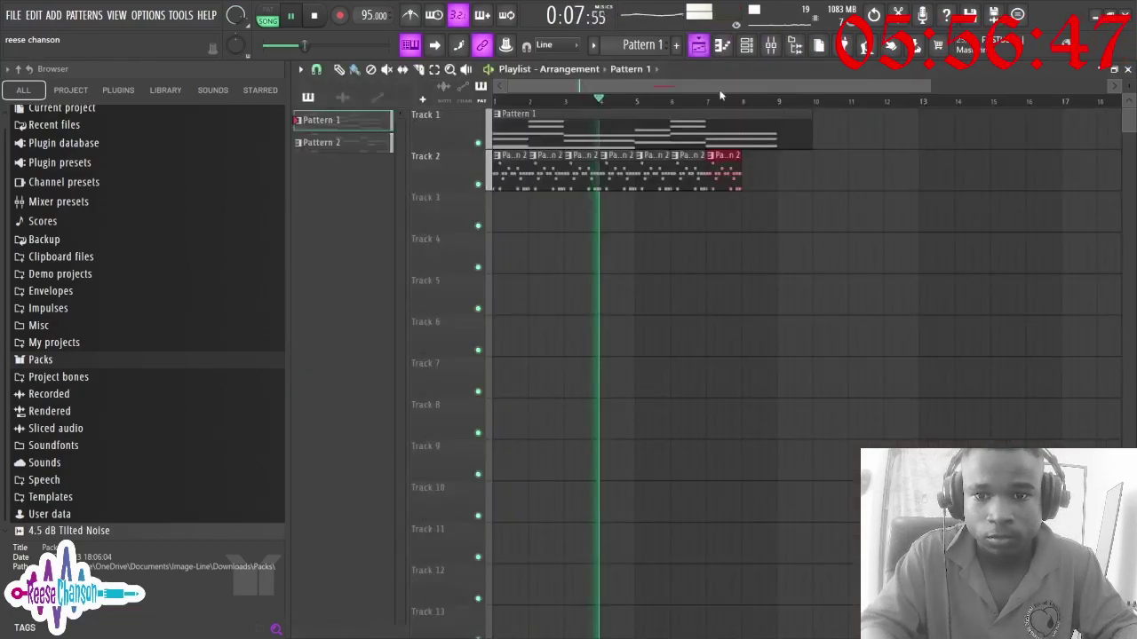
left_click_drag(810, 131, 794, 129)
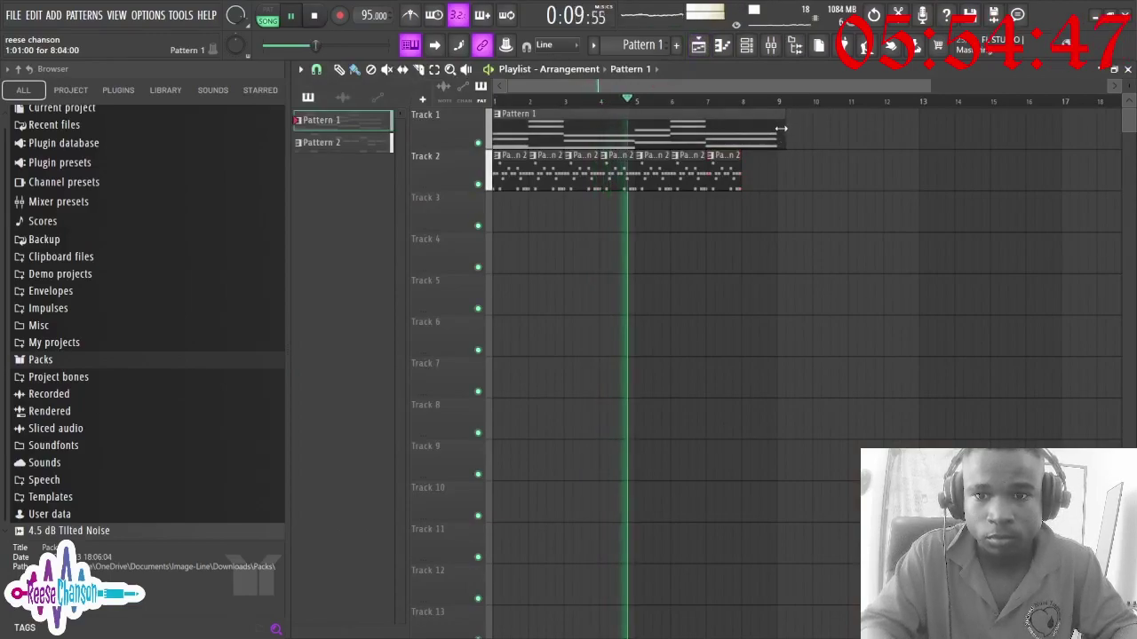
left_click(736, 169)
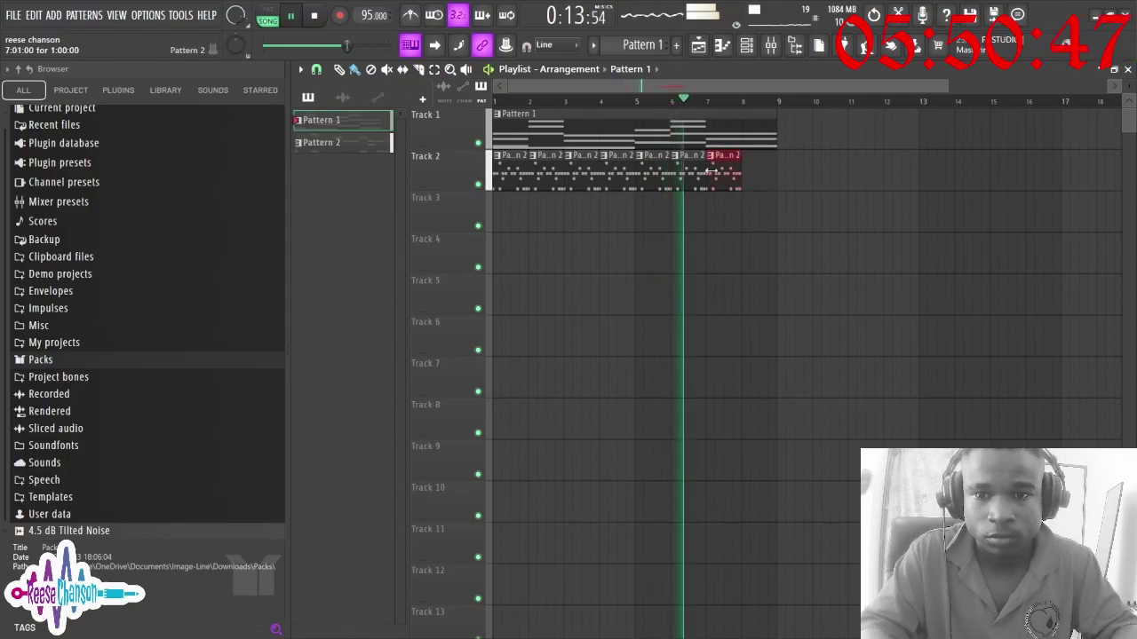
key("ctrl+b")
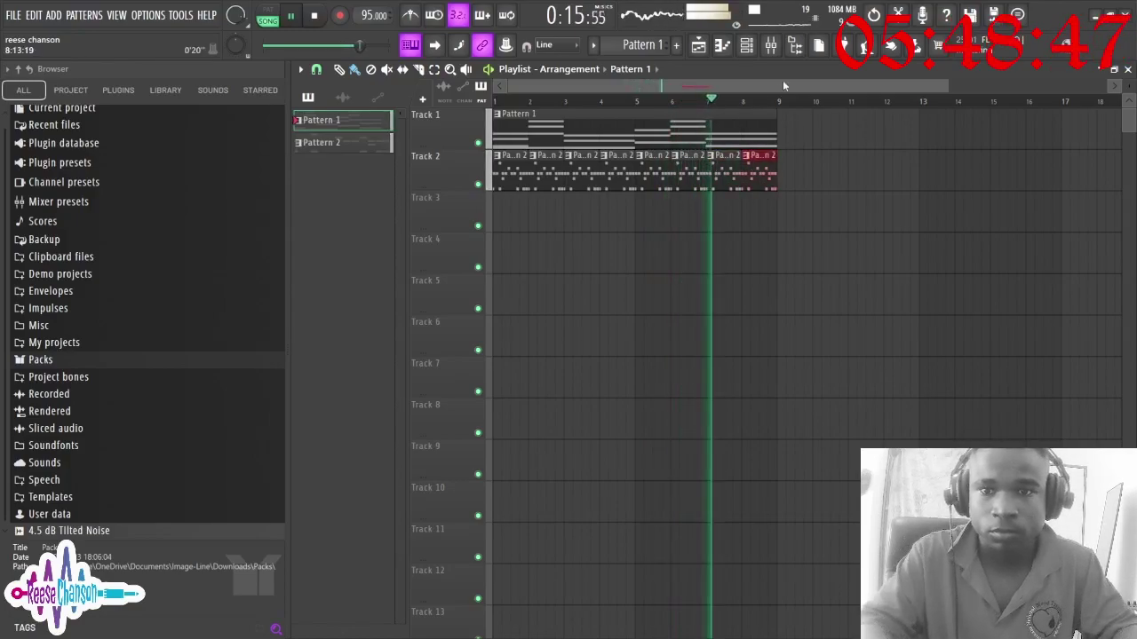
Move the 5String NewRock Dynamic bass notes from Pattern 1 into Pattern 3
left_click(746, 46)
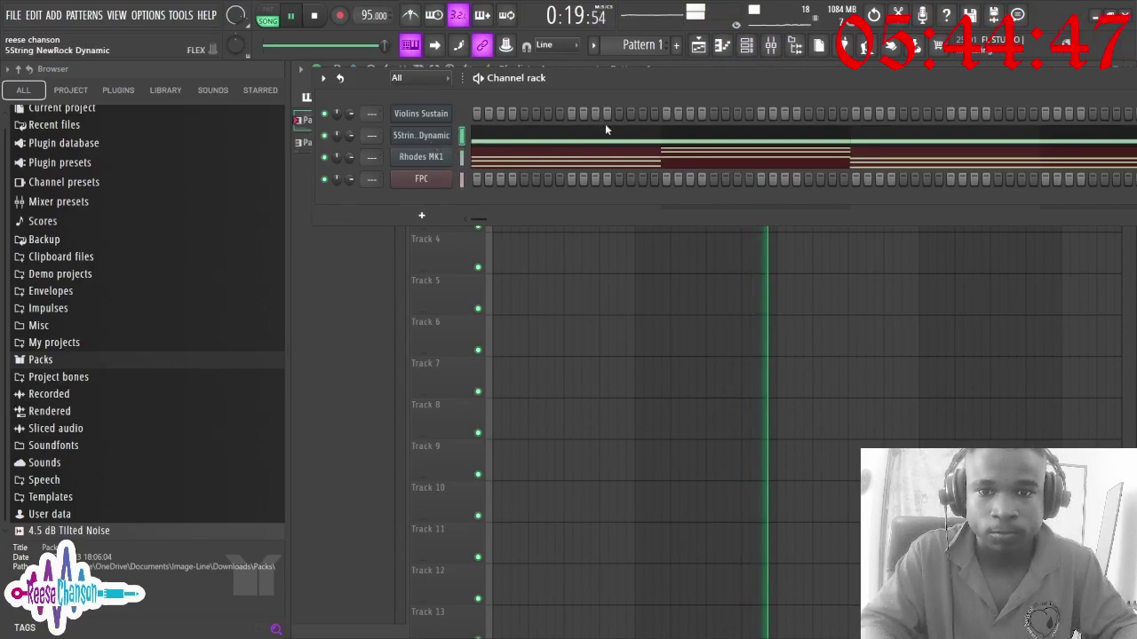
key("ctrl+x")
scroll(665, 45, "up", 2)
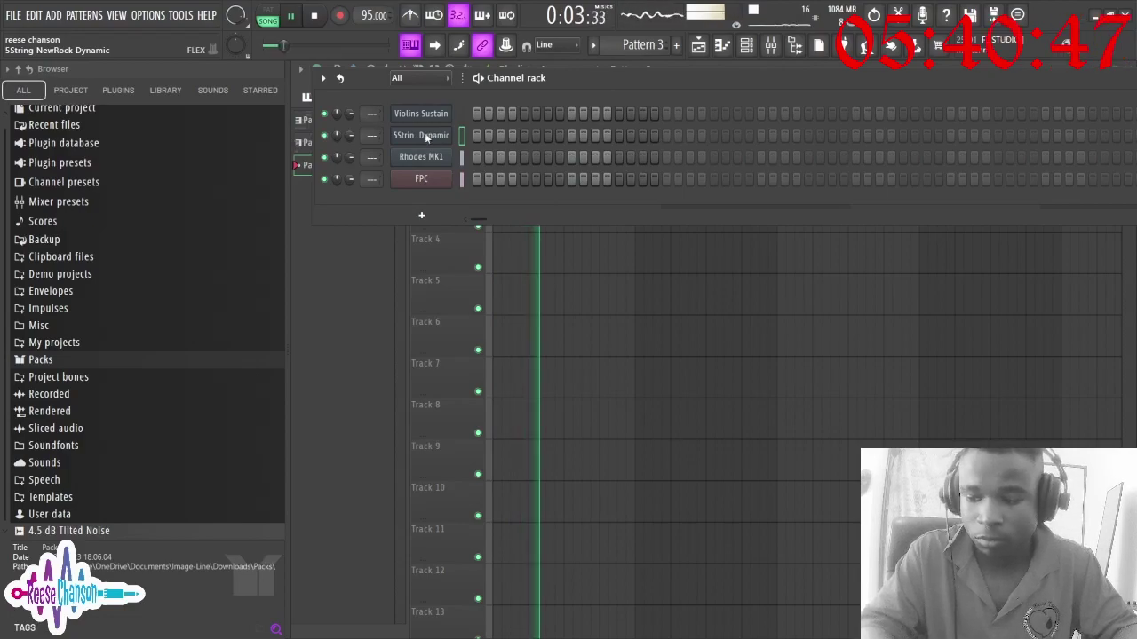
key("ctrl+v")
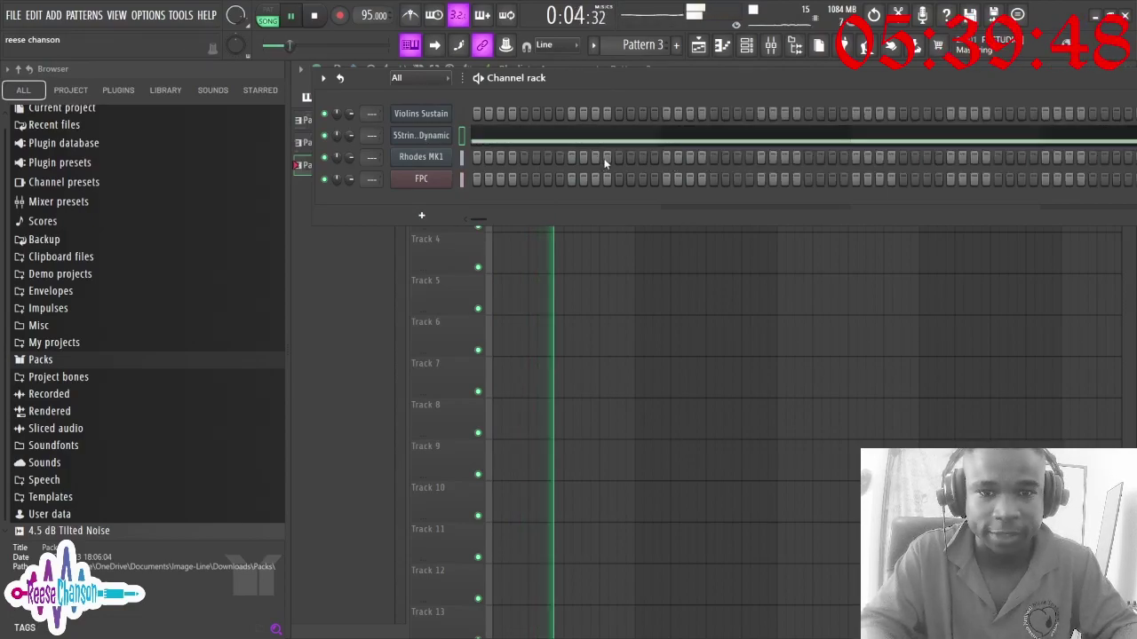
Place Pattern 3 at the start of Track 3 and trim its clip to end at bar 9
left_click(699, 49)
left_click(538, 249)
left_click_drag(603, 248, 505, 178)
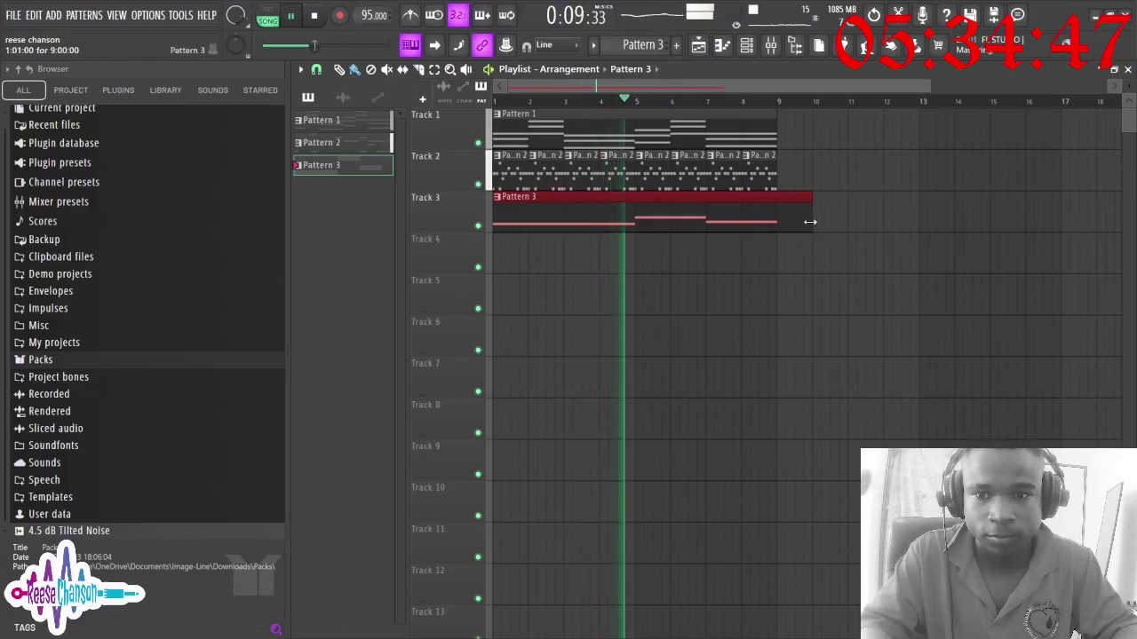
left_click_drag(793, 221, 779, 220)
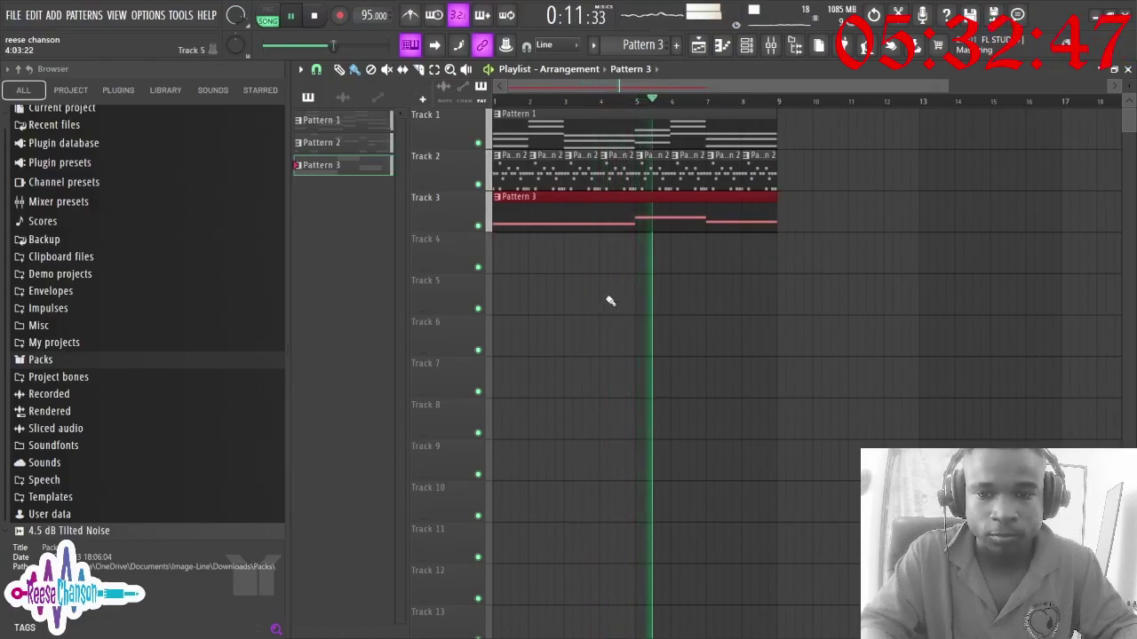
Raise the bass note at bar 3 of Pattern 3 to E3
left_click(723, 45)
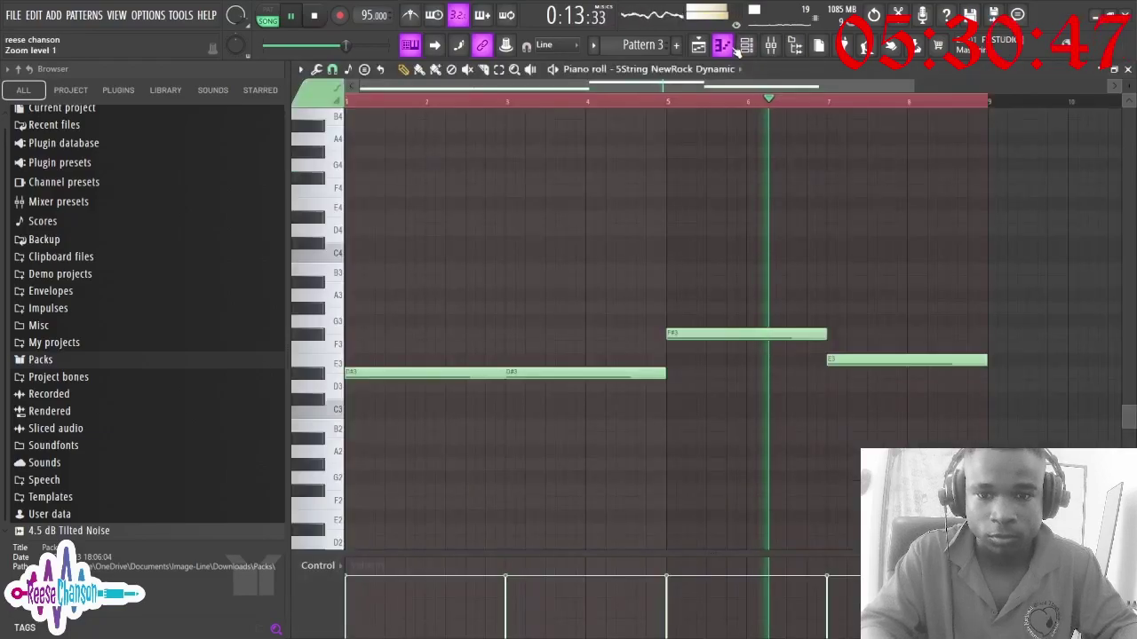
left_click_drag(546, 374, 545, 361)
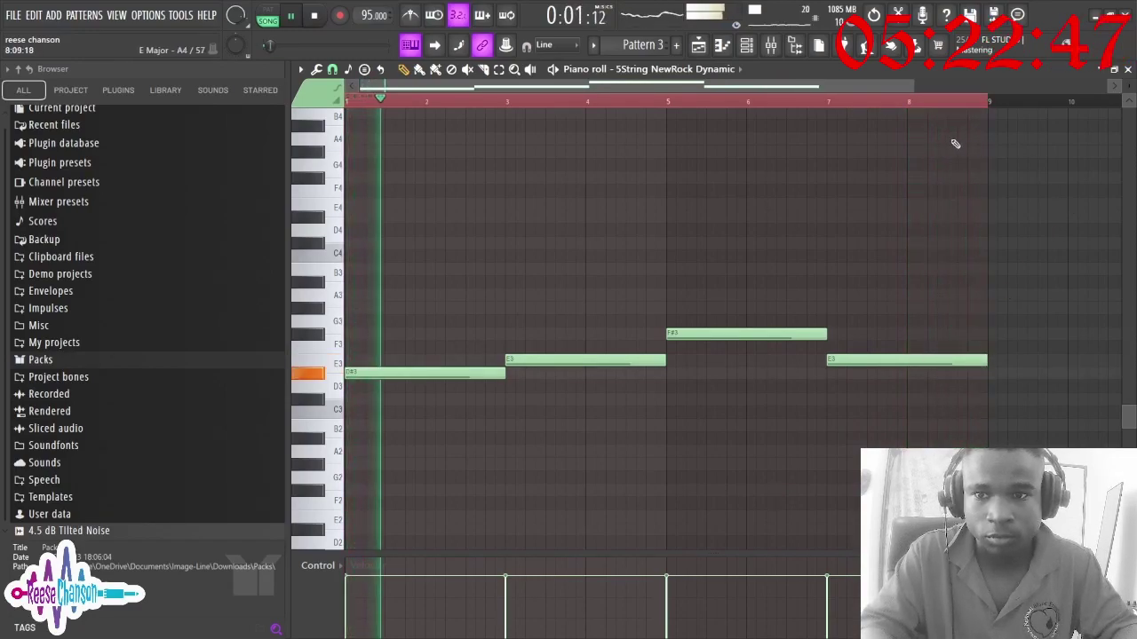
Try extending the bassline with a one-bar F#3 note at bar 9 followed by an E3 note, and remove both
left_click_drag(917, 85, 1106, 90)
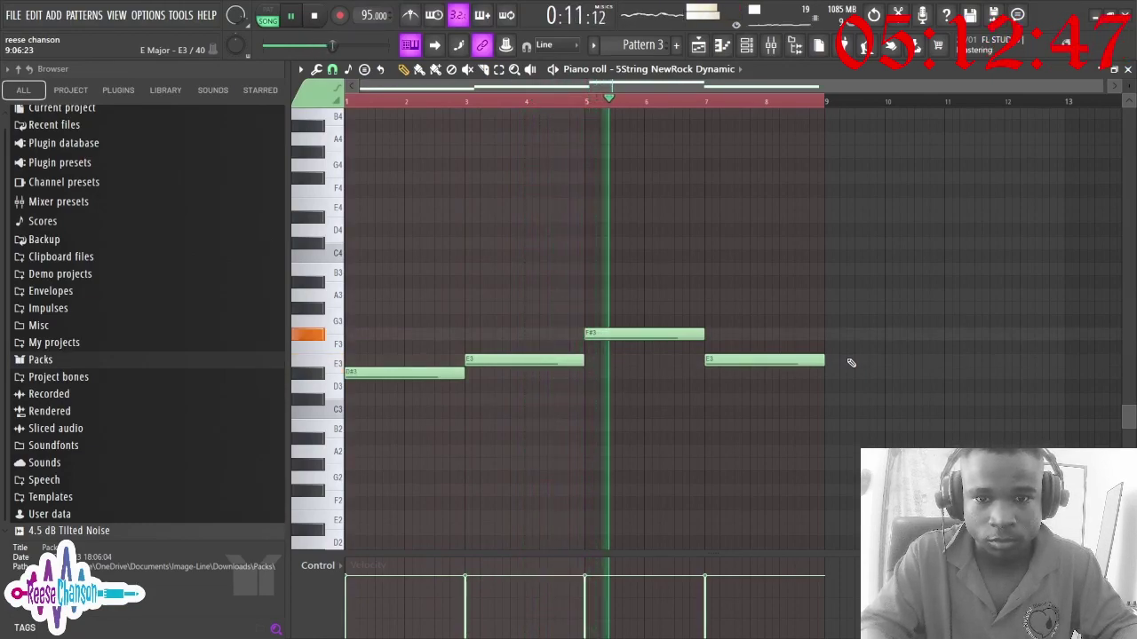
left_click(826, 334)
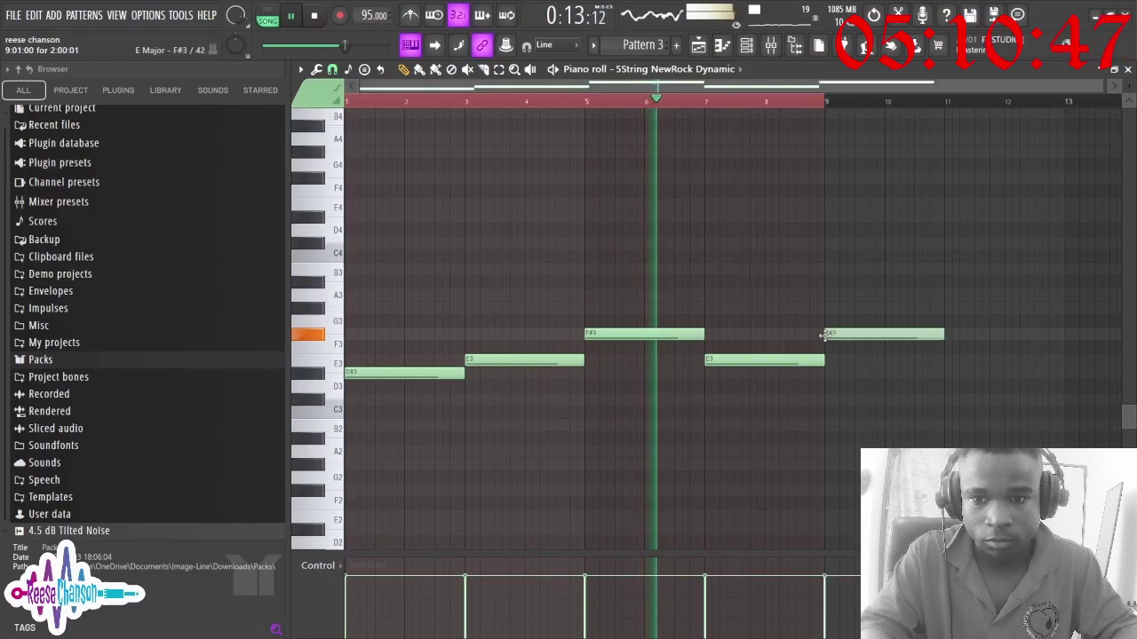
left_click_drag(943, 334, 882, 334)
key("ctrl+a")
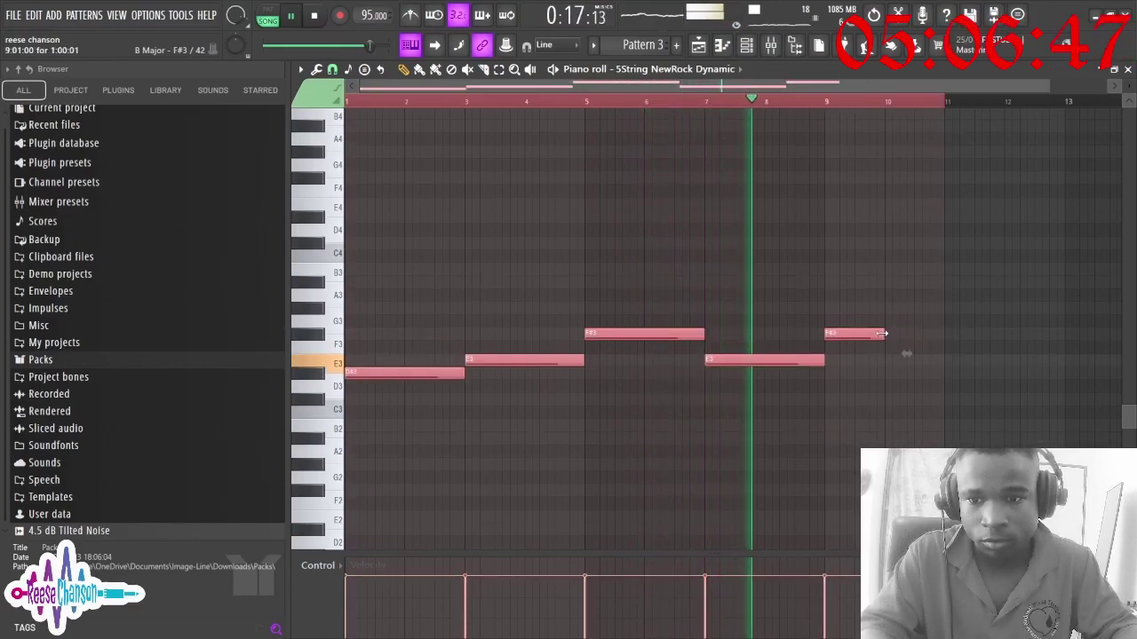
left_click(911, 356)
right_click(927, 362)
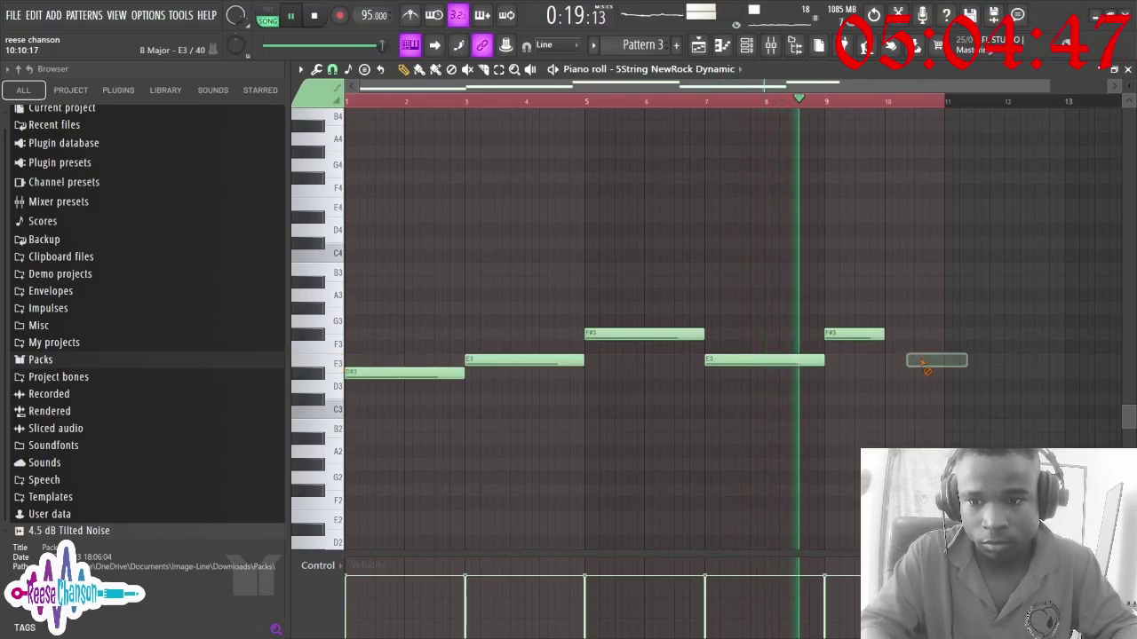
right_click(859, 339)
Scale all the Pattern 3 bass notes to 99.51% and return to the playlist
key("ctrl+a")
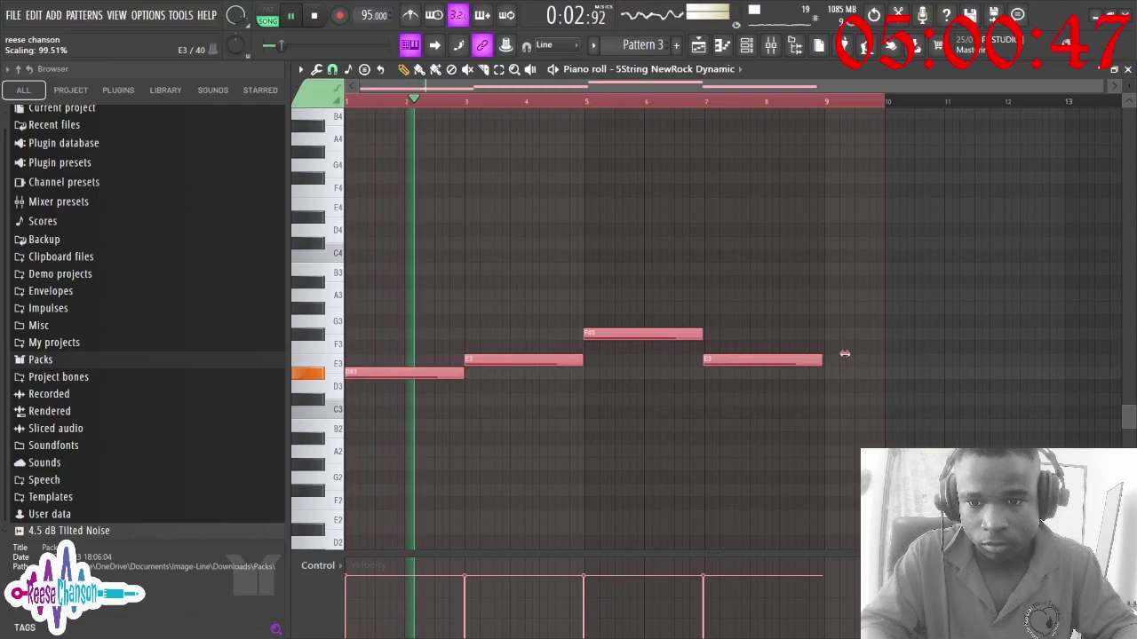
left_click(698, 46)
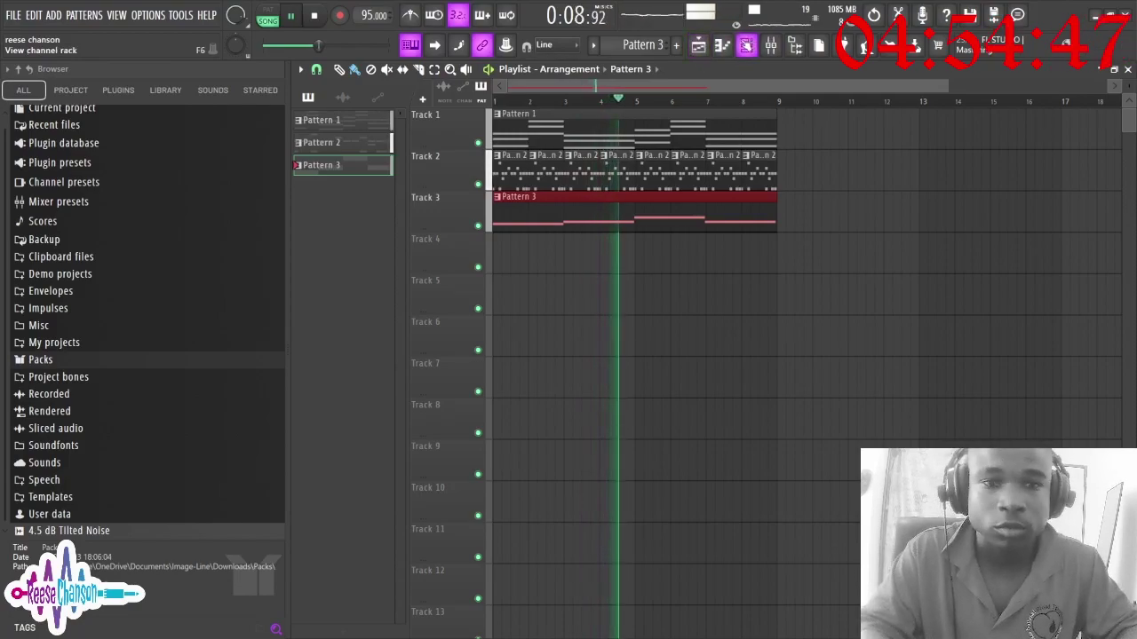
Open the Violins Sustain channel's piano roll in Pattern 3
left_click(746, 46)
left_click(426, 114)
left_click(746, 47)
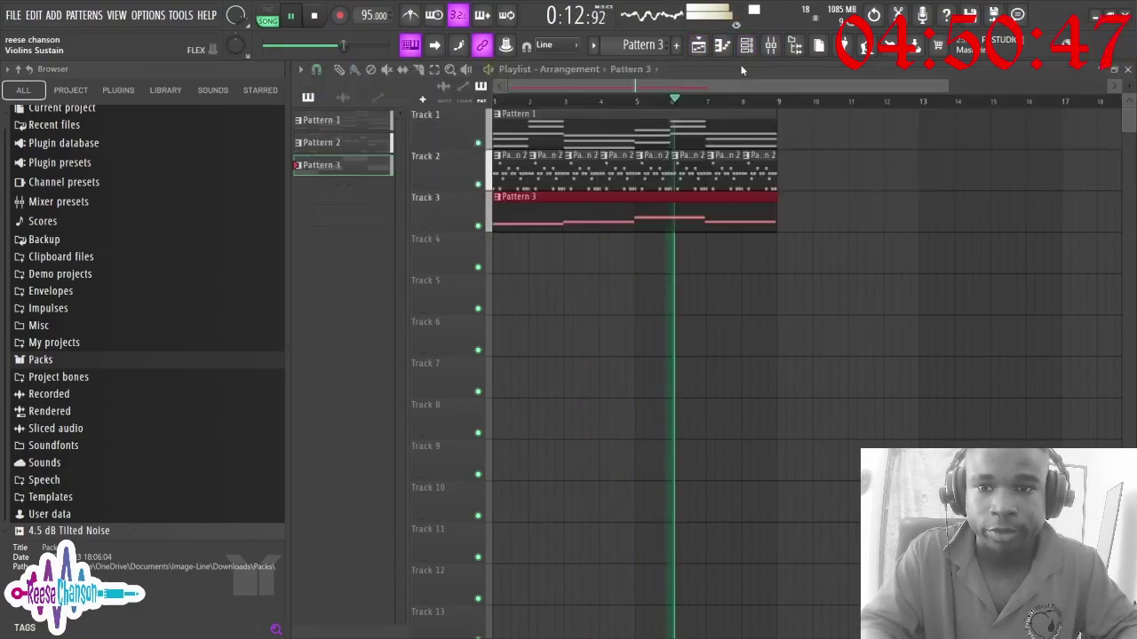
left_click(728, 48)
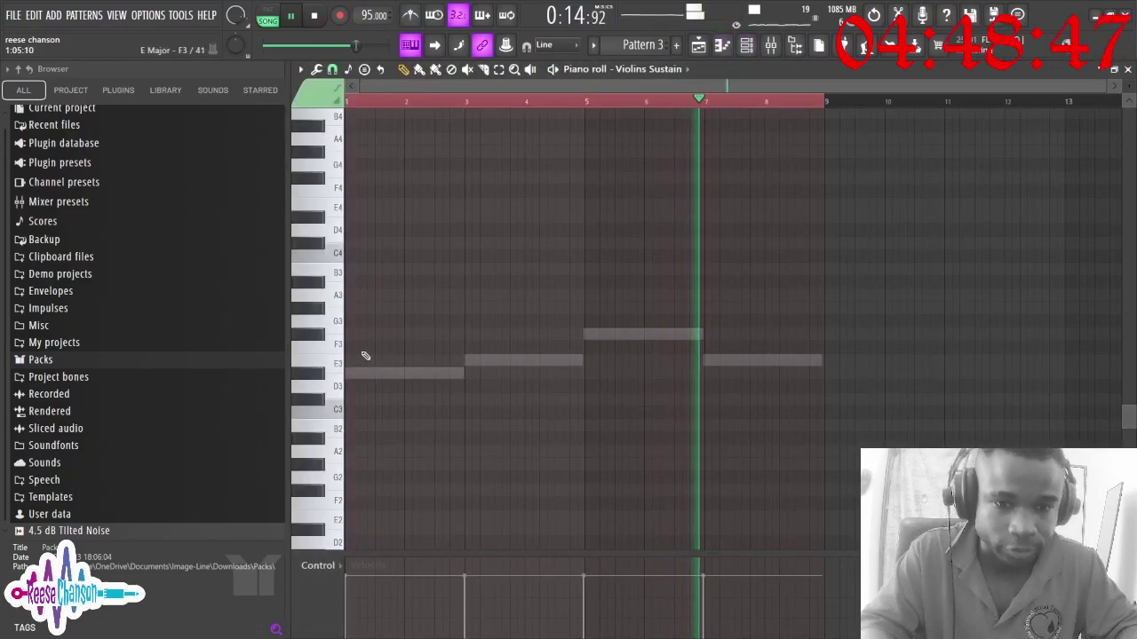
Try a two-bar A3 violin note at bar 1 and delete it
left_click(355, 294)
left_click_drag(355, 294, 347, 294)
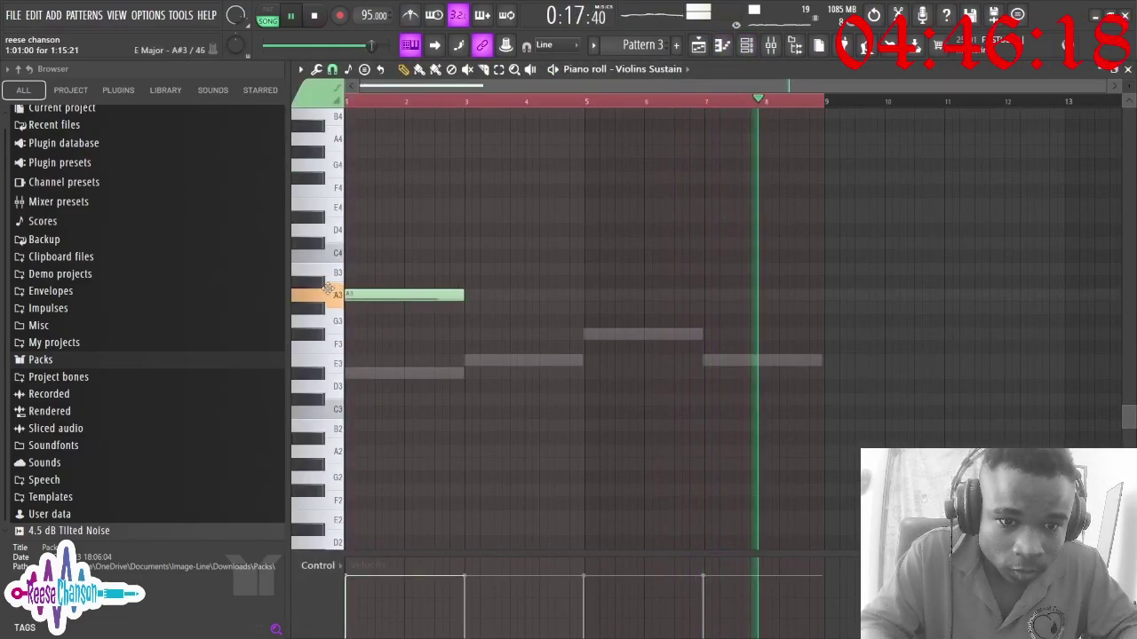
right_click(382, 294)
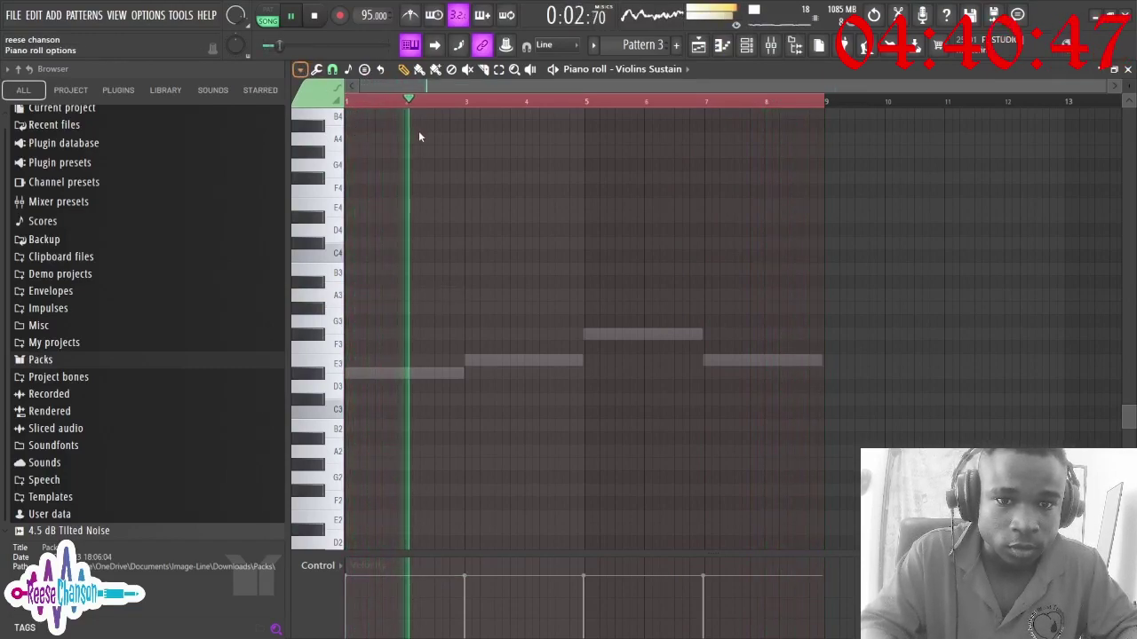
Try a two-bar G major violin chord at bar 1 in pattern playback mode, moving it up to G#3, C4 and D#4
left_click(381, 241)
left_click_drag(414, 191, 350, 436)
left_click(268, 14)
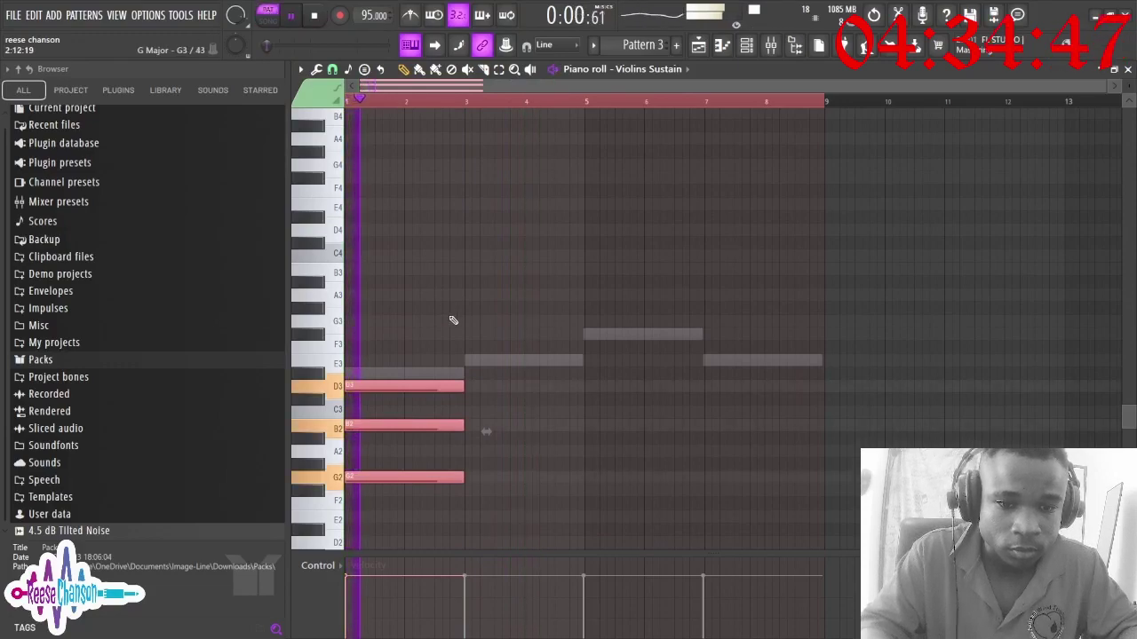
left_click_drag(391, 383, 389, 207)
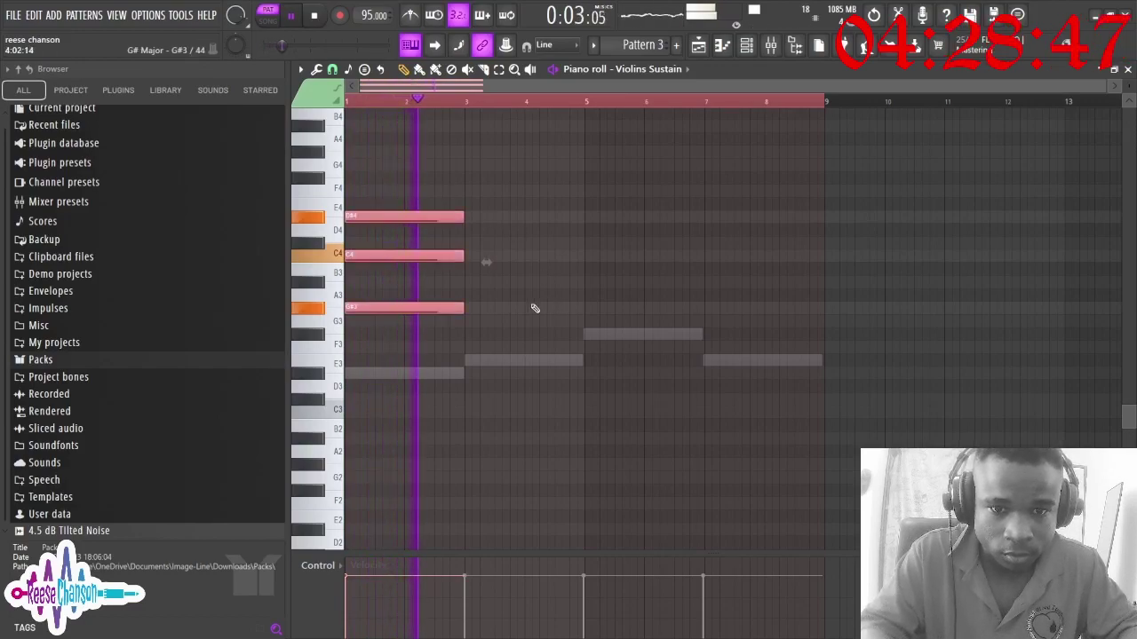
Try repeating the violin chord at bars 9 and 17, and delete all the violin notes
left_click_drag(508, 327, 375, 228)
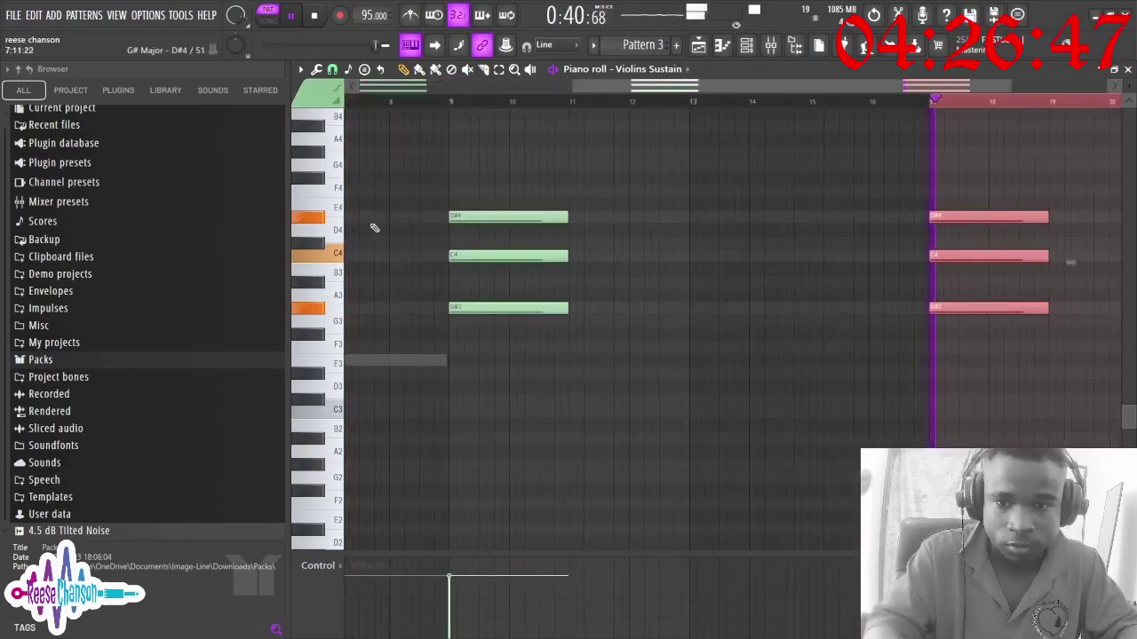
key("ctrl+a")
key("Delete")
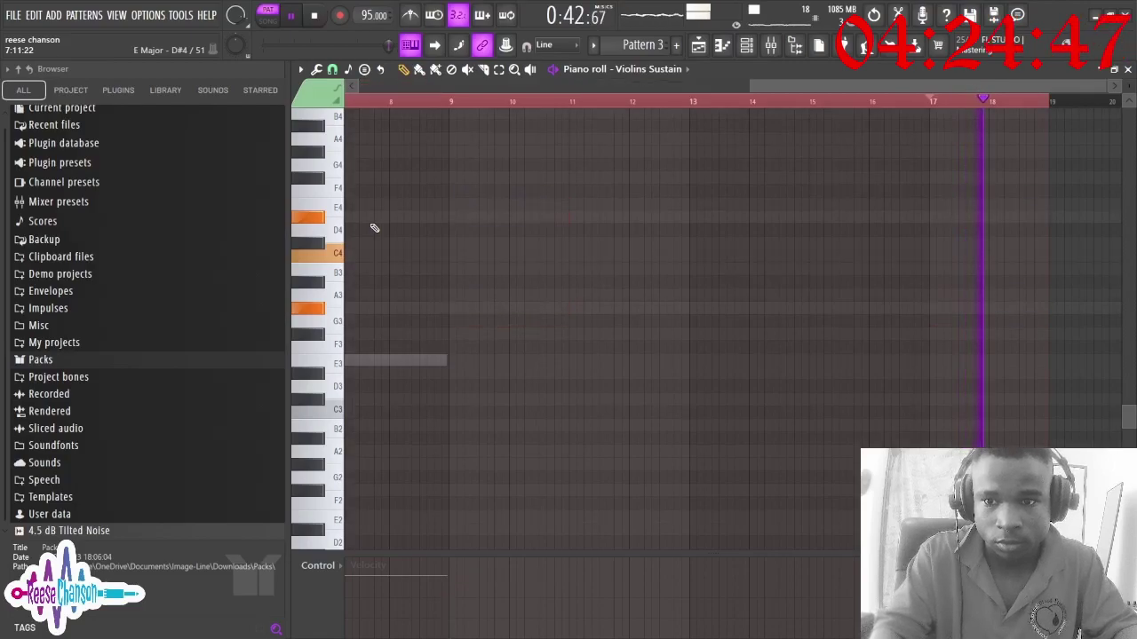
left_click_drag(752, 86, 287, 109)
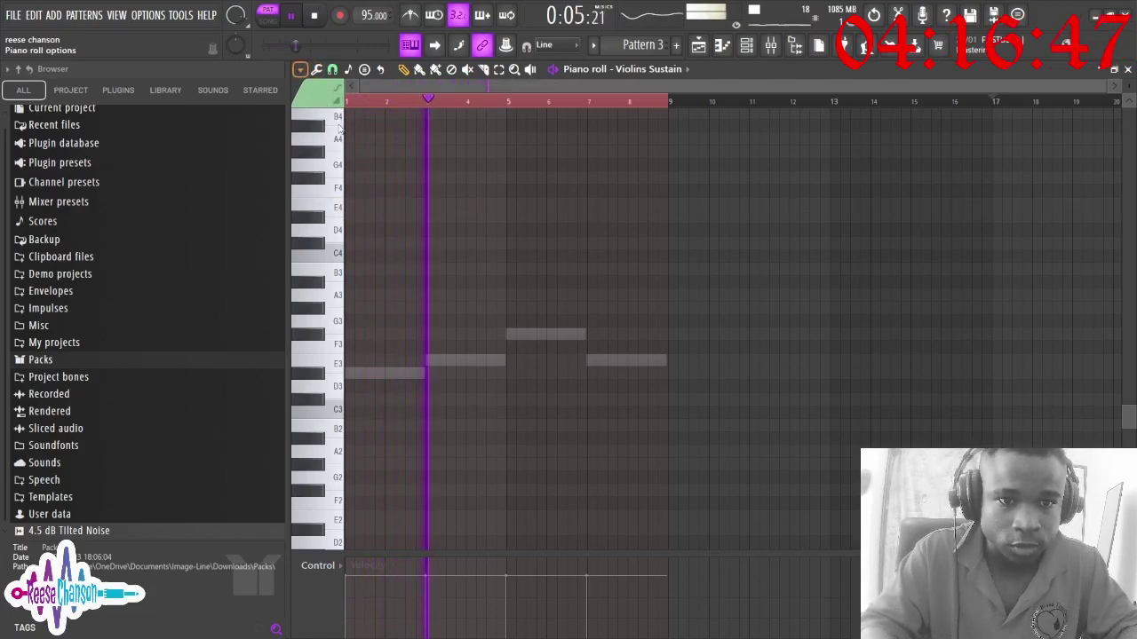
Place a two-bar A# major violin chord (A#3, D4, F4) at bar 1 and repeat it through bar 8
left_click(418, 280)
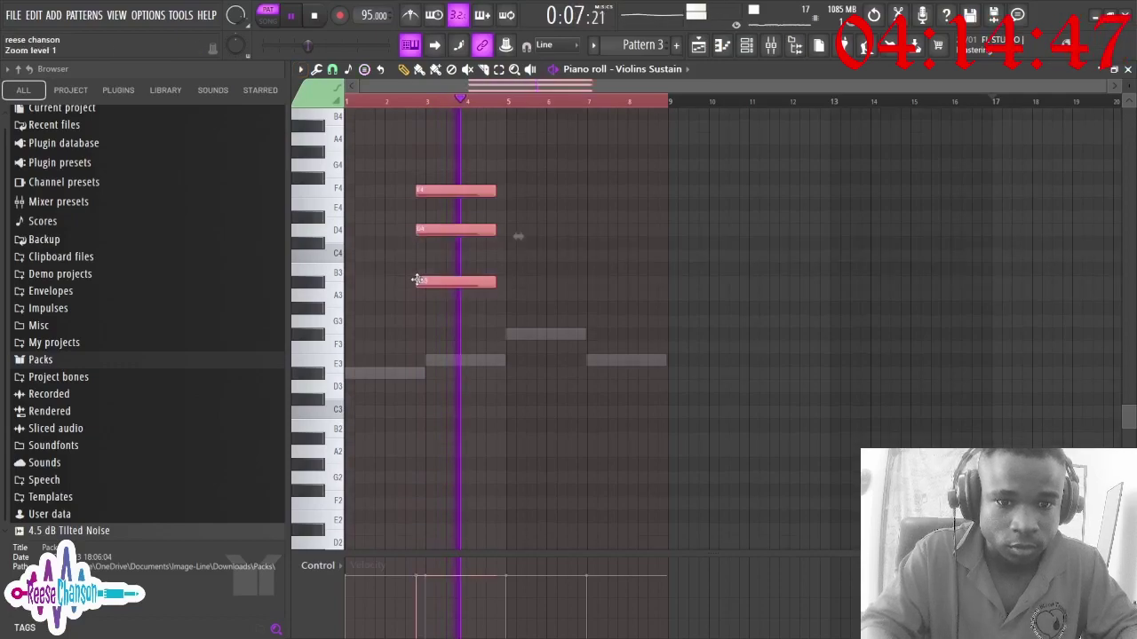
mouse_move(431, 231)
left_mouse_down()
mouse_move(361, 231)
mouse_move(437, 240)
mouse_move(490, 266)
mouse_move(483, 274)
mouse_move(465, 260)
mouse_move(473, 220)
left_mouse_up()
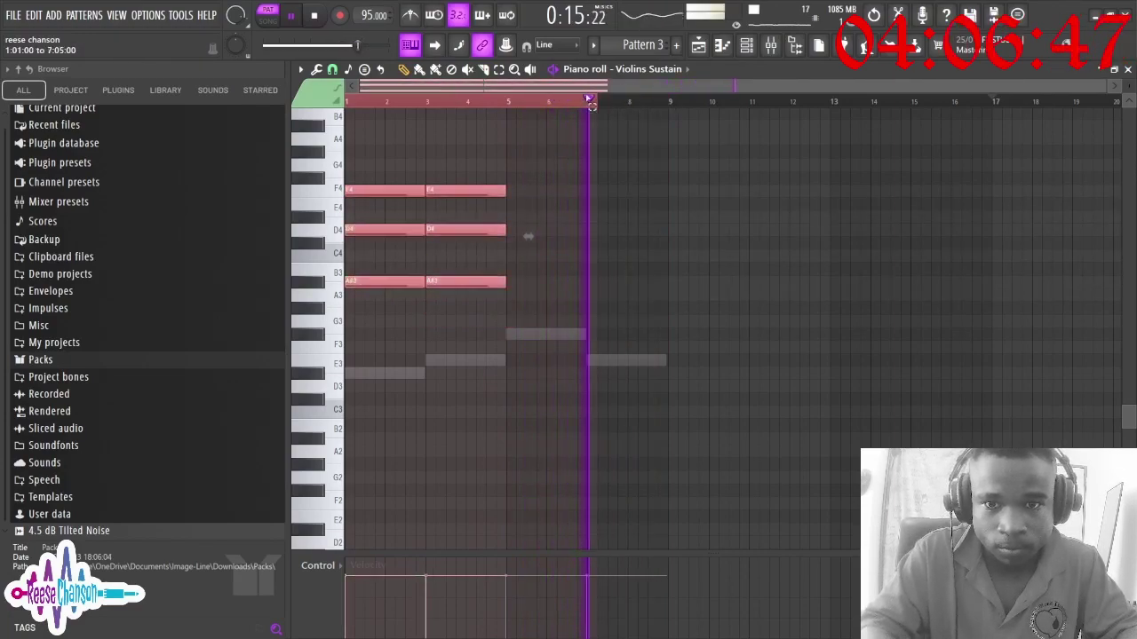
key("ctrl+b")
key("ctrl+b")
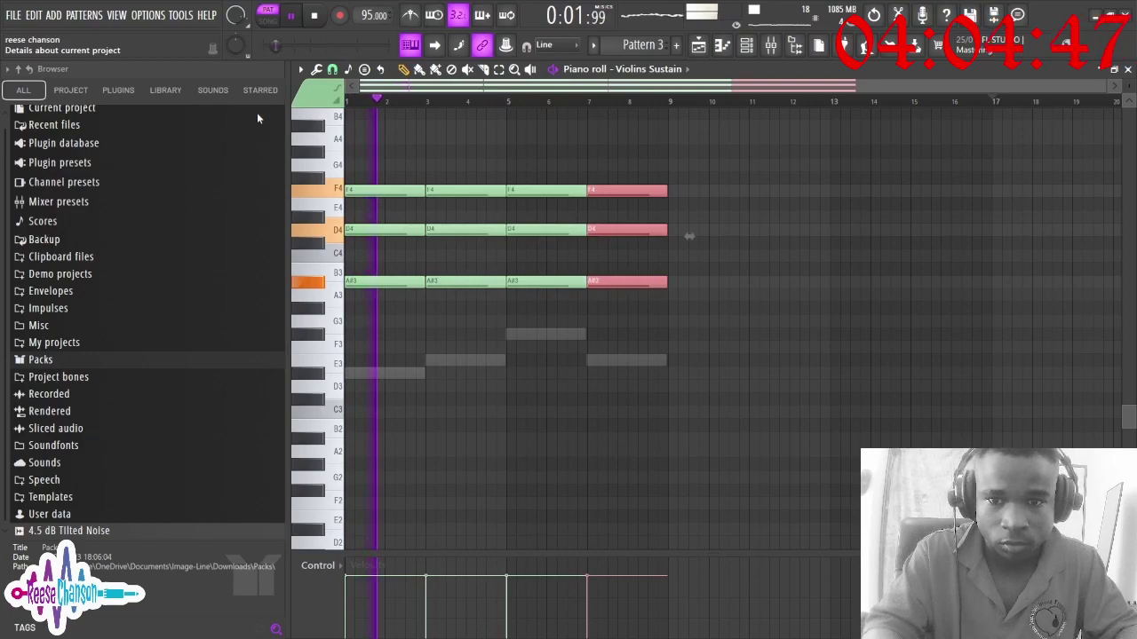
Move the violin chord at bar 3 up to D4, F#4 and A4, and the chord at bar 5 to A3, C#4 and E4
left_click_drag(542, 313, 540, 280)
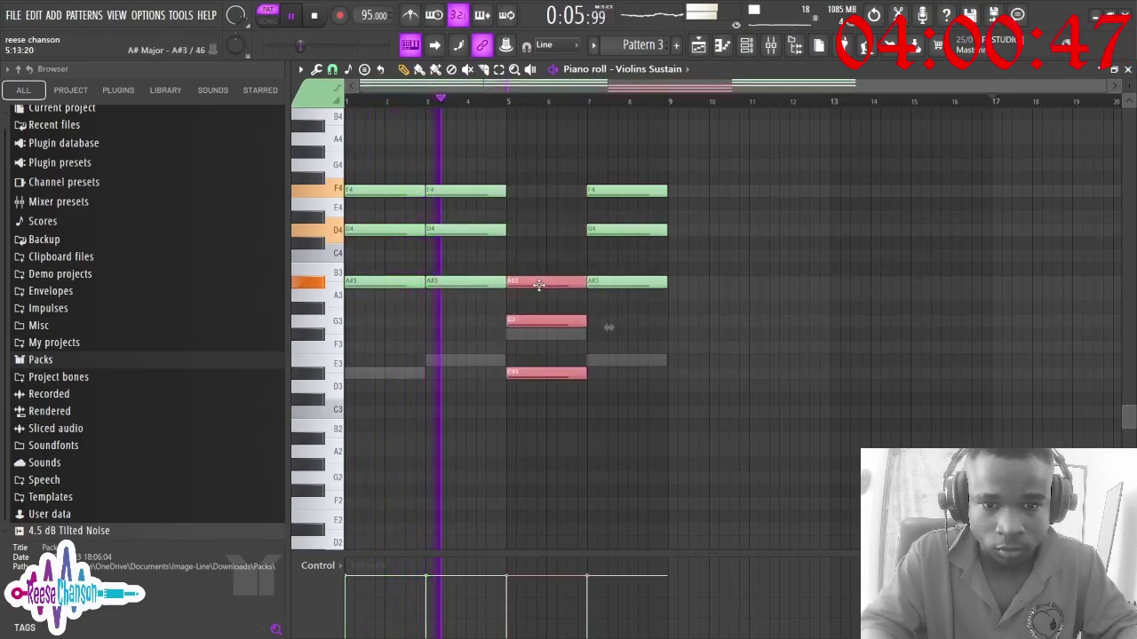
left_click_drag(458, 286, 460, 235)
left_click_drag(452, 188, 452, 139)
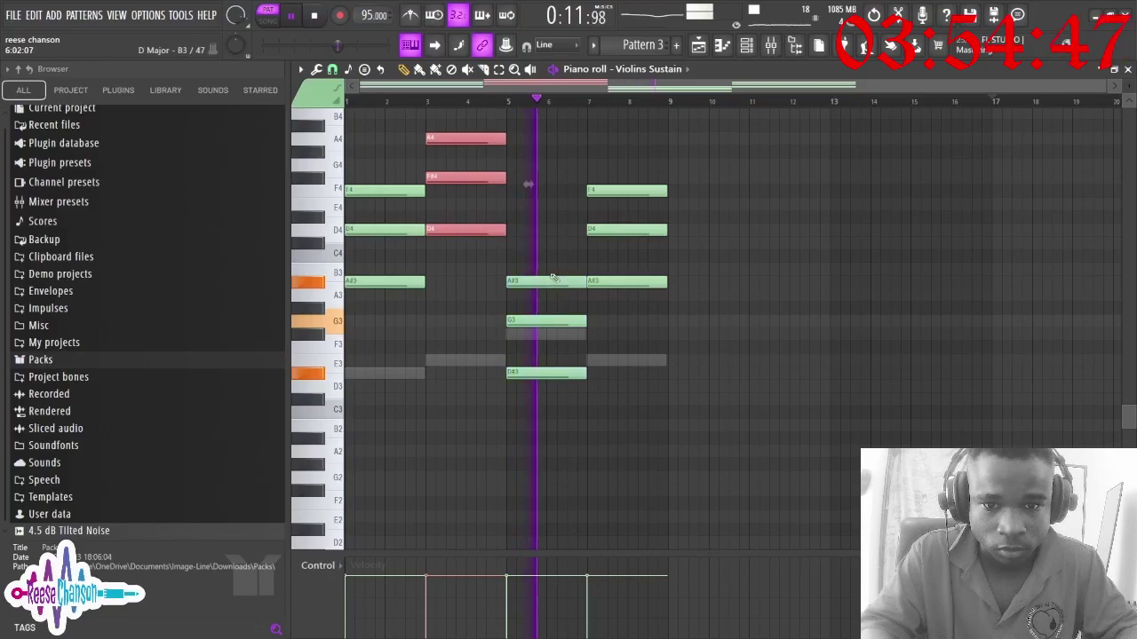
left_click_drag(551, 320, 549, 217)
Transpose all the violin chords up 15 semitones, so the first chord consists of C#5, F5 and G#5
key("ctrl+a")
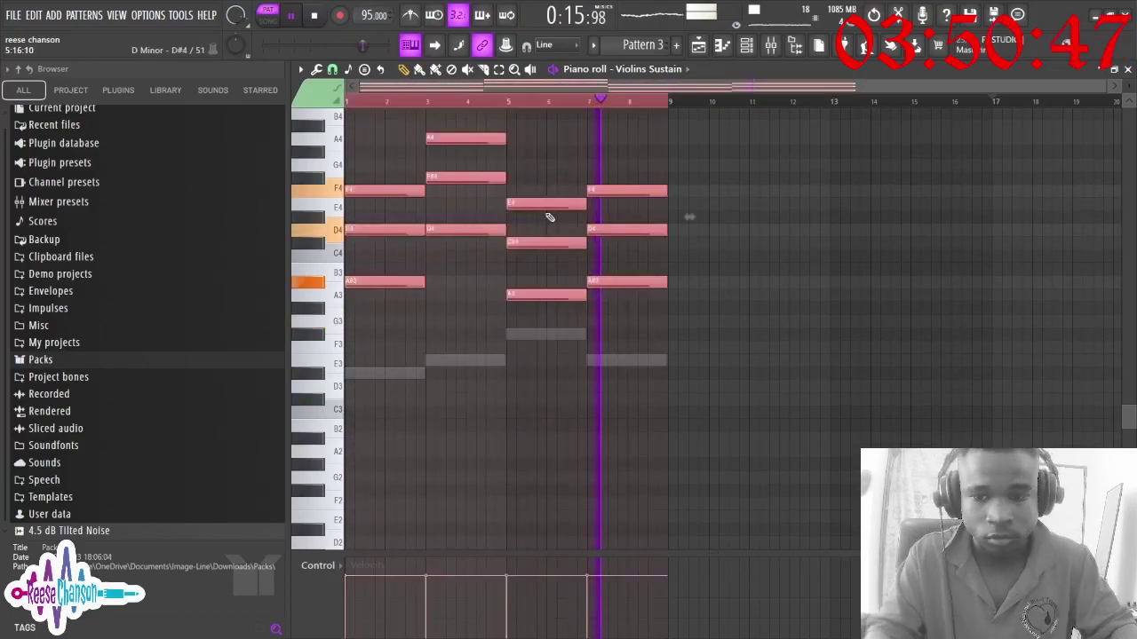
key("Up")
key("Up")
key("Up")
key("Up")
key("Up")
key("Up")
key("Up")
key("Up")
key("Up")
key("Up")
key("Up")
key("Up")
key("Up")
key("Up")
key("Up")
key("Up")
key("Up")
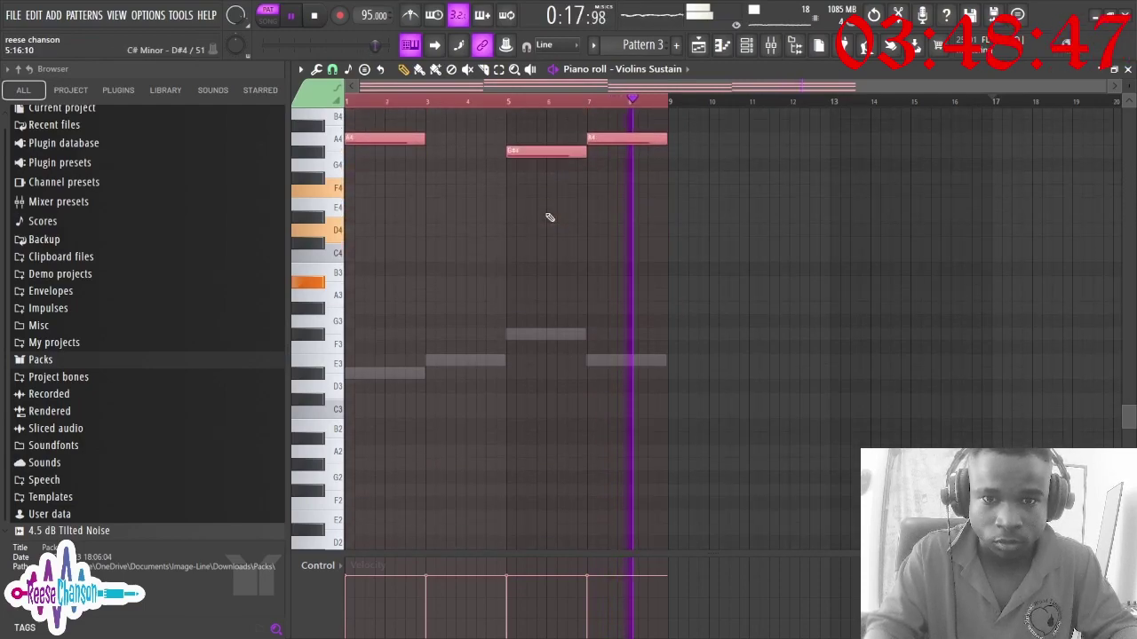
left_click_drag(1127, 416, 1130, 378)
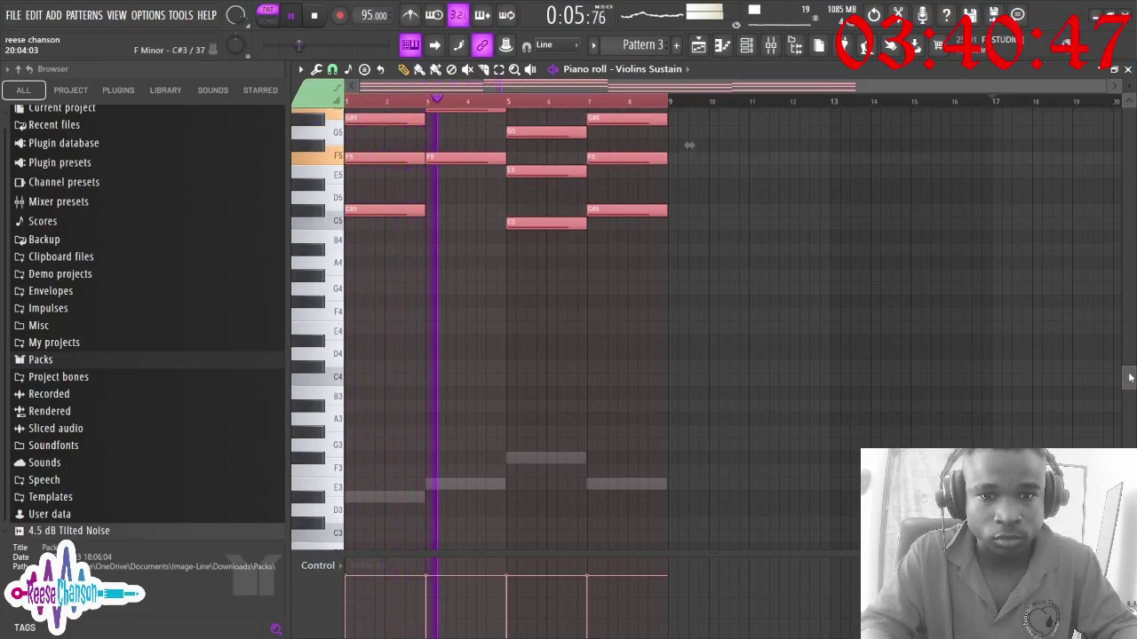
Cut the Violins Sustain notes from Pattern 3 and paste them into the same channel in Pattern 4
left_click(699, 46)
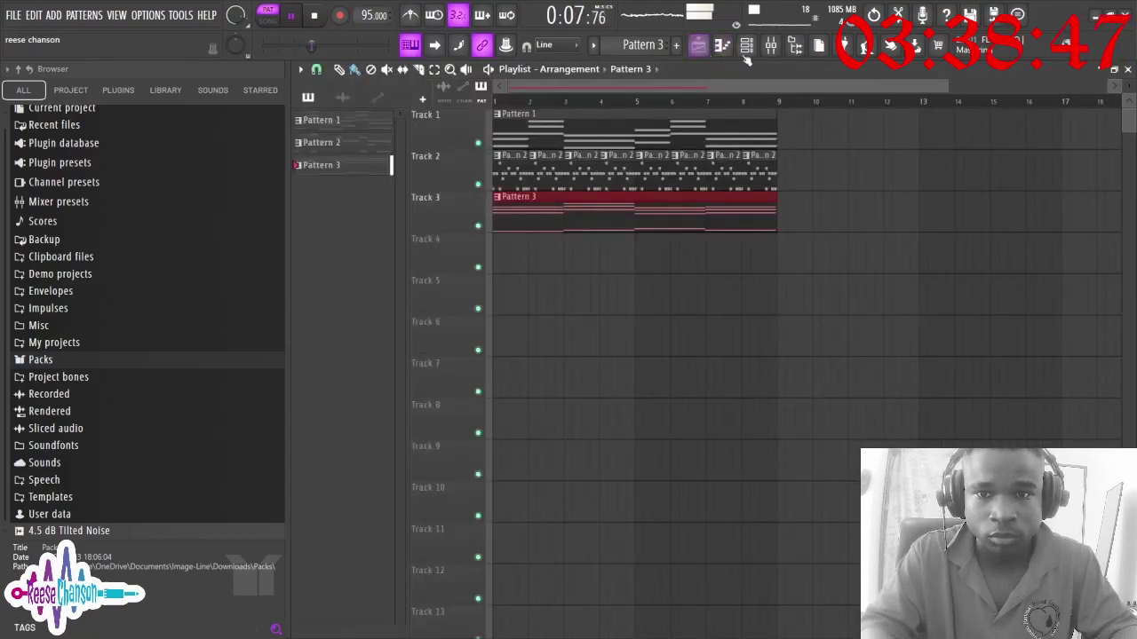
left_click(747, 46)
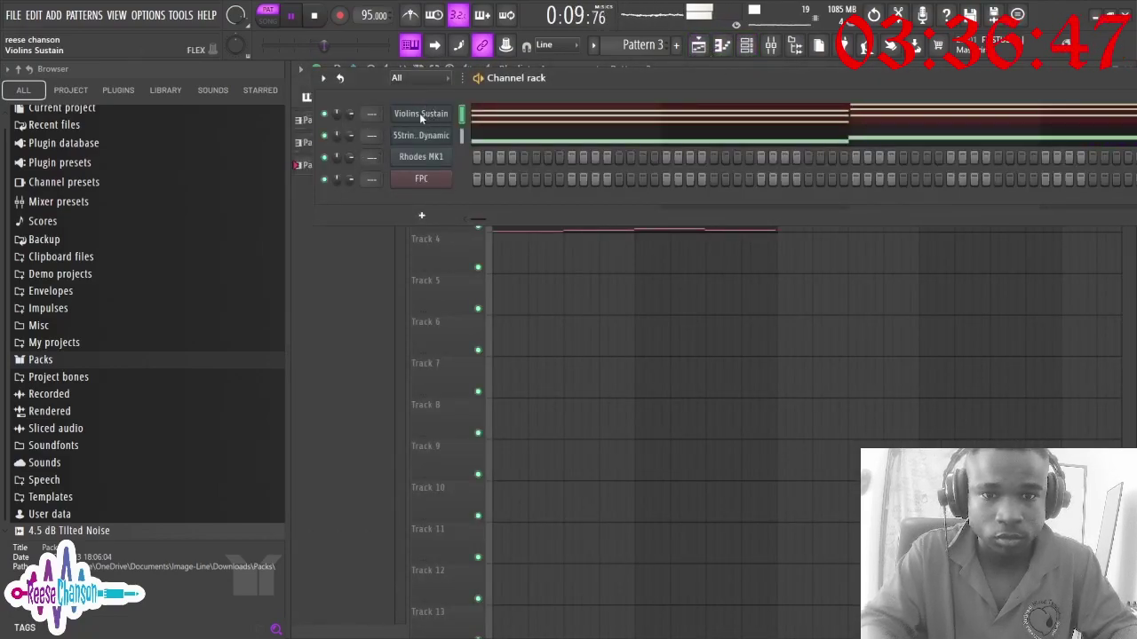
key("ctrl+x")
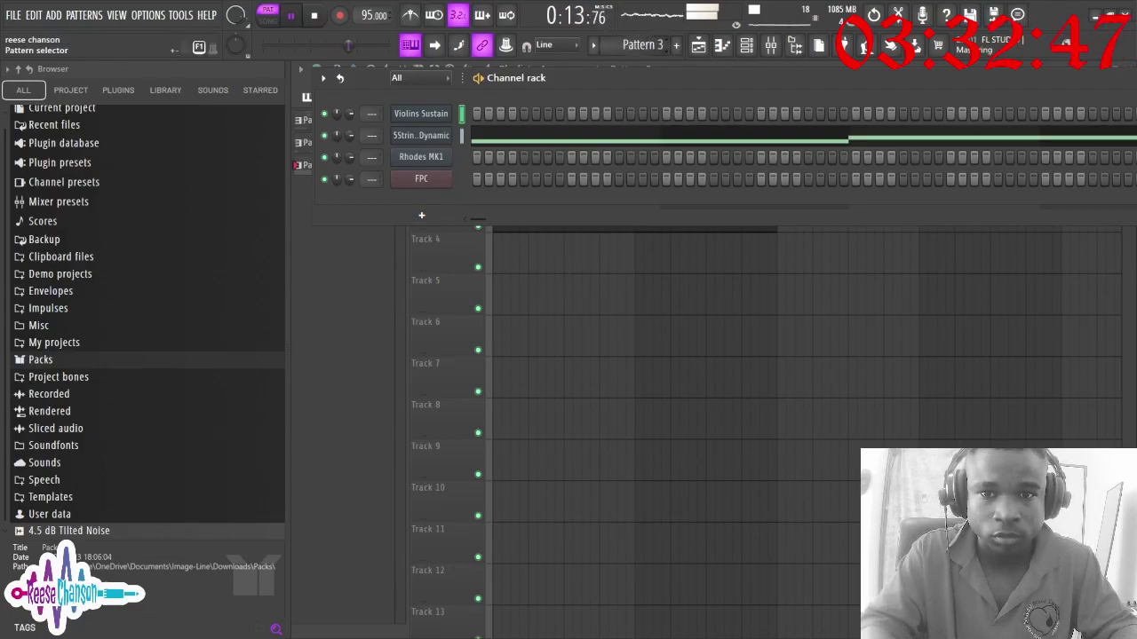
key("KP_Add")
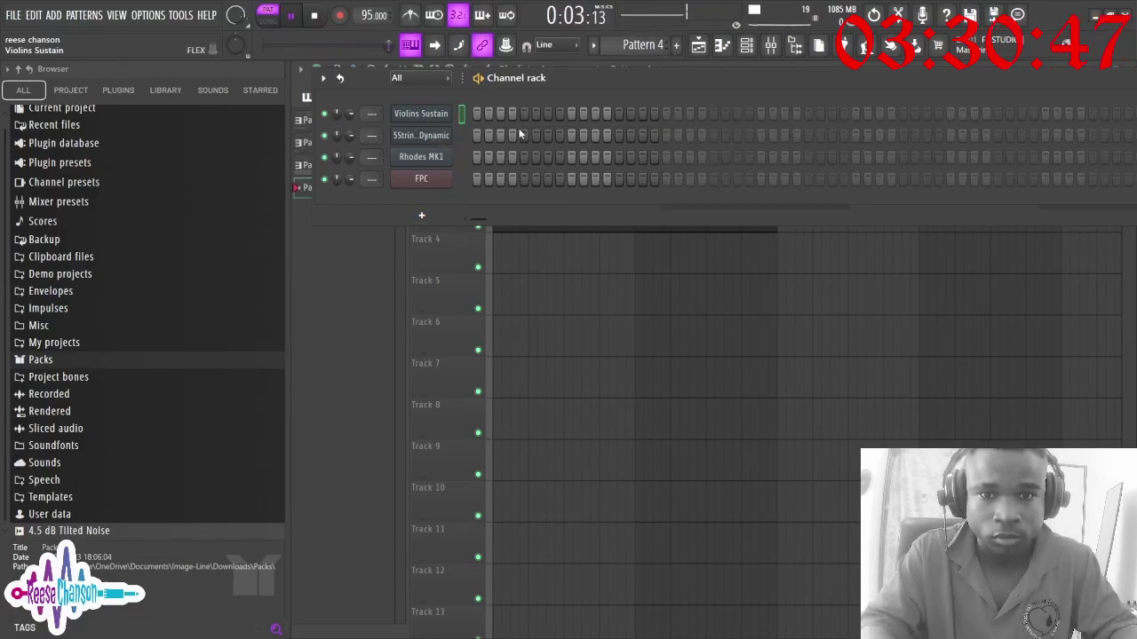
key("ctrl+v")
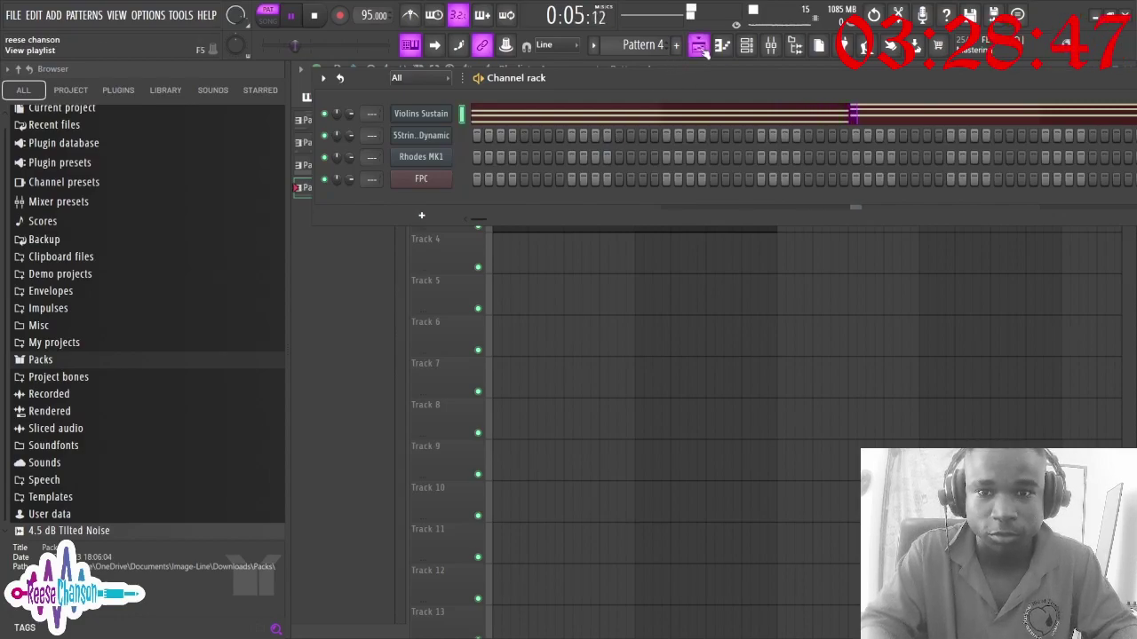
Place Pattern 4 on Track 4 of the playlist at bar 1 and play the arrangement in song mode
left_click(699, 46)
left_click(525, 257)
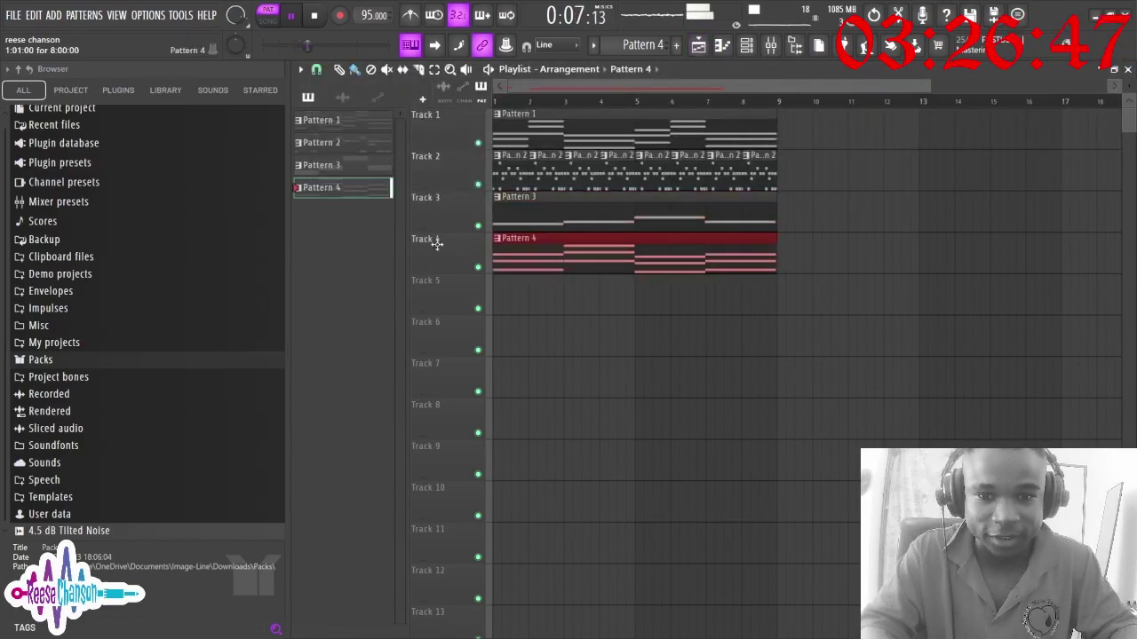
left_click(270, 22)
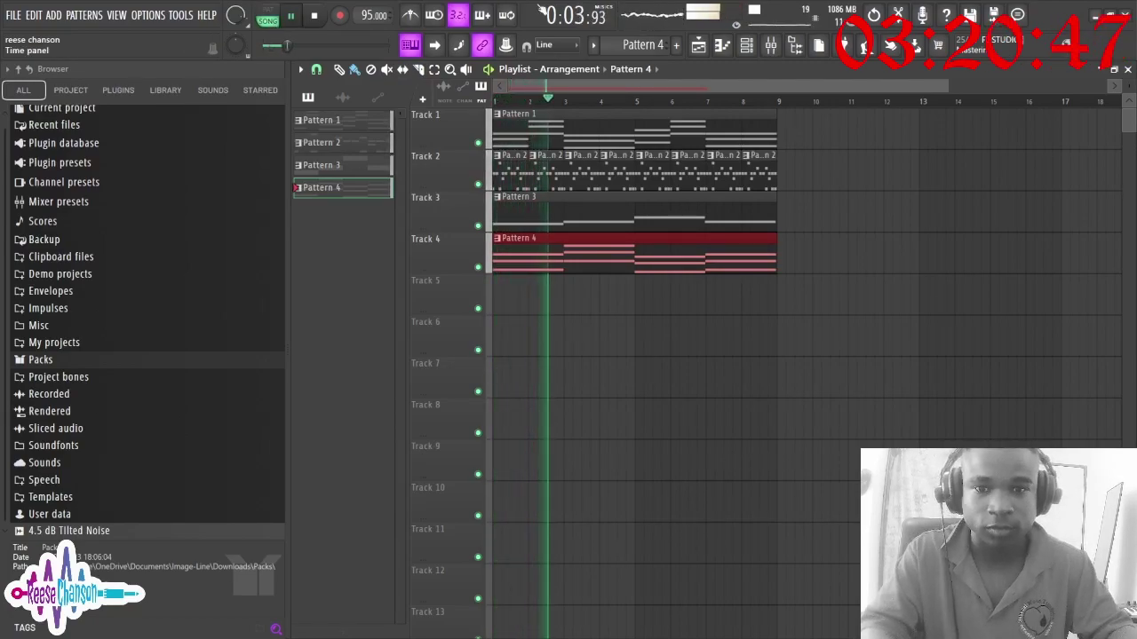
Move the Pattern 4 and Pattern 1 clips to bar 9 in the playlist and restart playback from the beginning
left_click_drag(676, 265, 957, 257)
left_click_drag(671, 144, 933, 119)
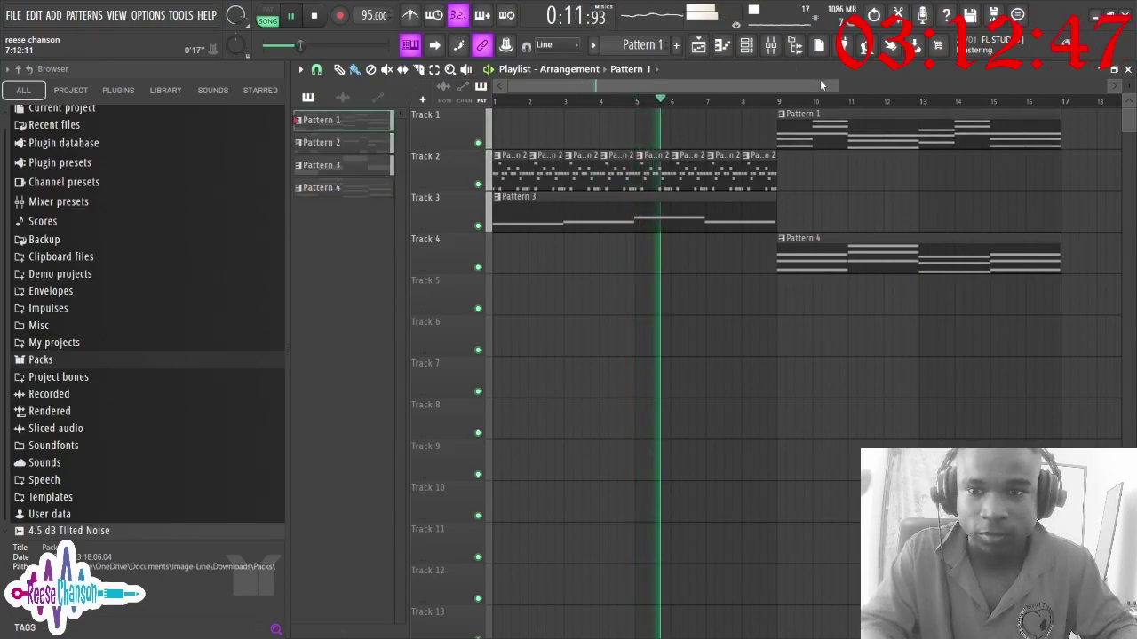
left_click_drag(836, 86, 1042, 98)
key("space")
key("space")
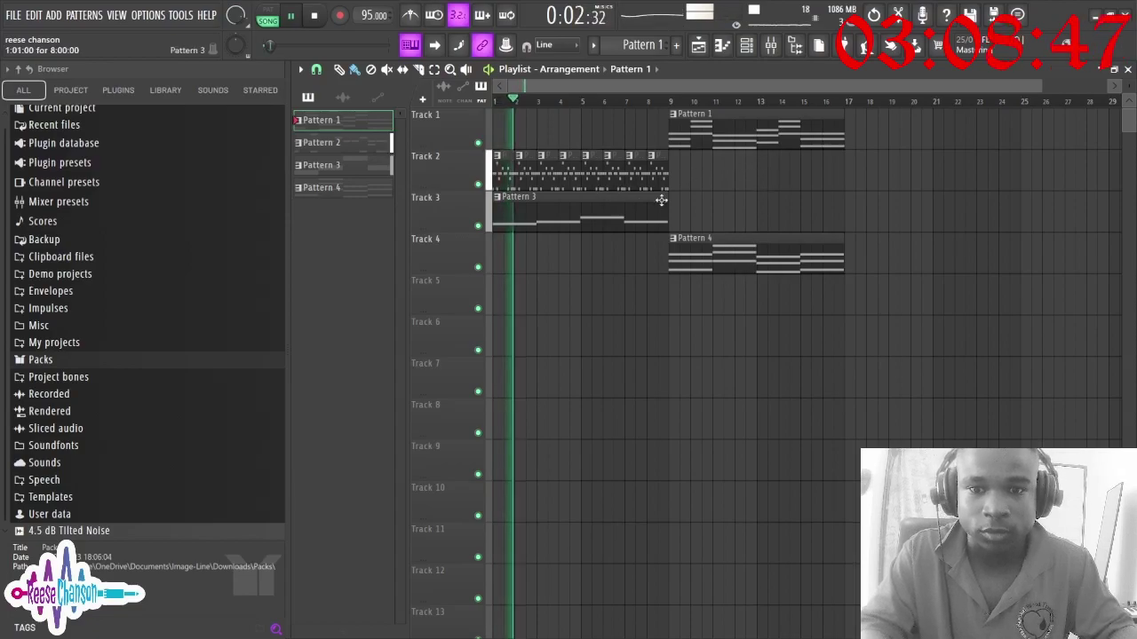
Repeat the eight-bar run of Pattern 2 clips on Track 2 three times, filling it through bar 32
left_click(497, 160)
key("ctrl+b")
key("ctrl+b")
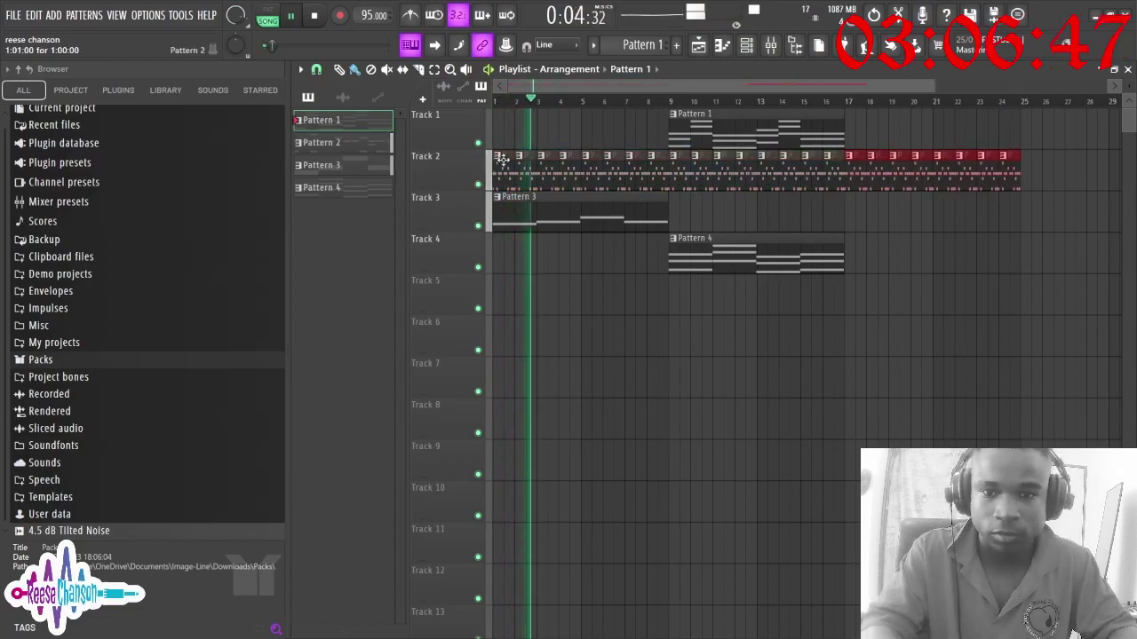
key("ctrl+b")
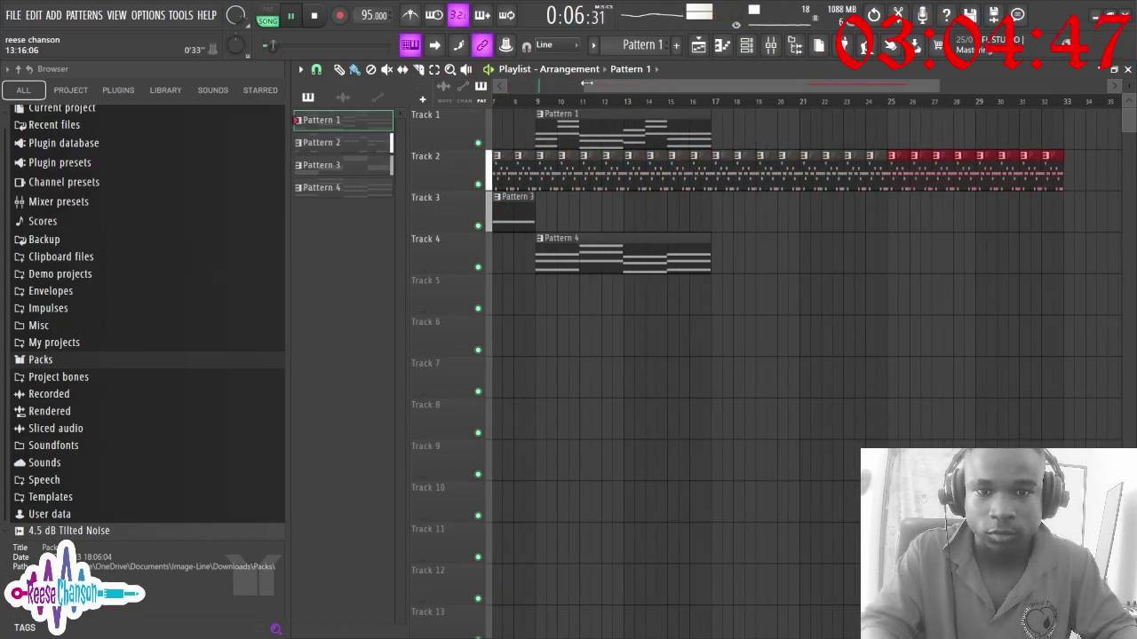
left_click_drag(586, 82, 499, 83)
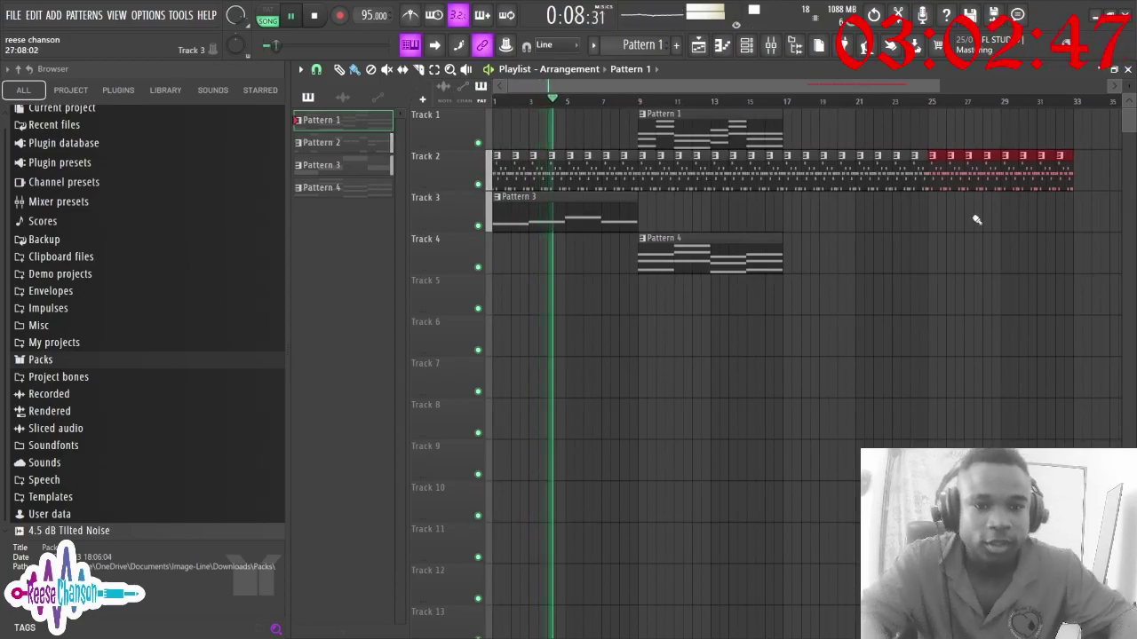
left_click_drag(939, 83, 993, 98)
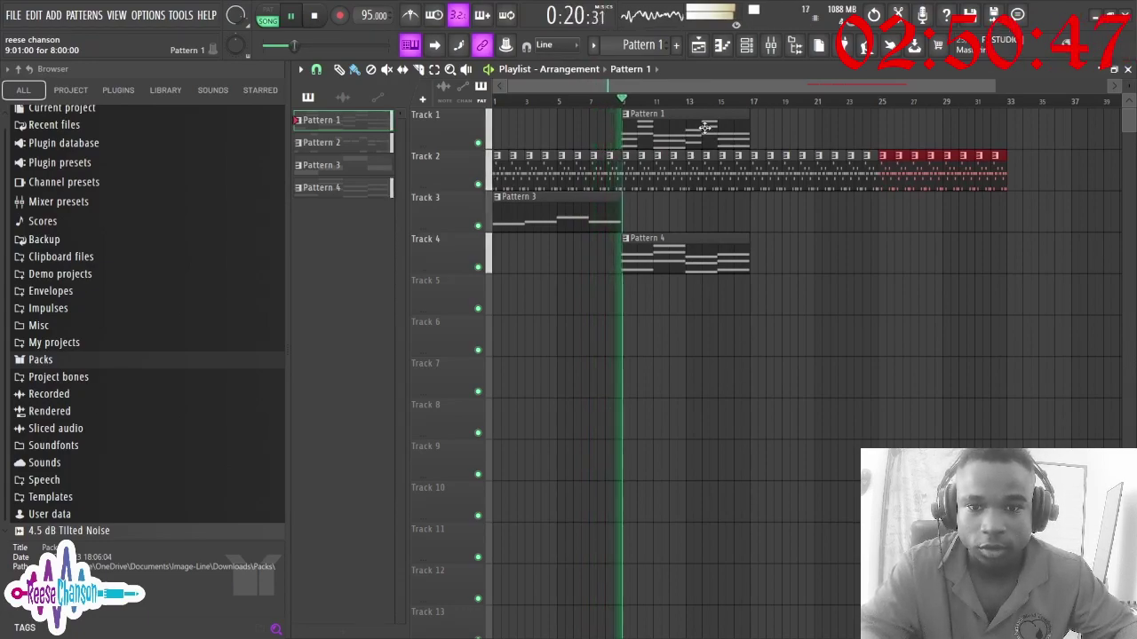
Arrange the playlist with Pattern 1 at bars 17 and 25 and a second Pattern 3 clip at bar 9
left_click_drag(704, 127, 835, 125)
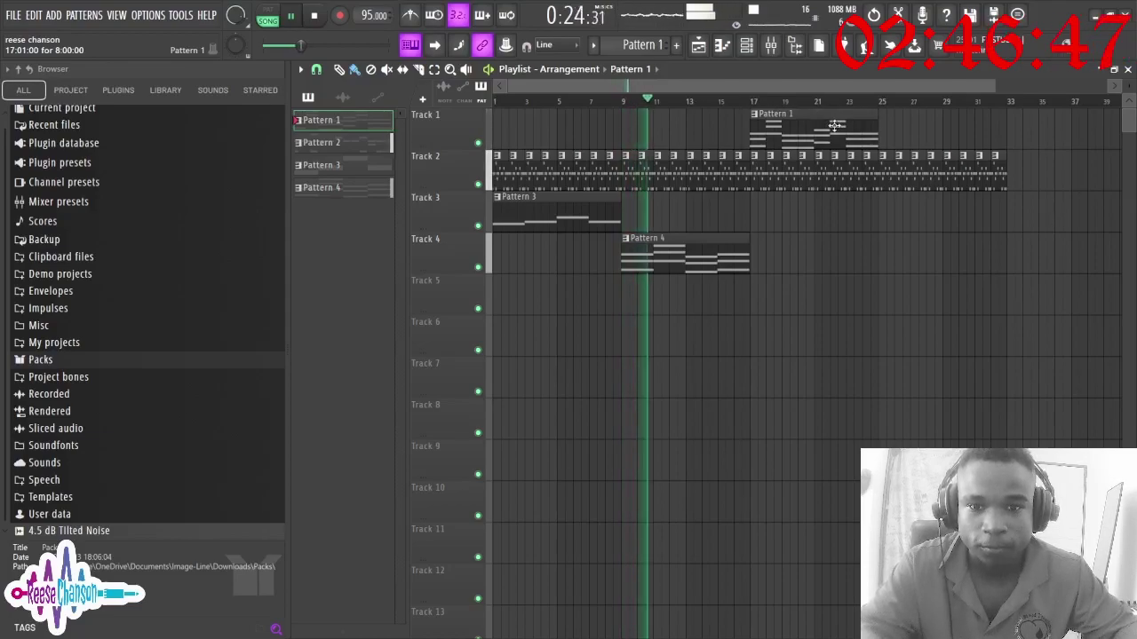
left_click_drag(635, 224, 565, 224)
key("ctrl+b")
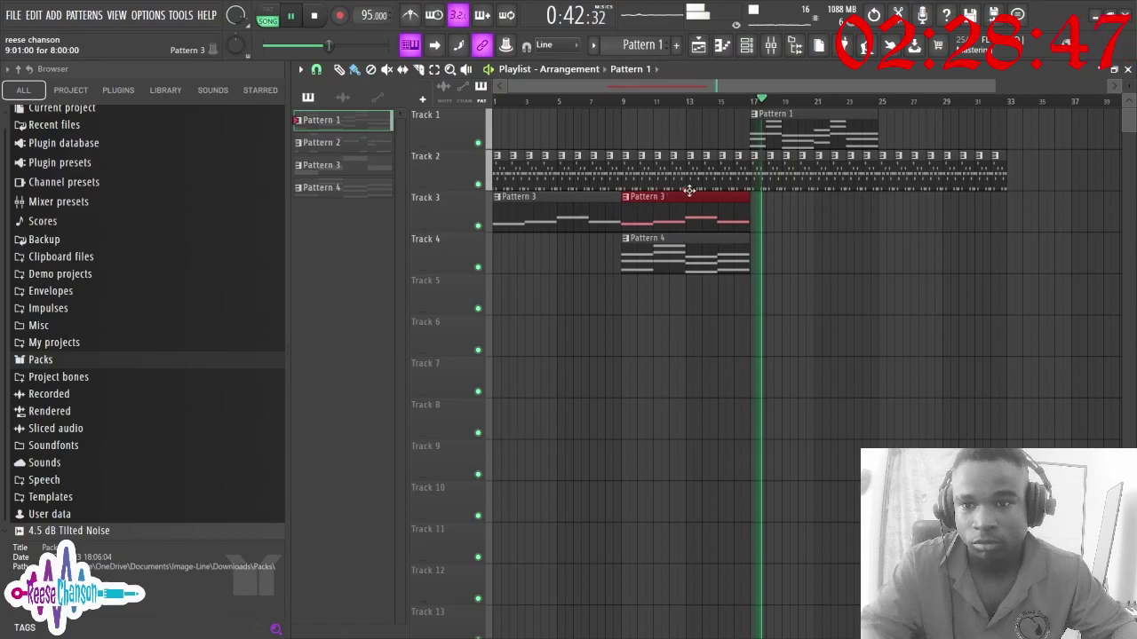
left_click(826, 135)
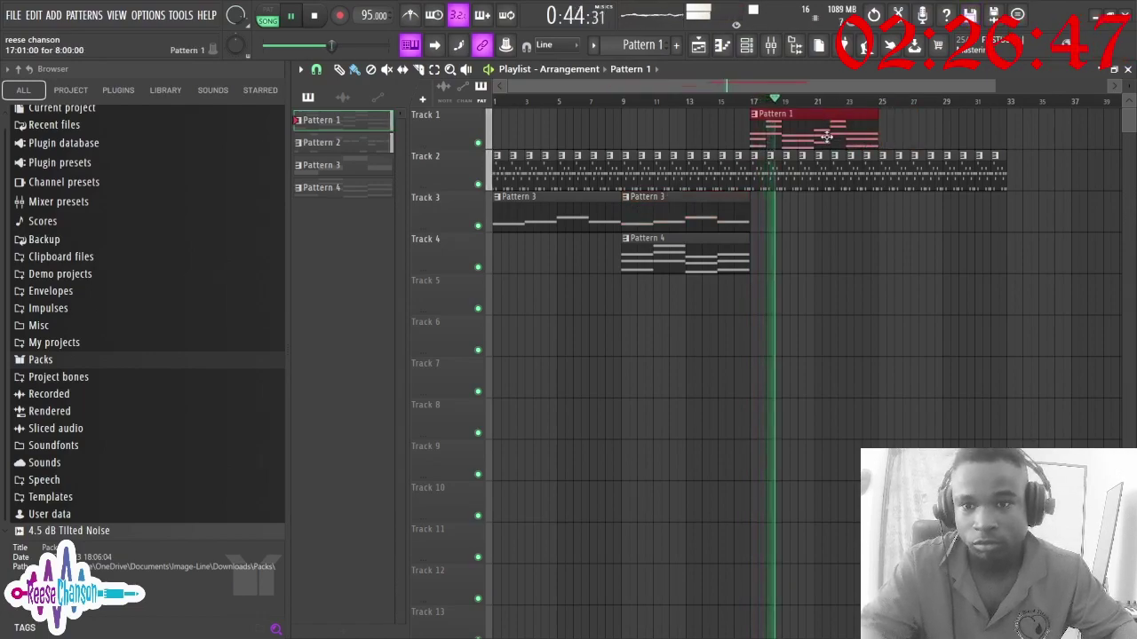
key("ctrl+b")
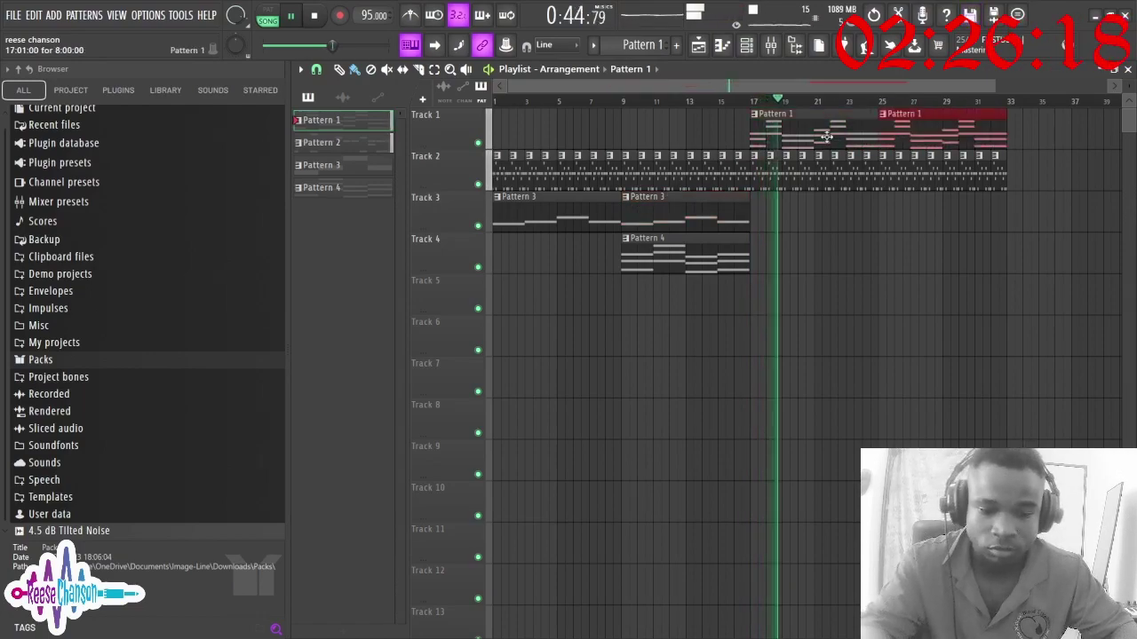
Add a new FLEX channel and load the Flutes Sustain preset from the Essential Winds pack
left_click(749, 46)
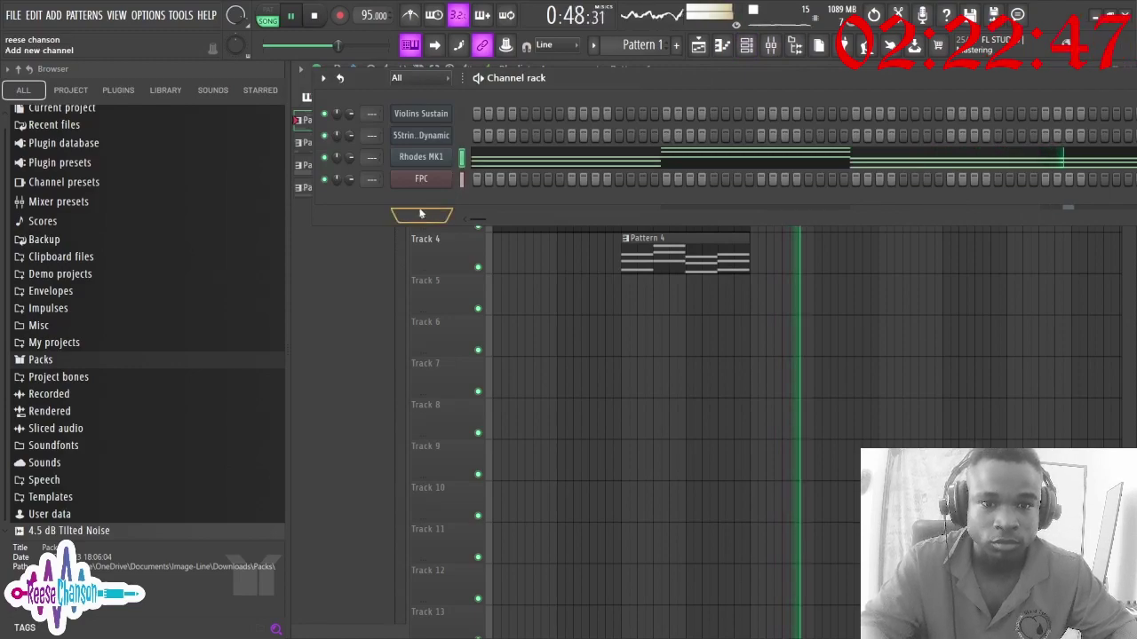
left_click(429, 345)
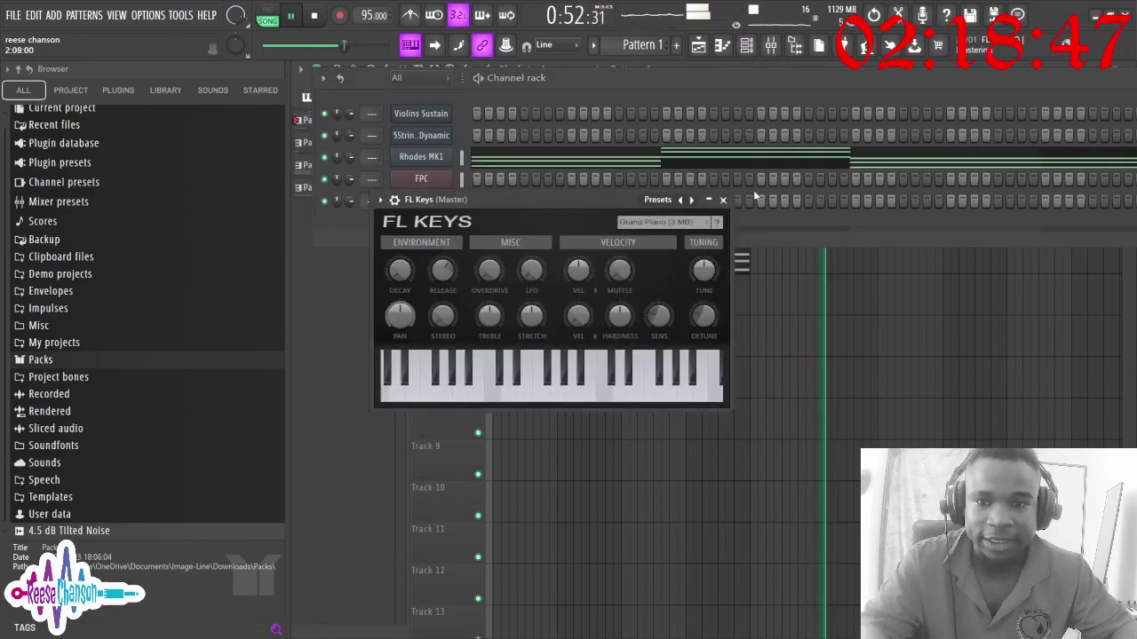
left_click(724, 199)
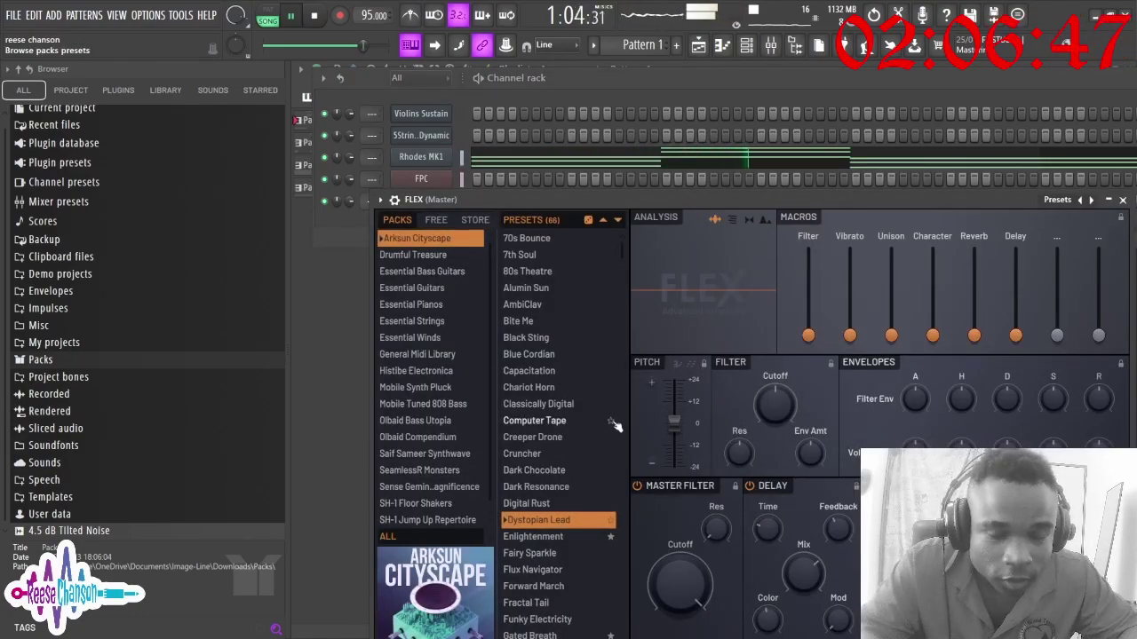
left_click(424, 339)
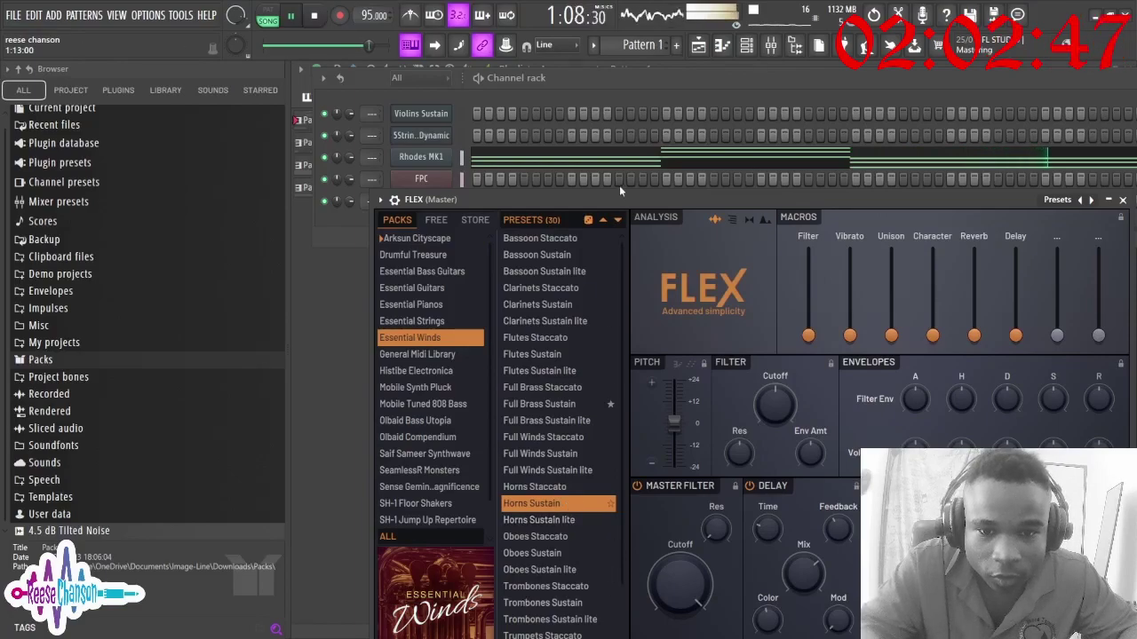
left_click_drag(610, 201, 676, 149)
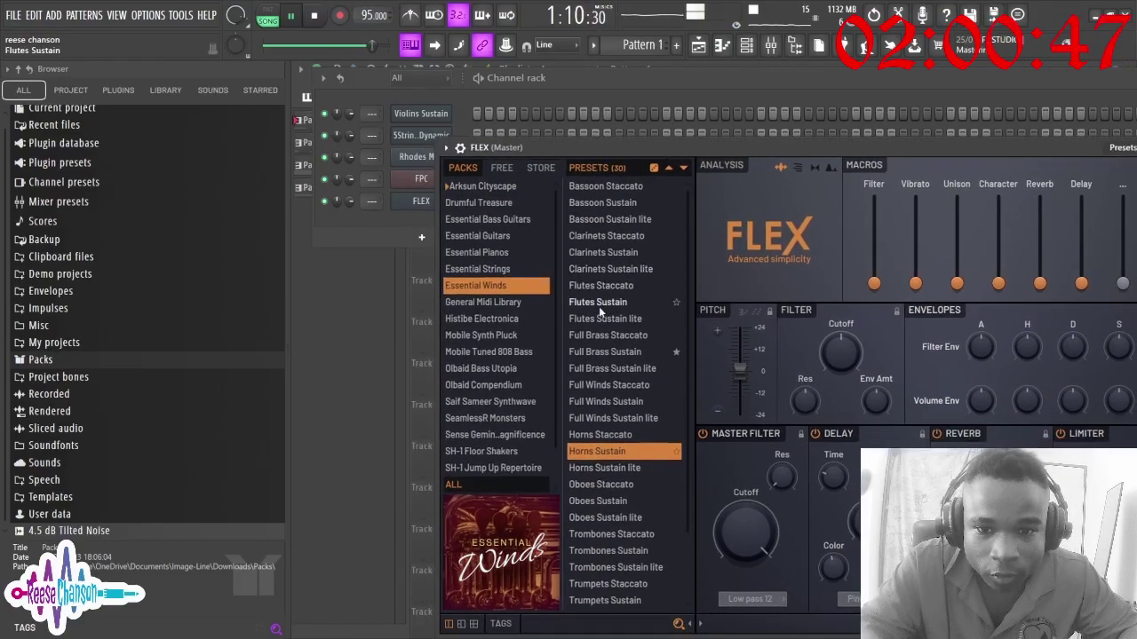
left_click(599, 307)
left_click(382, 228)
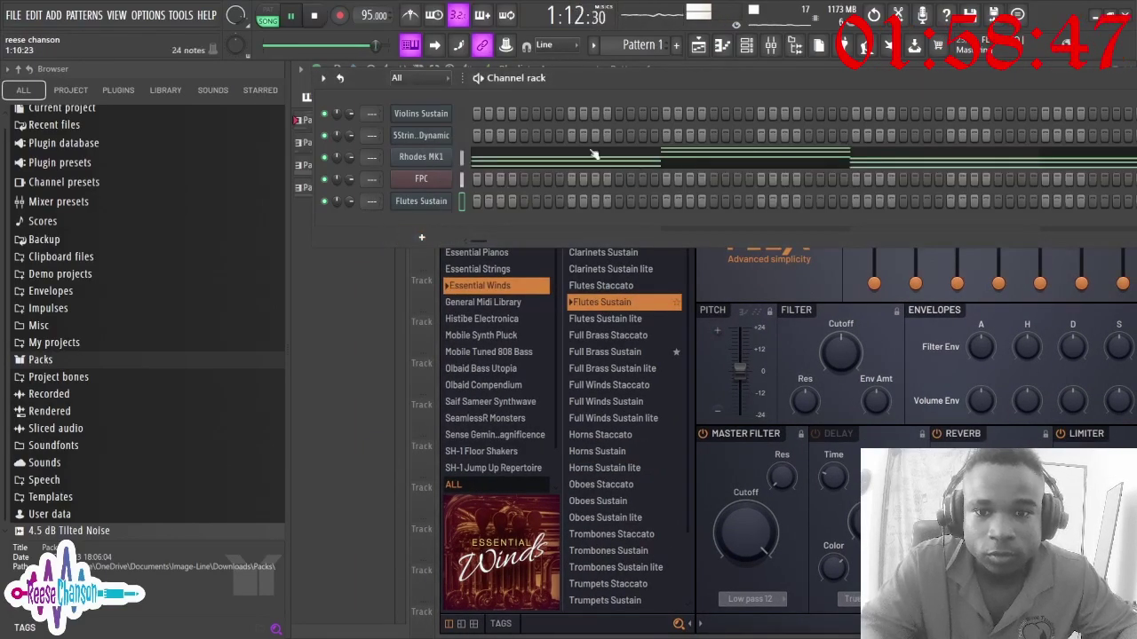
Draw flute notes A#4, C5 and D5 in Pattern 1 and compress them into bars 1 and 2, about half a bar each
left_click(723, 49)
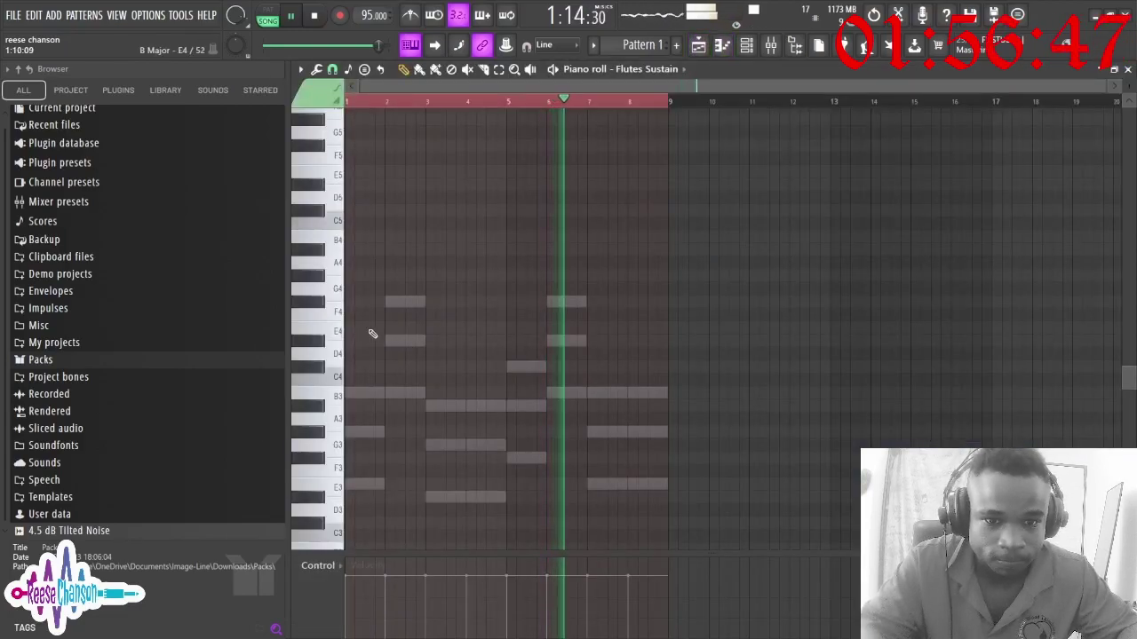
left_click(355, 249)
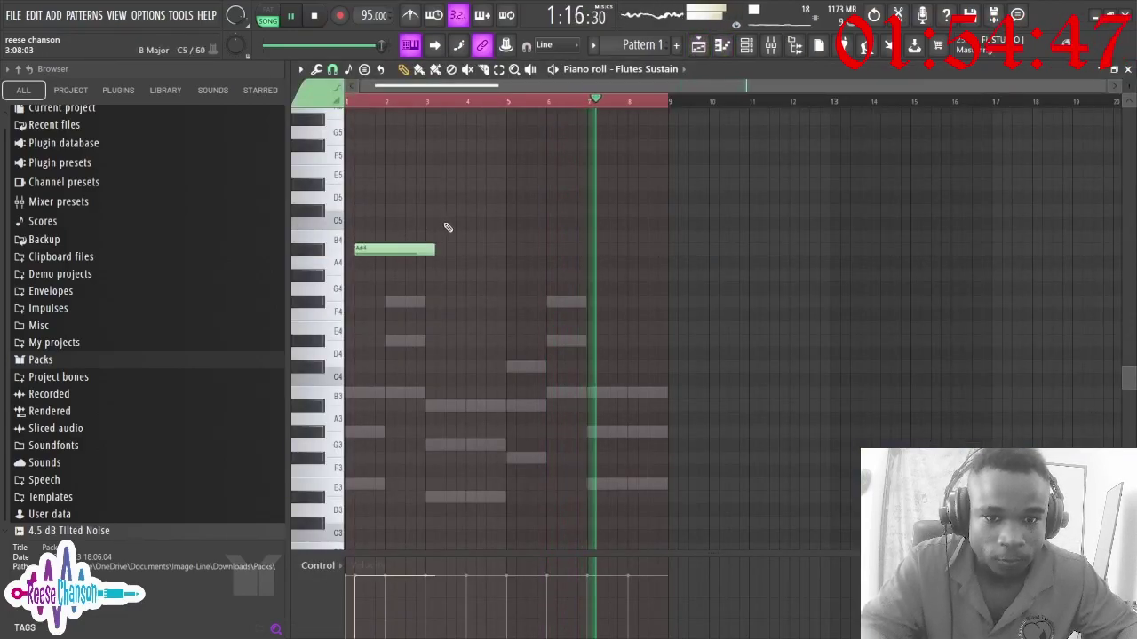
left_click(449, 223)
left_click(570, 197)
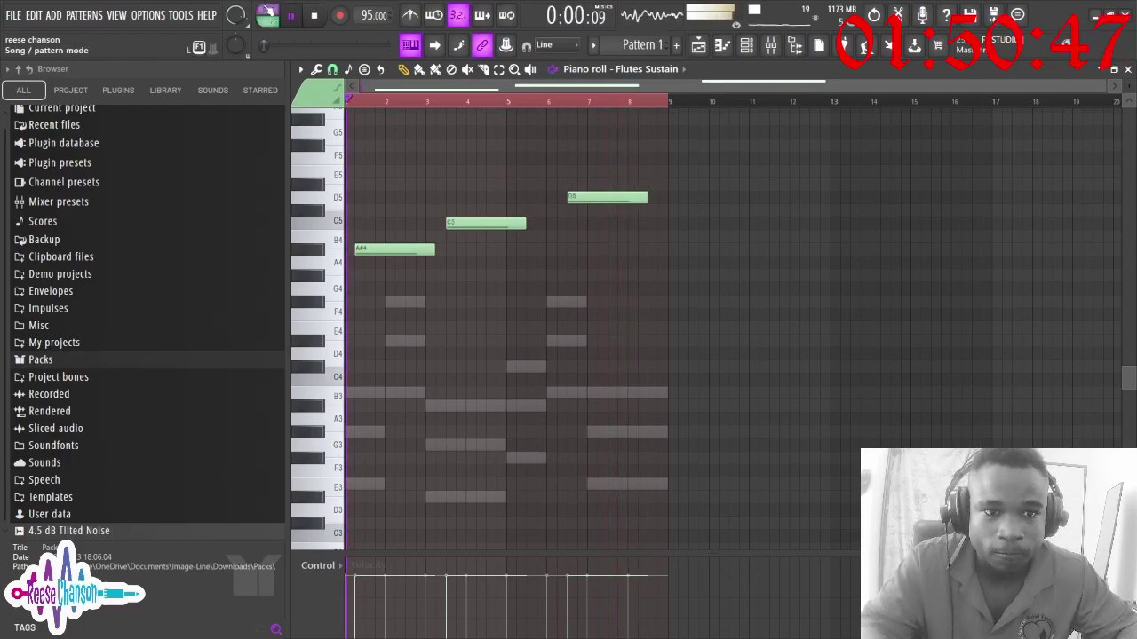
left_click_drag(649, 257, 356, 156)
left_click_drag(672, 224, 450, 245)
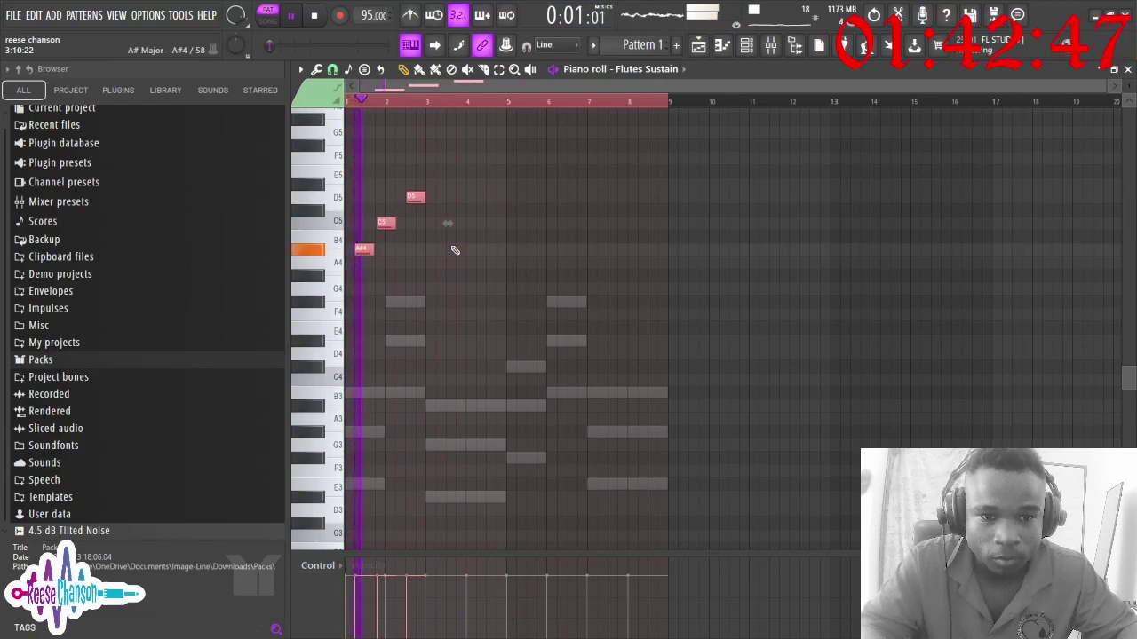
Delete the D5 and C5 flute notes and stretch the A#4 note to start at bar 1 and last almost one bar
left_click_drag(447, 223, 436, 223)
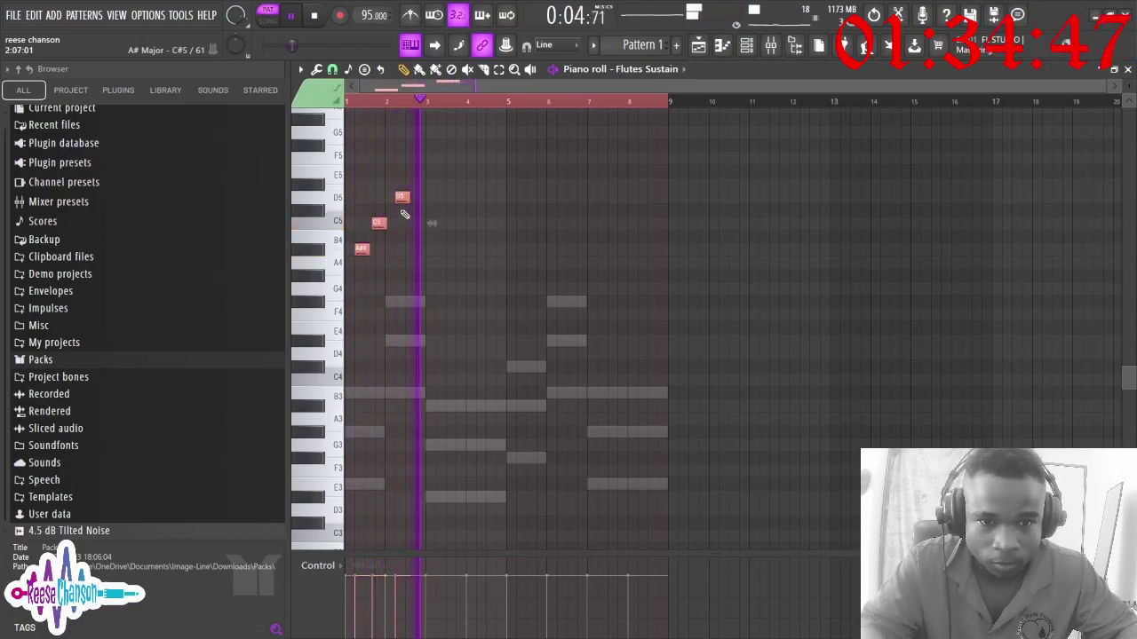
right_click(401, 196)
right_click(378, 223)
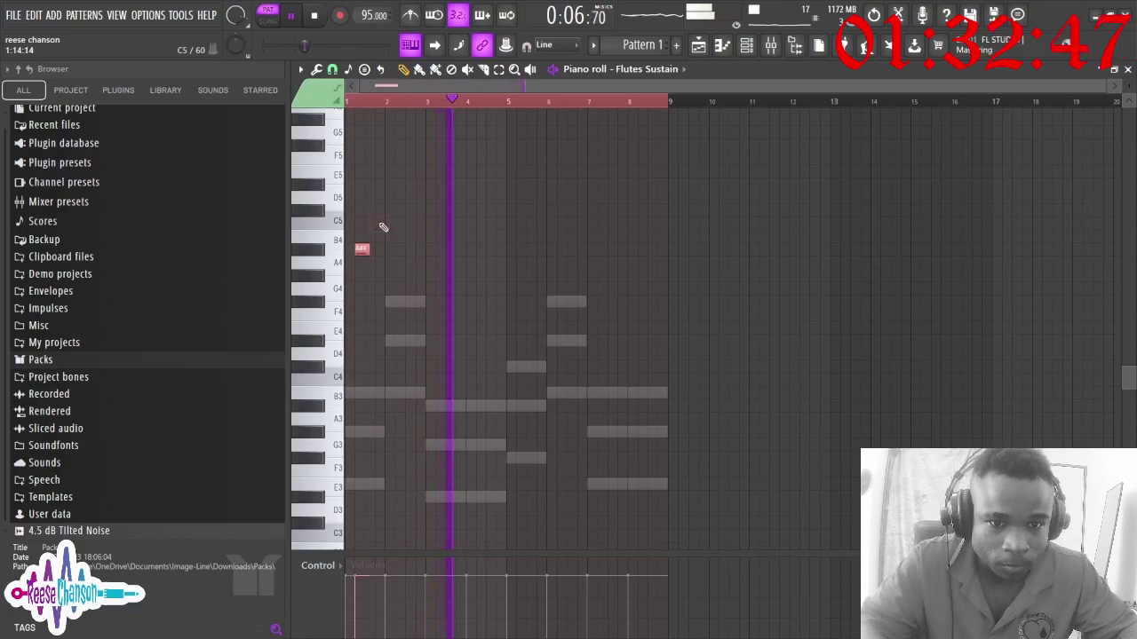
mouse_move(371, 247)
left_mouse_down()
mouse_move(392, 249)
mouse_move(350, 249)
left_mouse_up()
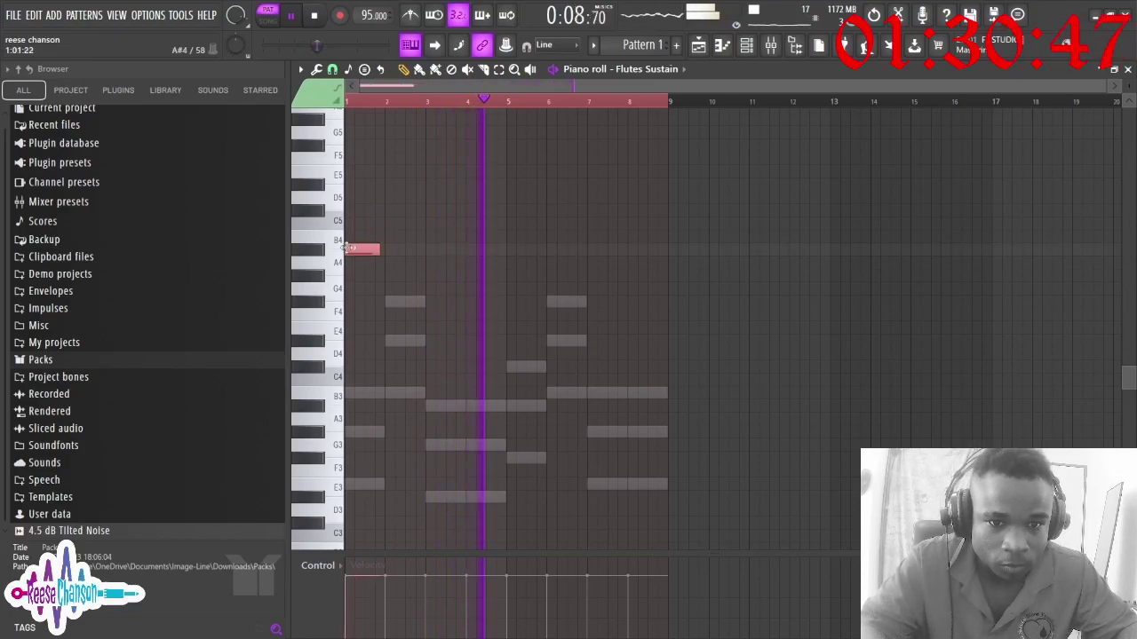
Draw flute notes B4, C#5, A4, B4, A#4, B4 and C5 at the starts of bars 2 through 8, one per bar
left_click(395, 236)
left_click(431, 210)
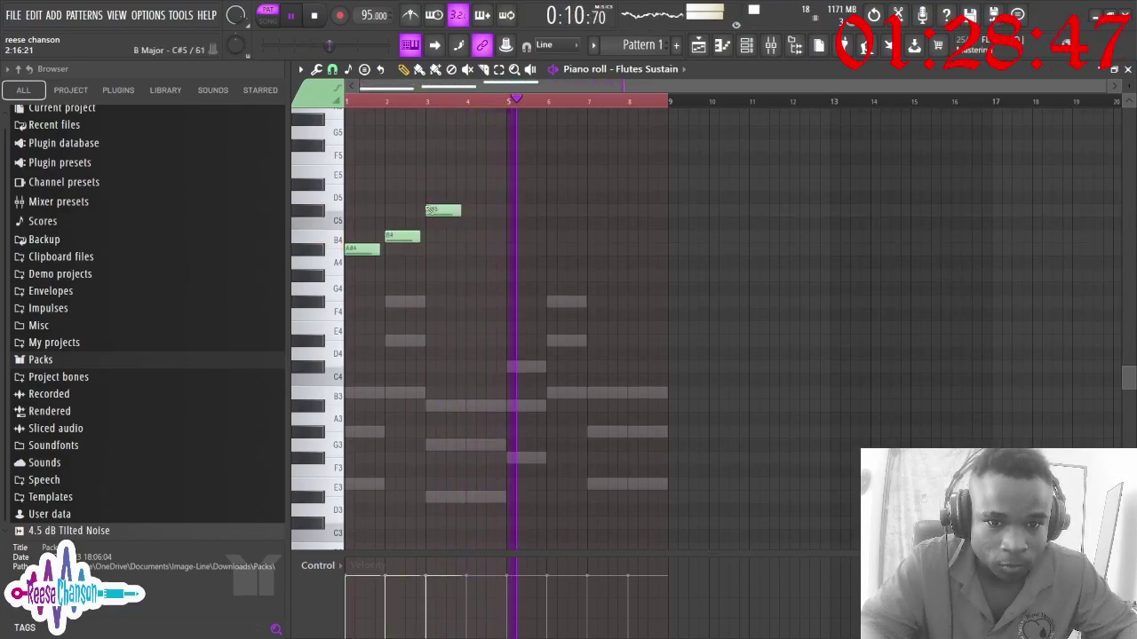
left_click(468, 262)
left_click(512, 236)
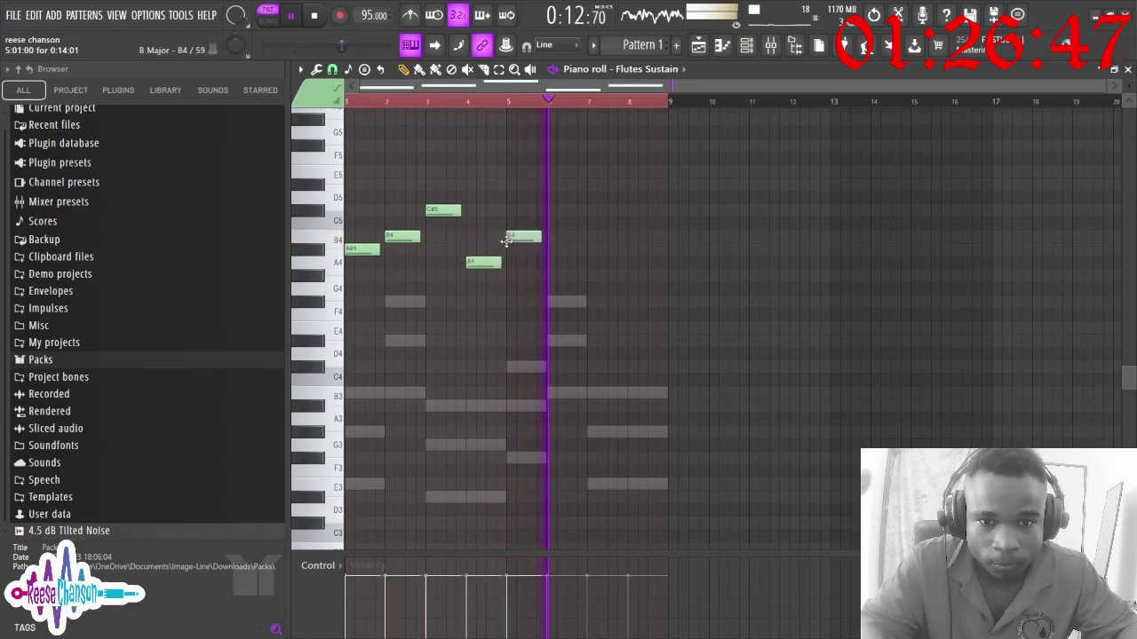
left_click(576, 250)
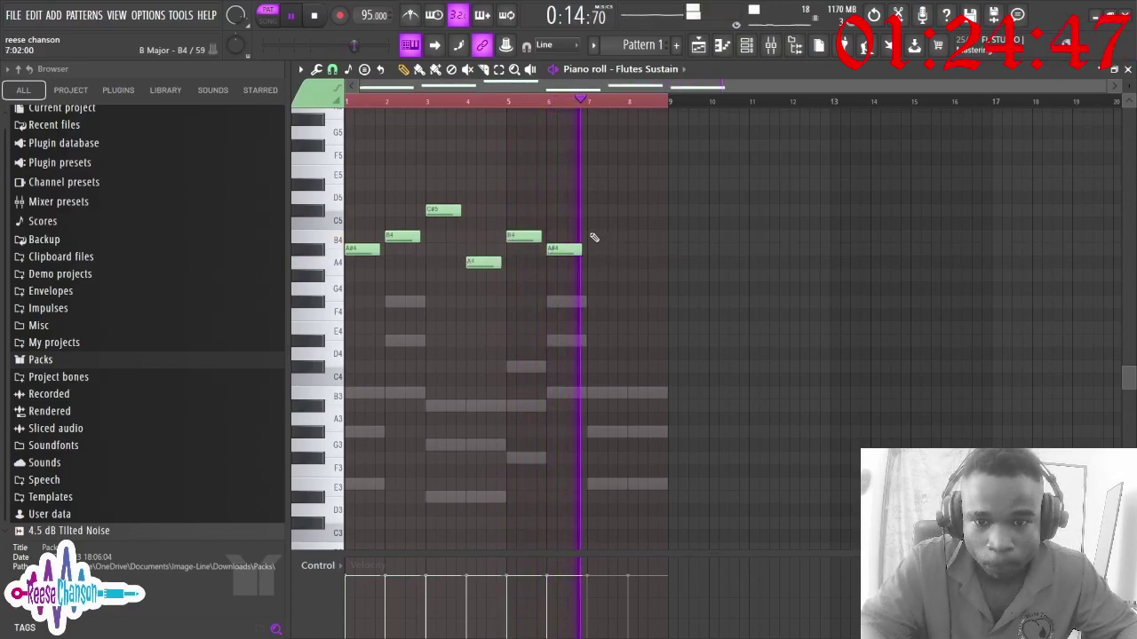
left_click(594, 236)
left_click(633, 222)
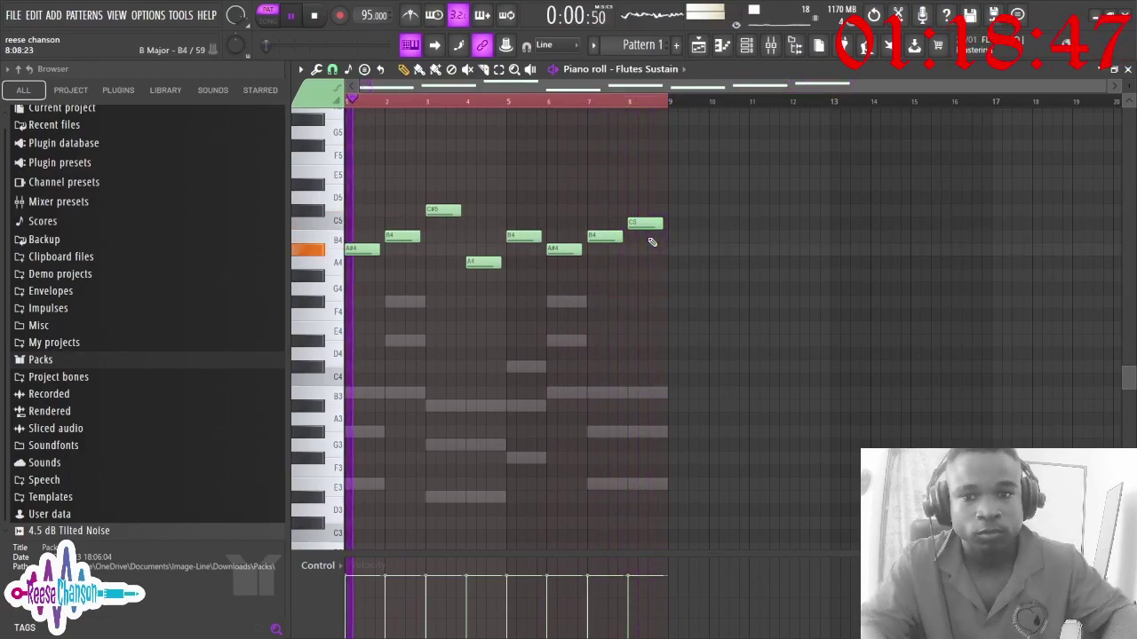
left_click(747, 45)
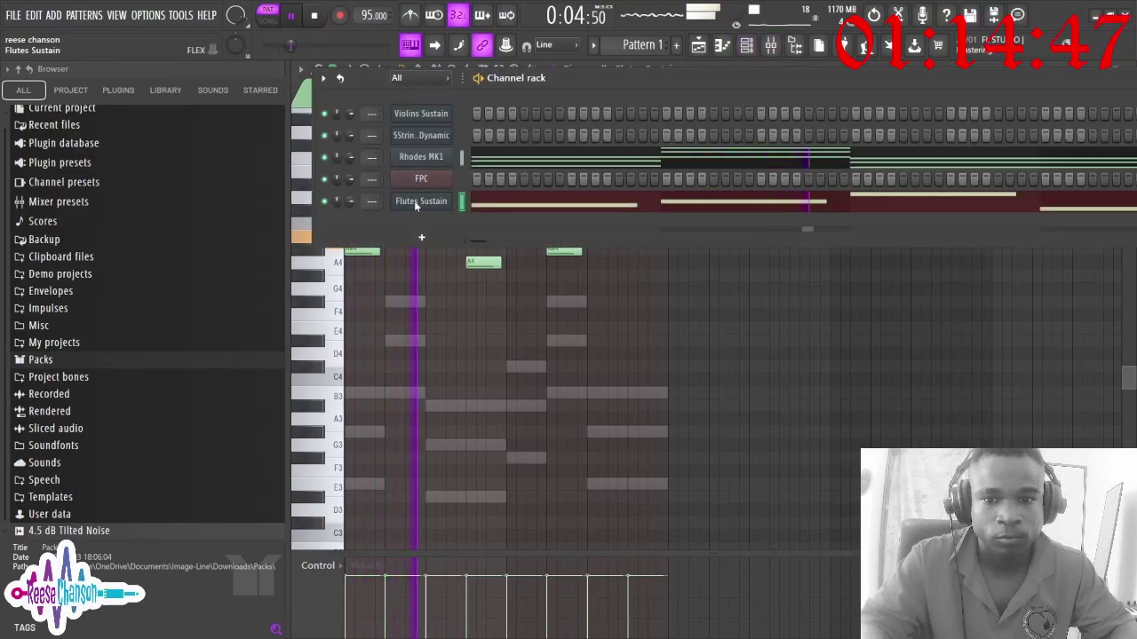
left_click(700, 49)
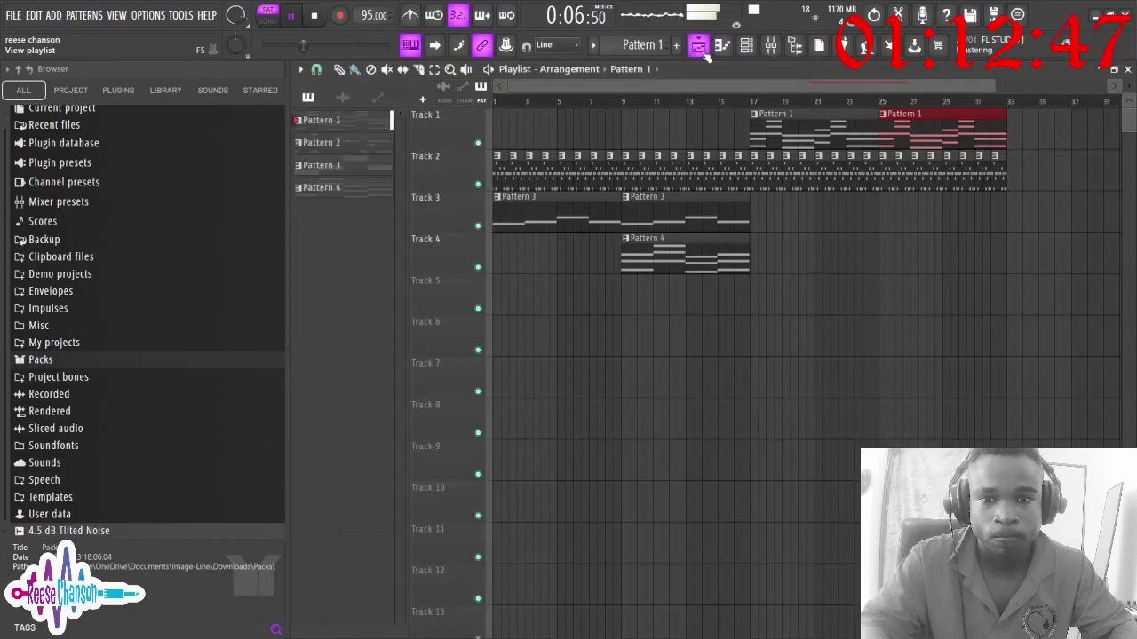
left_click_drag(628, 330, 927, 332)
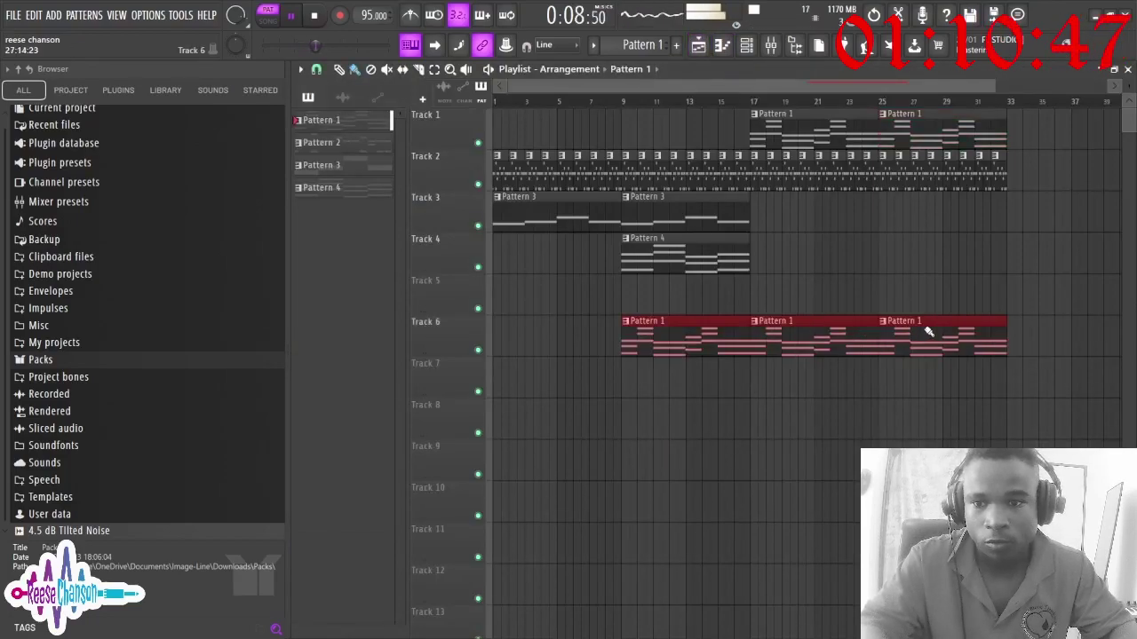
right_click(701, 334)
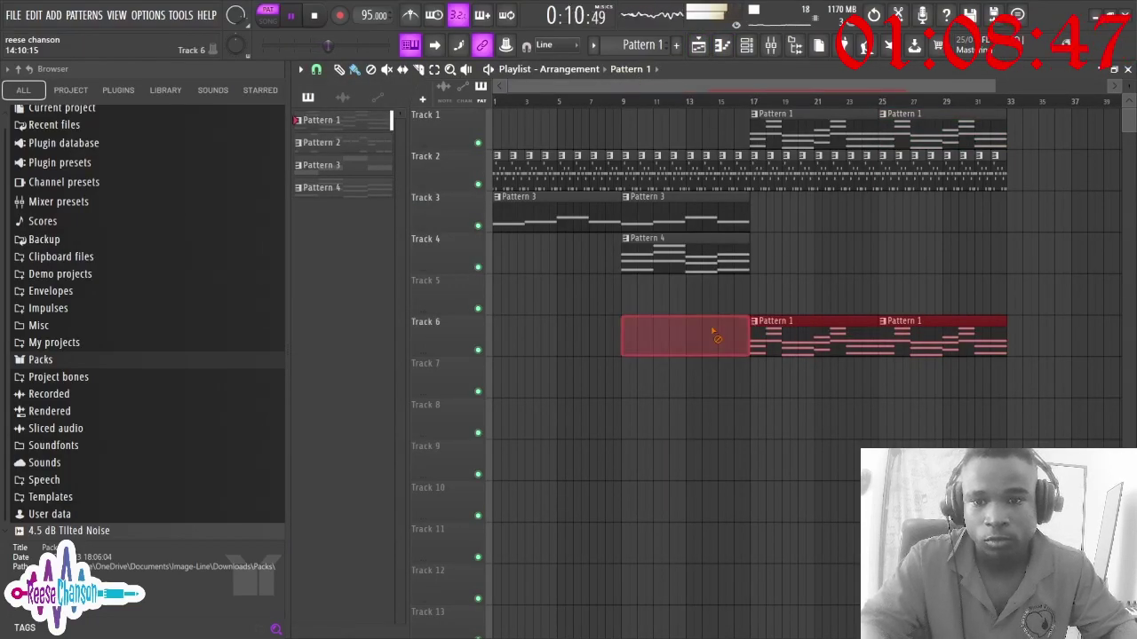
right_click(799, 338)
right_click(919, 345)
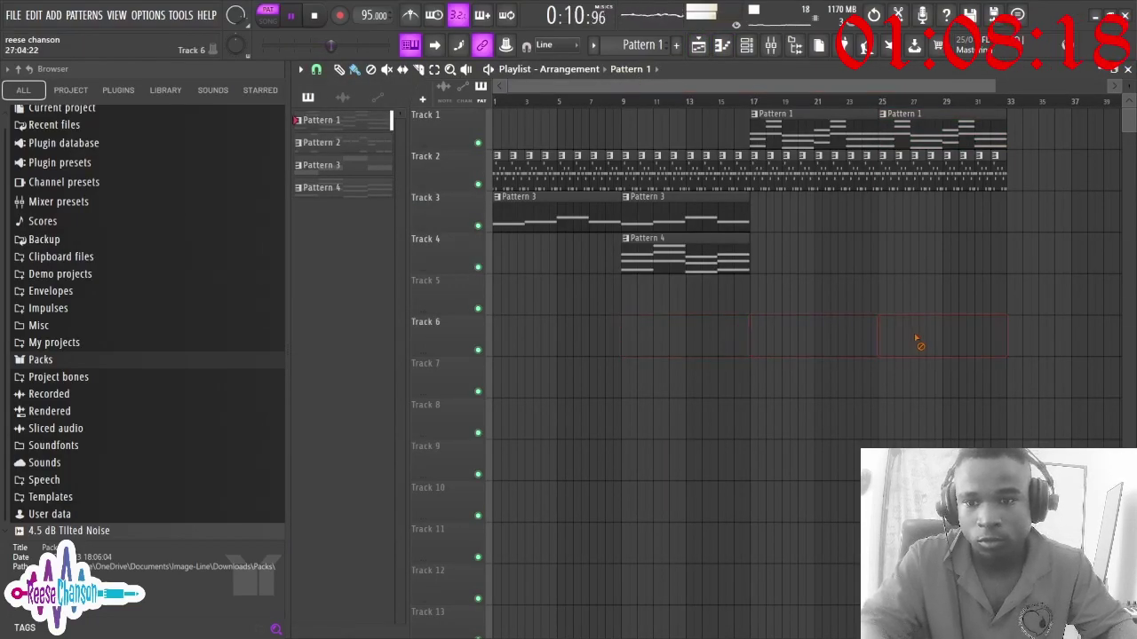
Move the flute melody into a new Pattern 5 and place three of its clips on Track 5 at bars 9, 17 and 25
left_click(746, 45)
left_click_drag(656, 50, 656, 28)
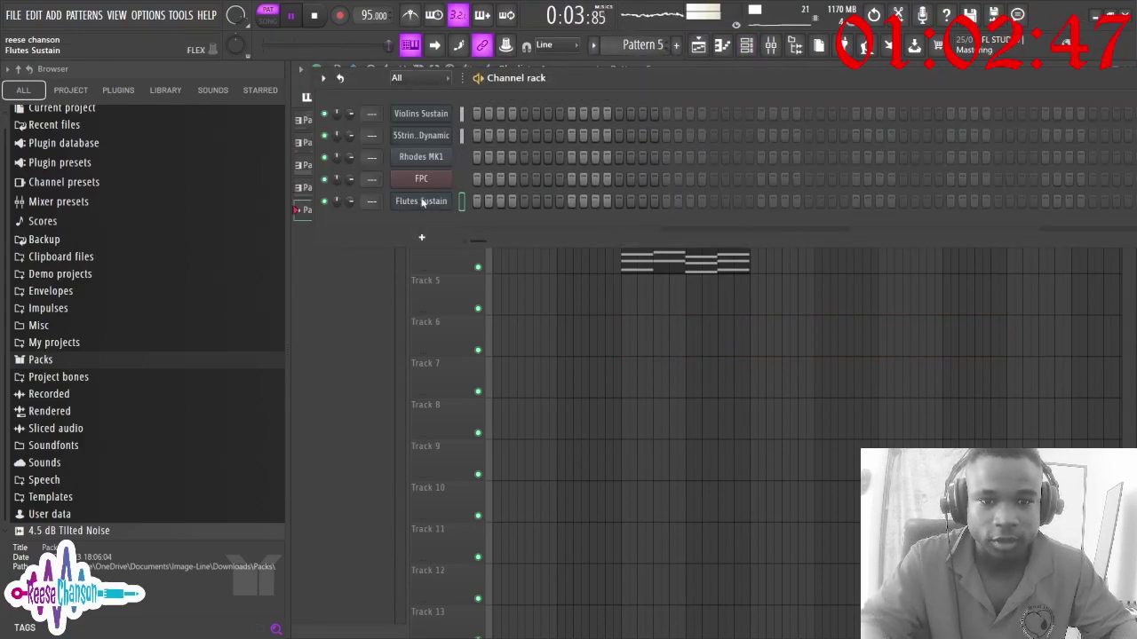
left_click(701, 48)
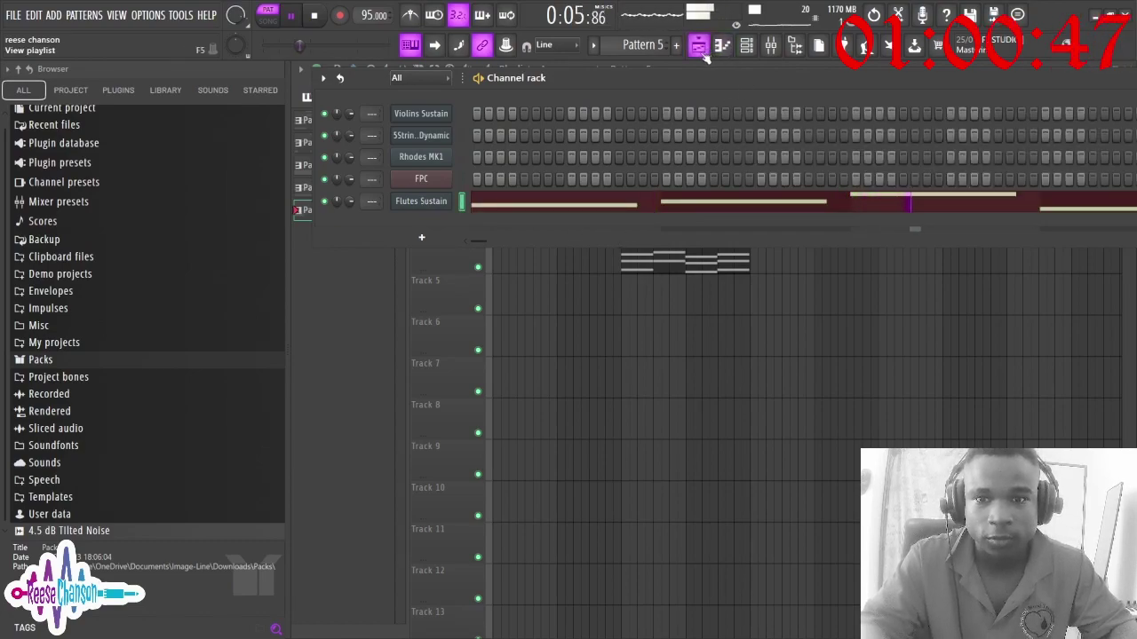
left_click_drag(624, 302, 1001, 304)
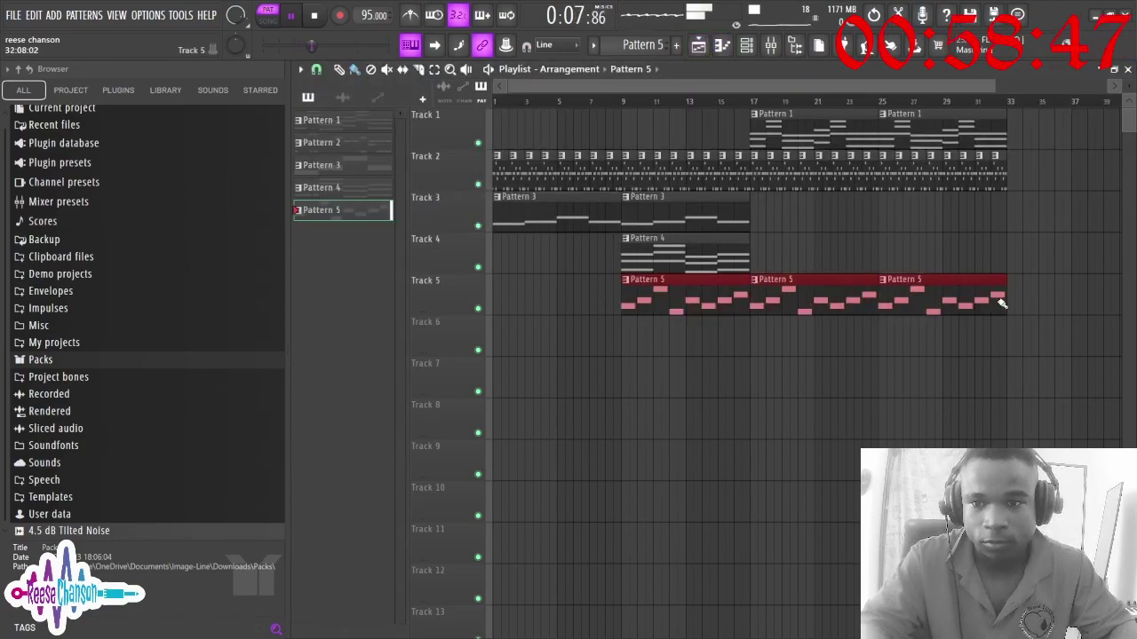
Play the song from bar 9, try the Full Brass Staccato and Flutes Sustain lite presets on the flute channel, and return to Flutes Sustain
left_click(622, 102)
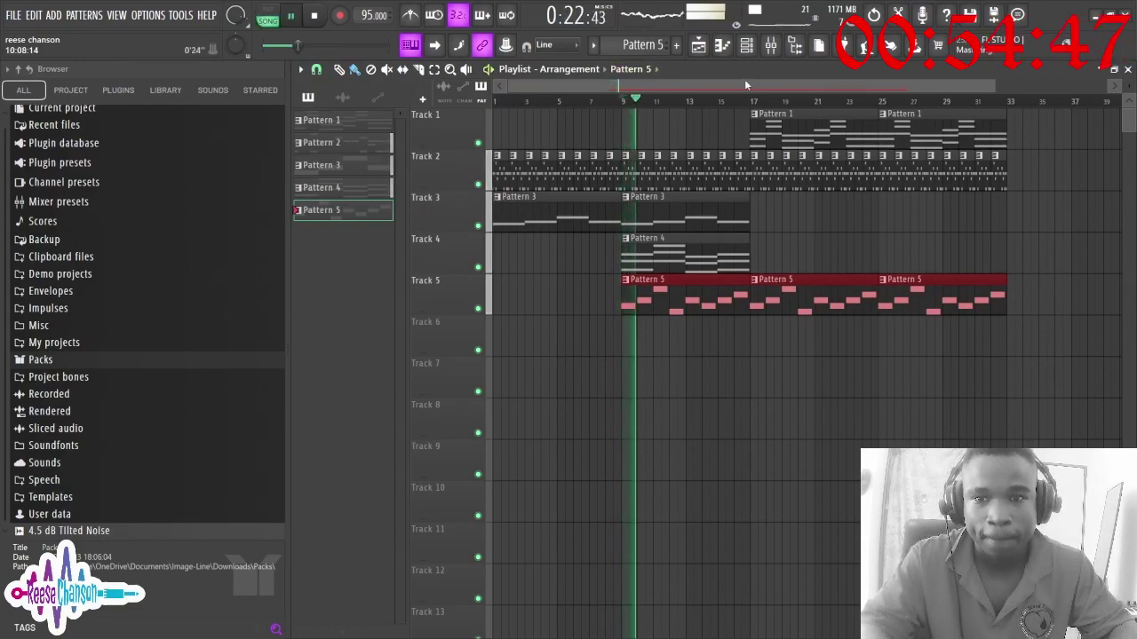
left_click(748, 46)
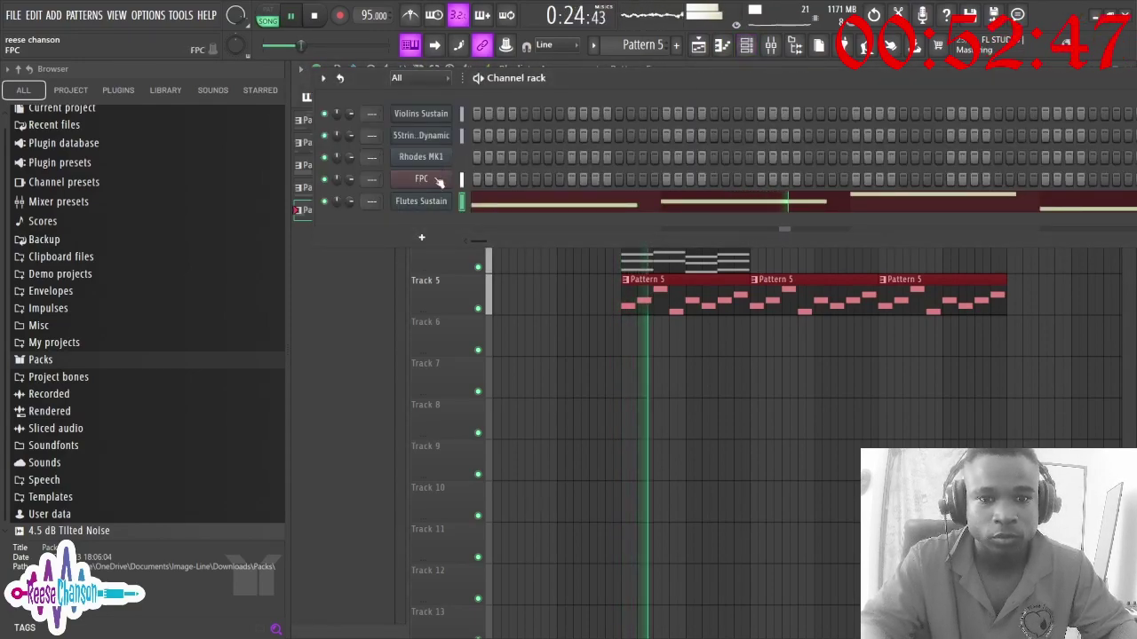
left_click(429, 202)
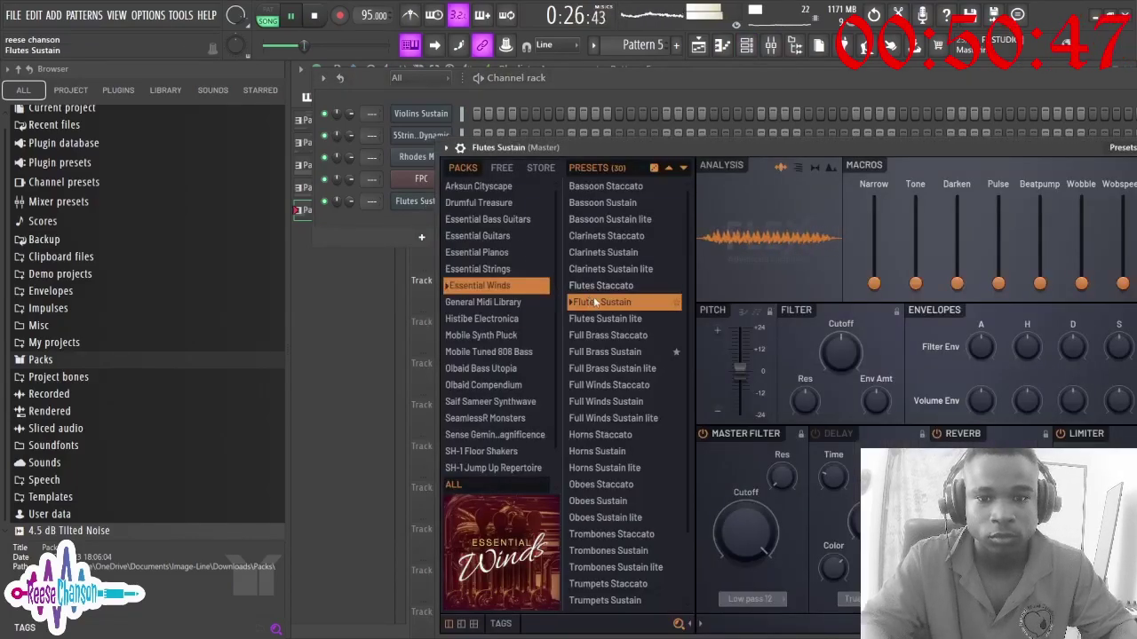
left_click(606, 334)
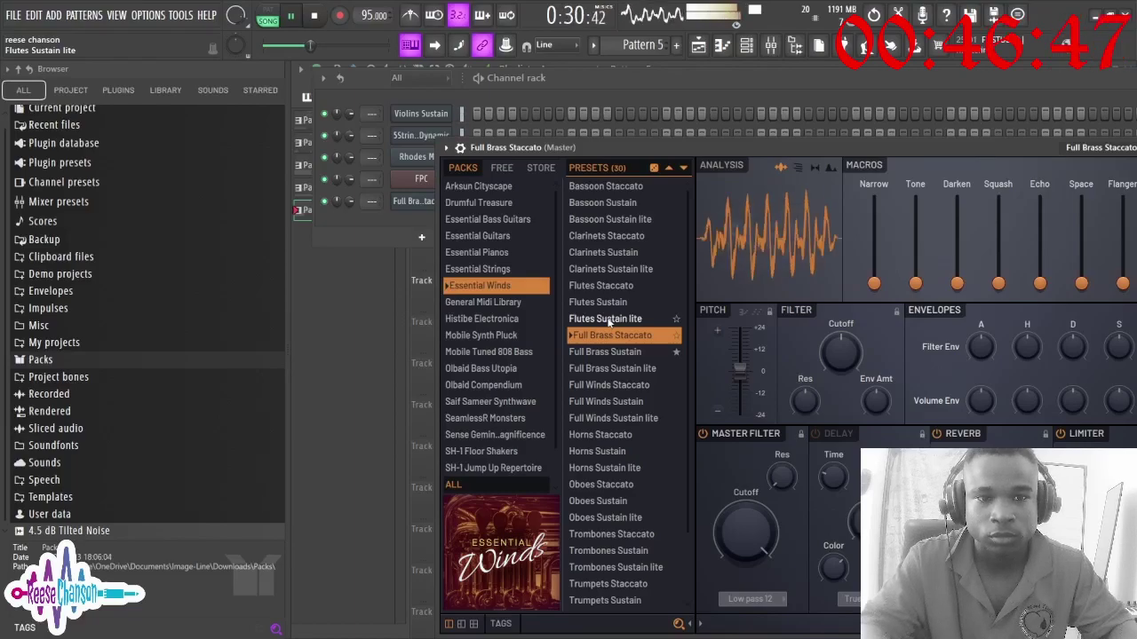
left_click(608, 320)
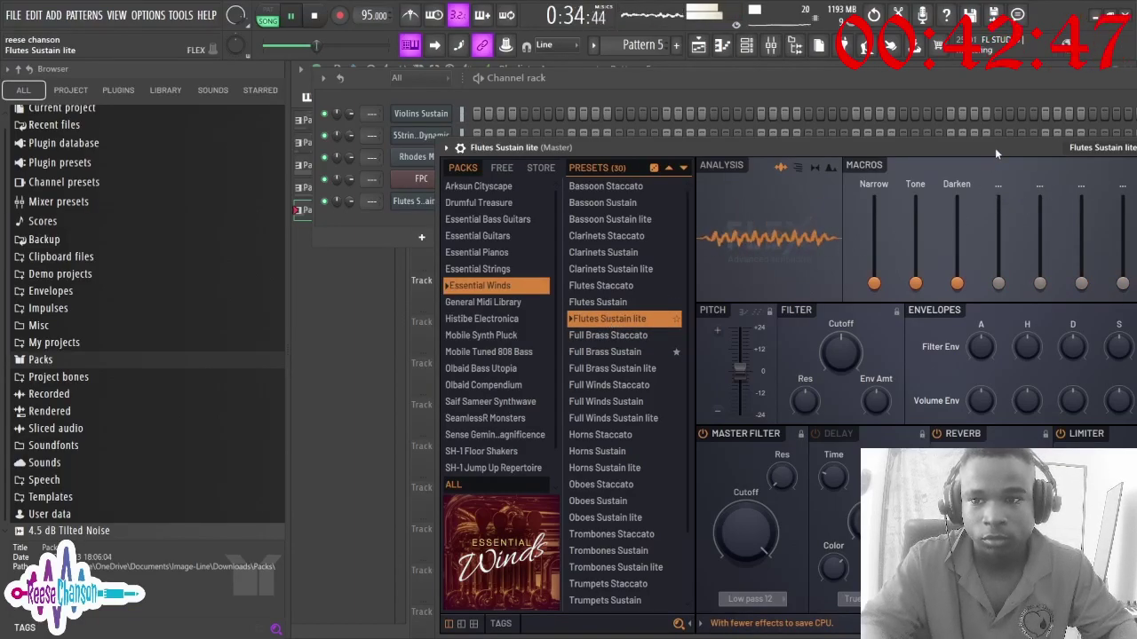
left_click_drag(996, 153, 823, 185)
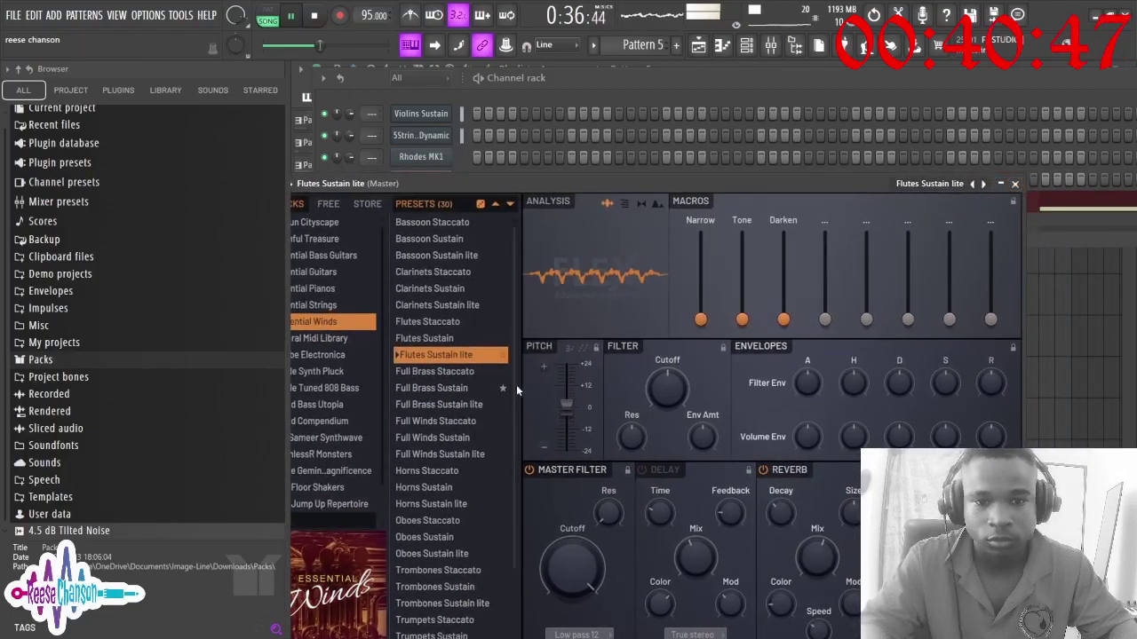
left_click(424, 339)
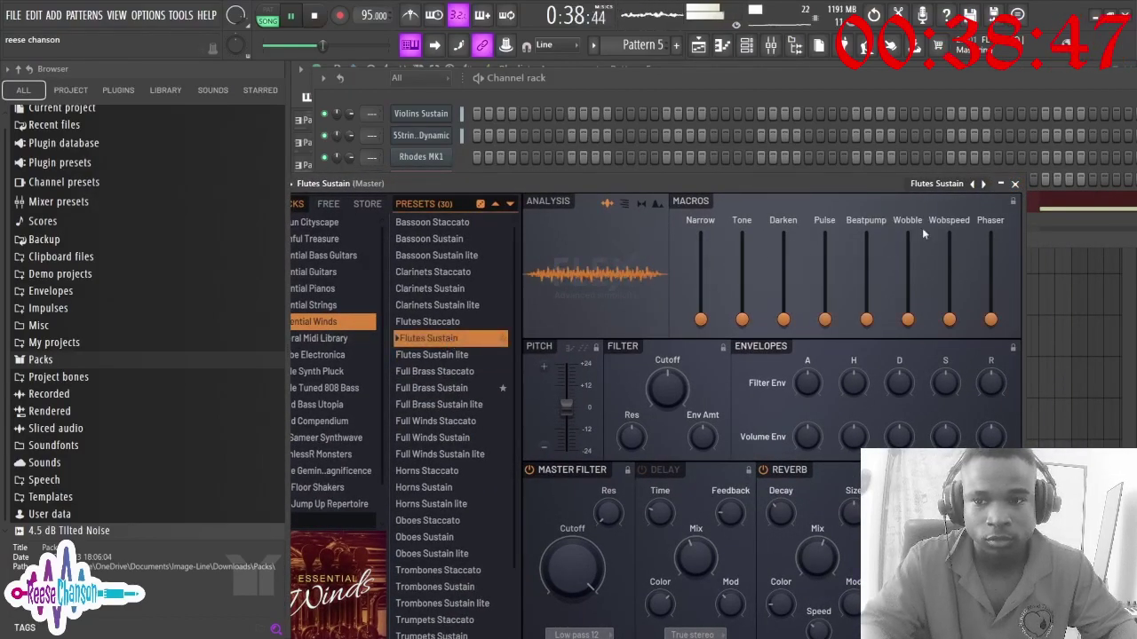
left_click(1013, 184)
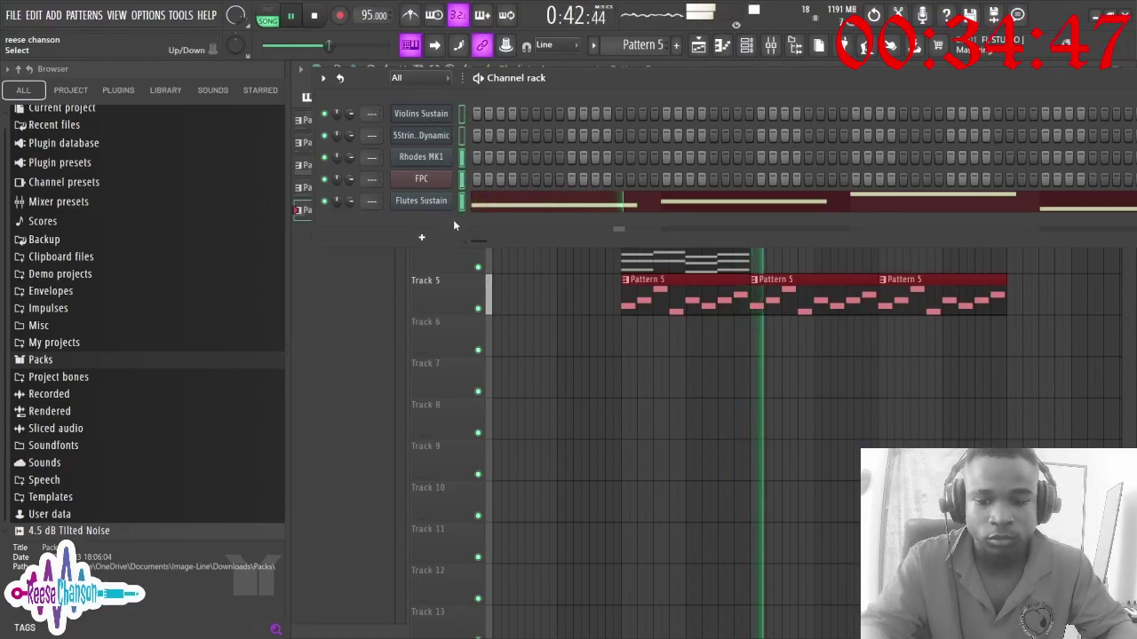
Route the five channels to mixer tracks 1 to 5 and close the channel rack to leave the mixer clear
key("F9")
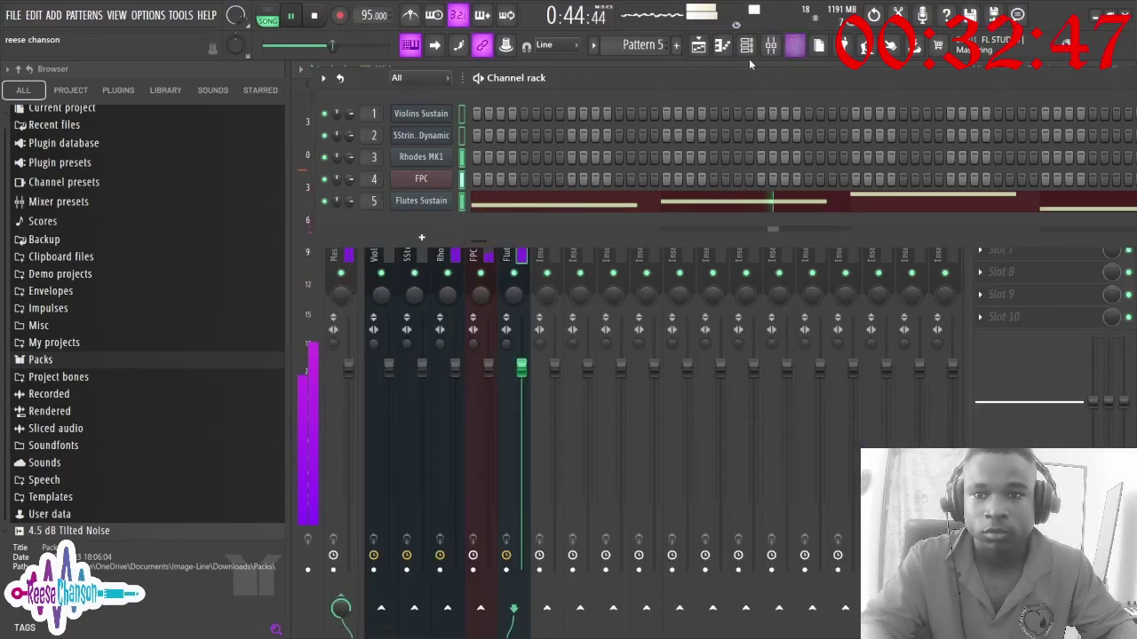
left_click_drag(1126, 78, 994, 106)
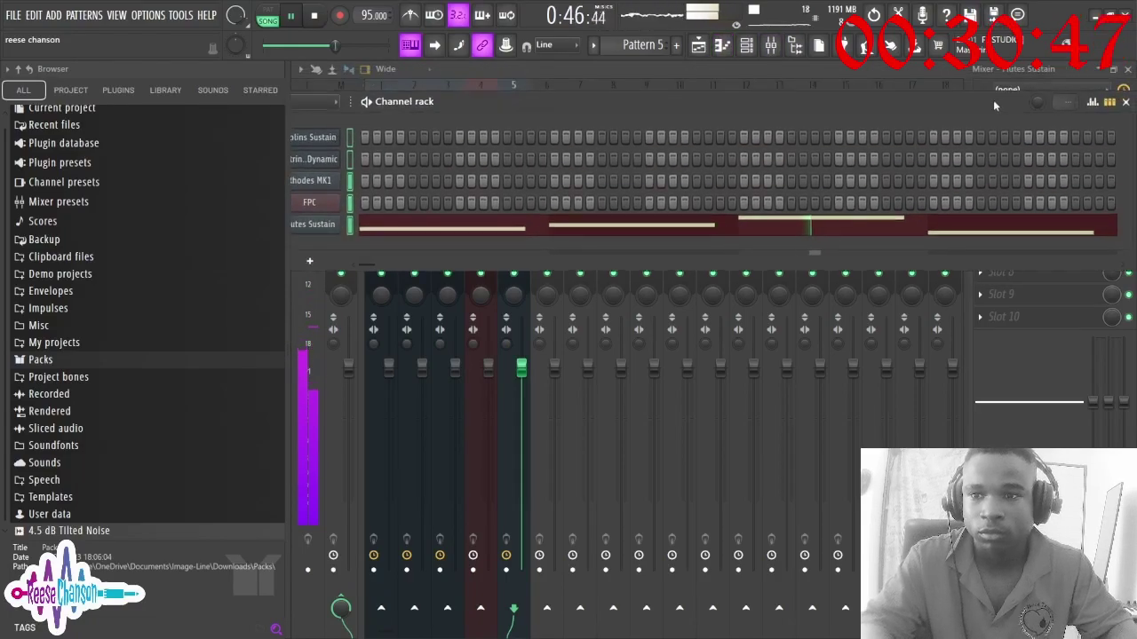
left_click(1126, 102)
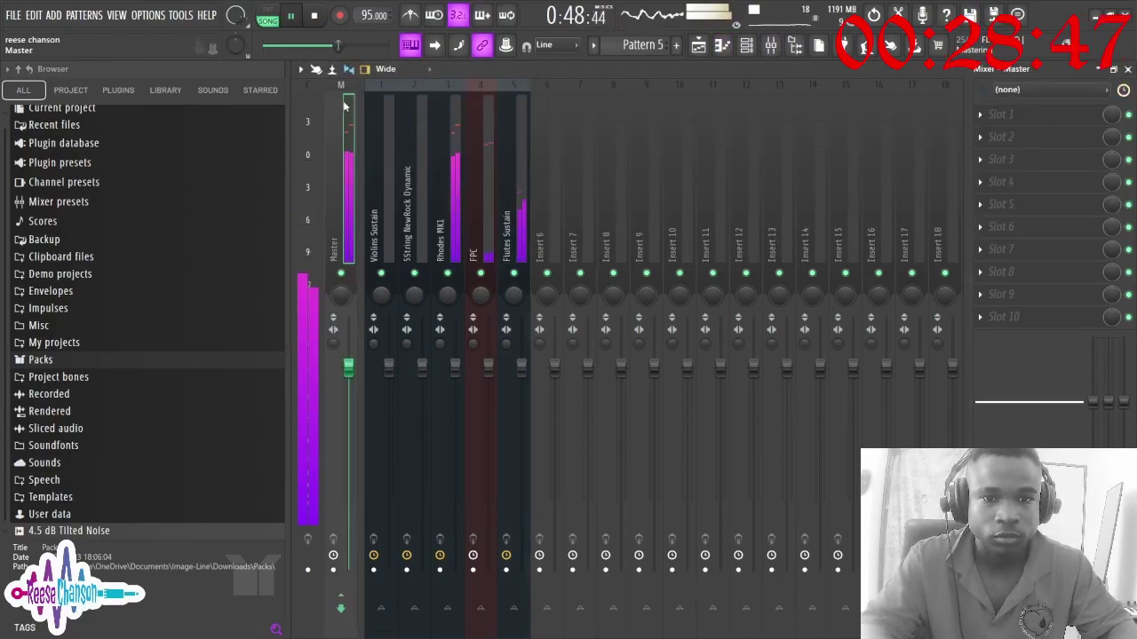
Load Cymatics Origin in slot 10 of the Master track, choose its Lofi preset and close the plugin window
left_click(980, 316)
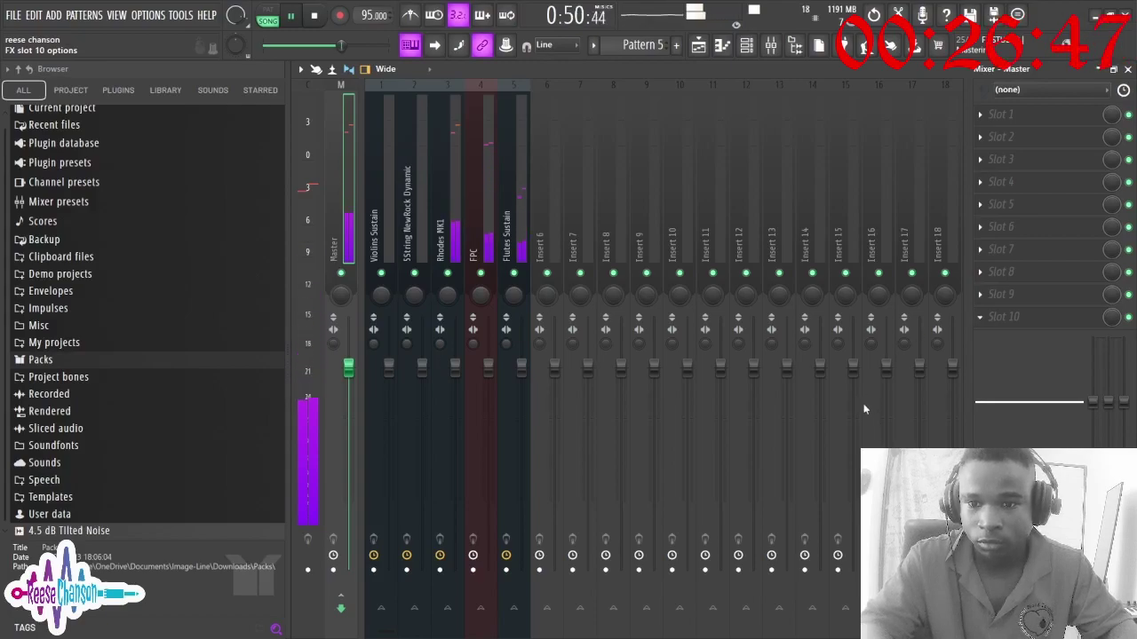
left_click(763, 559)
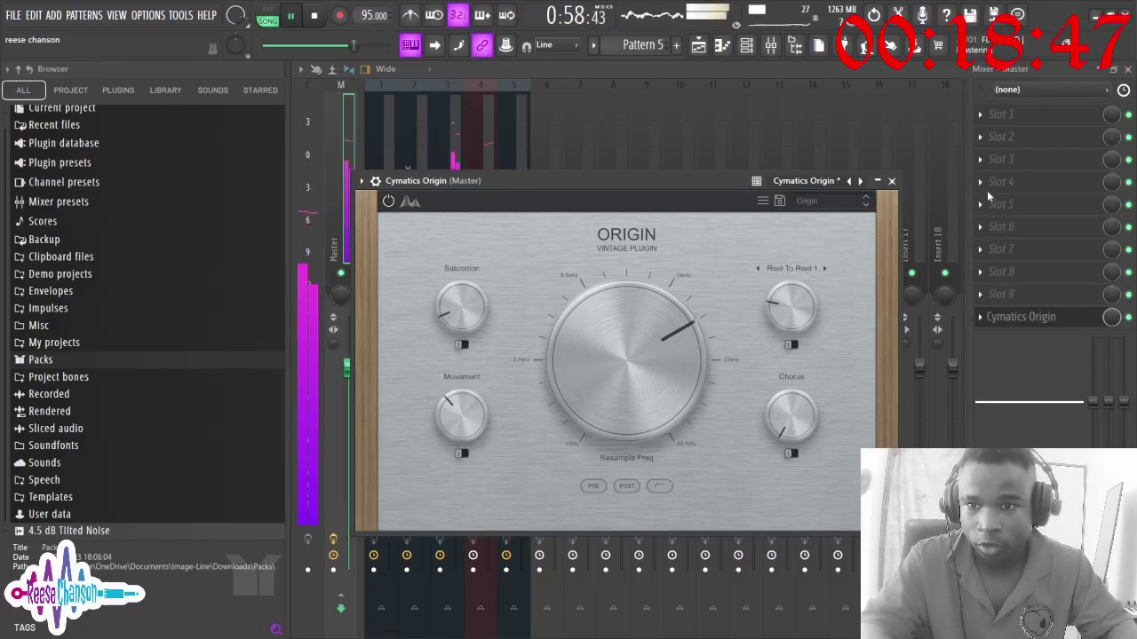
left_click(979, 92)
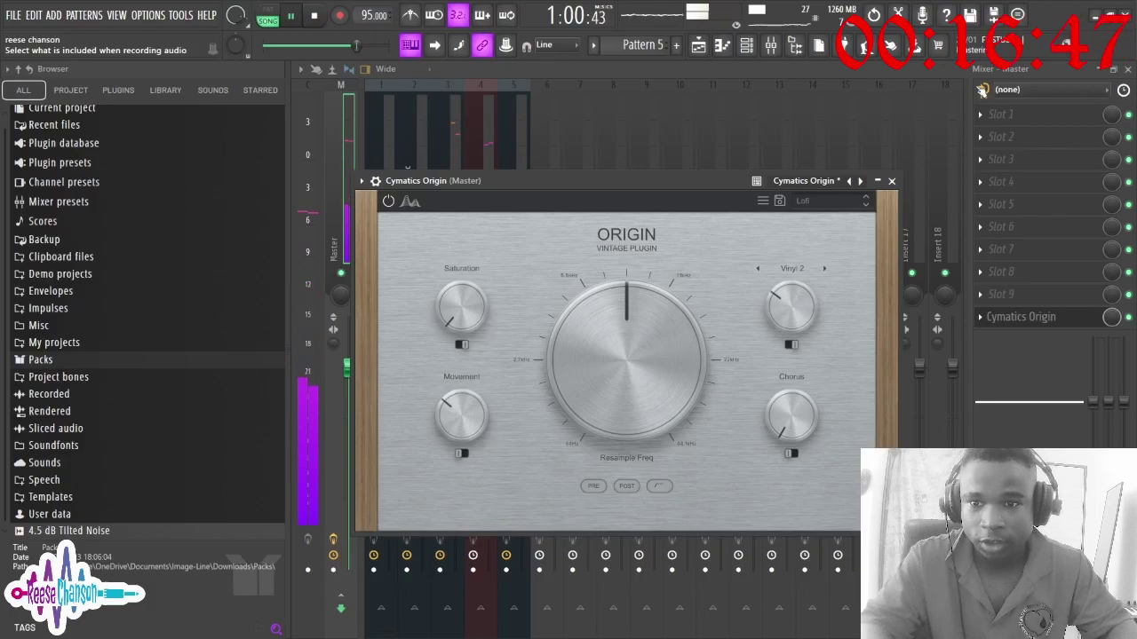
left_click(892, 180)
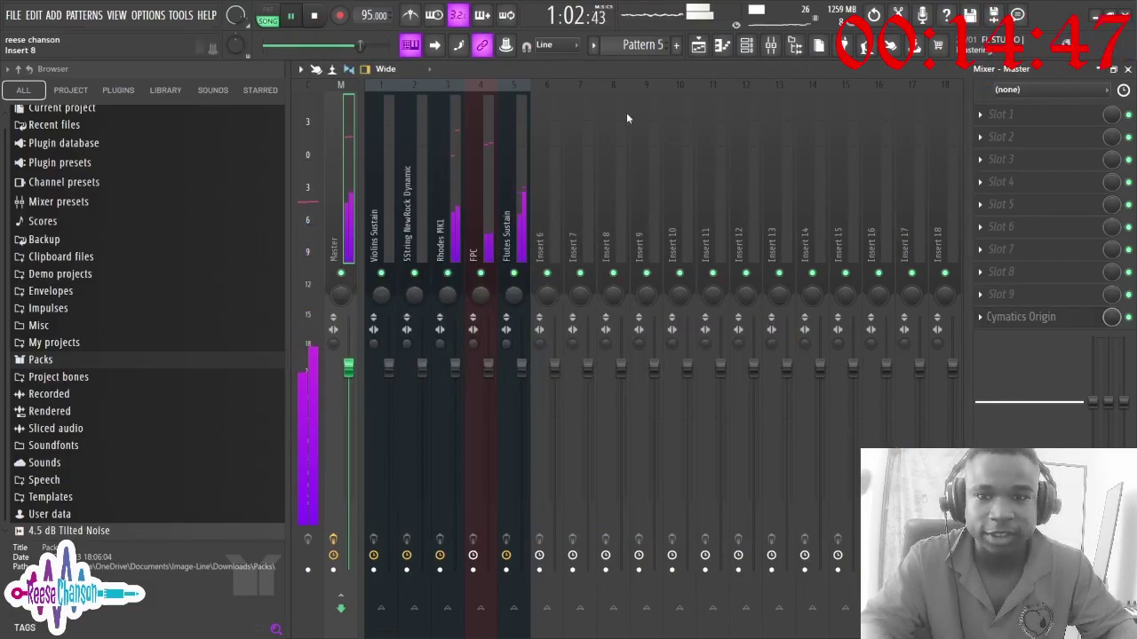
Lower the mix level of the Cymatics Origin effect on the Master track
left_click(696, 54)
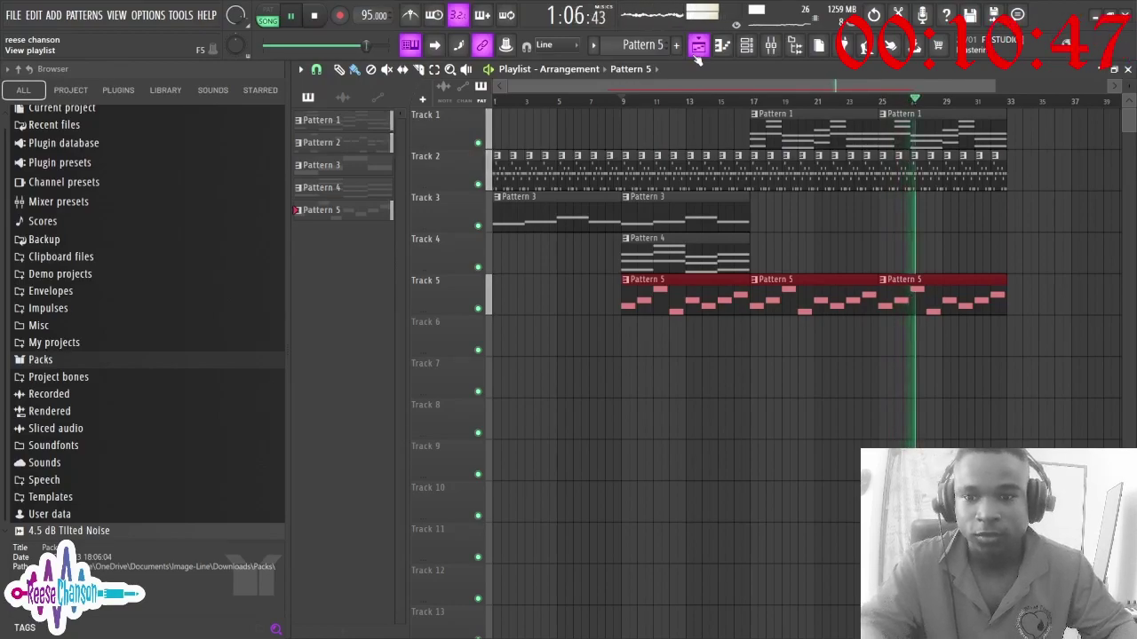
left_click(771, 46)
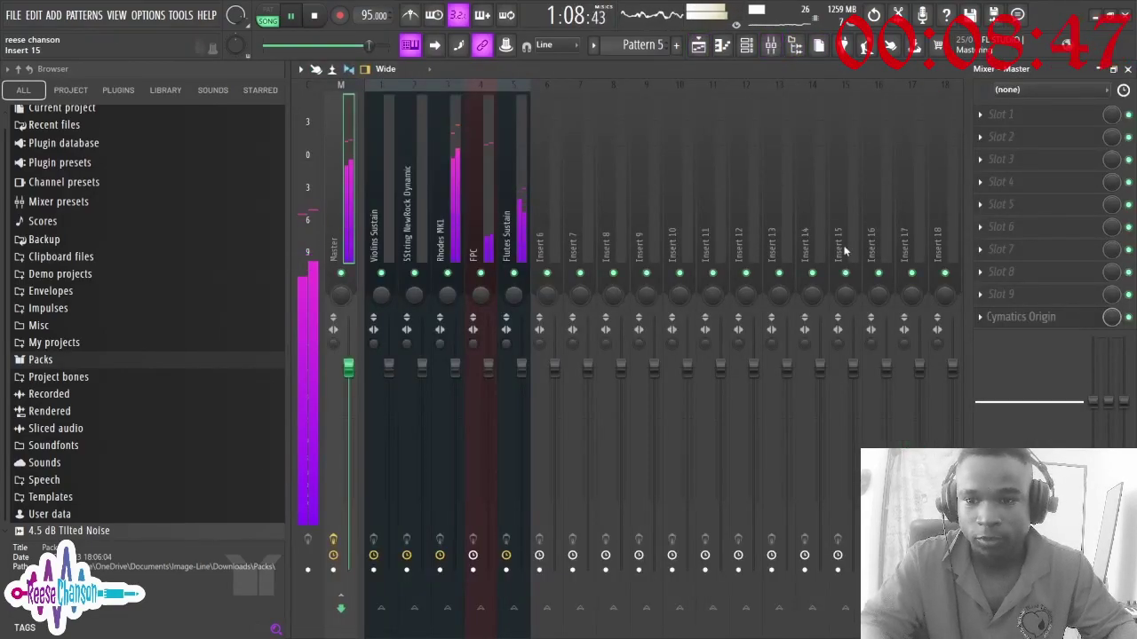
left_click_drag(1112, 318, 1112, 343)
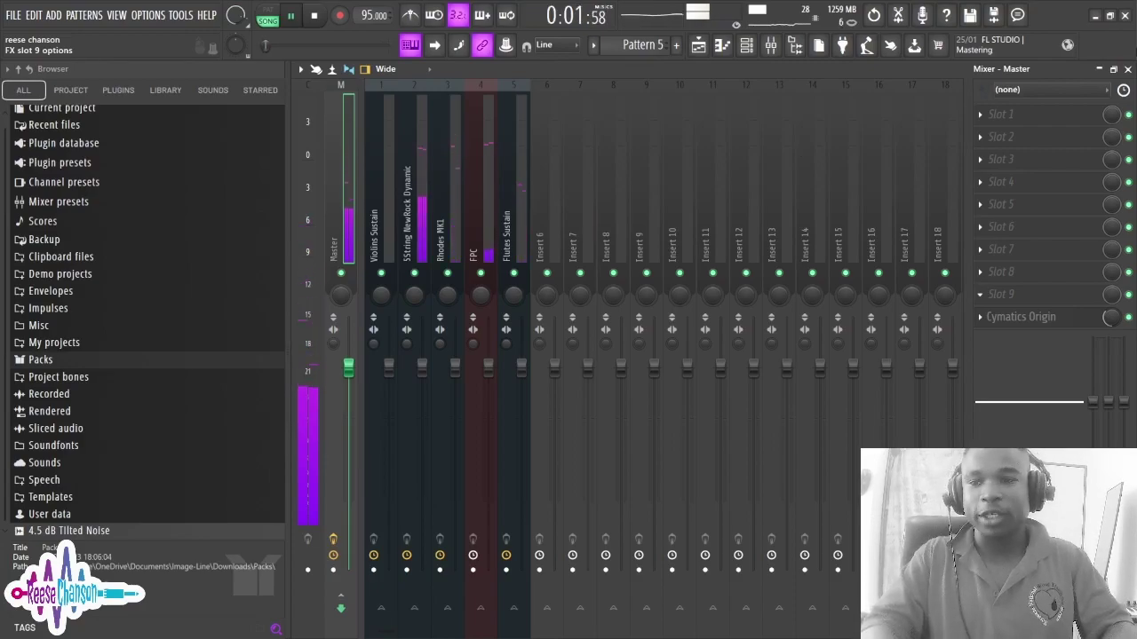
Close the mixer, listen to the finished arrangement in the playlist and stop playback
left_click(1126, 69)
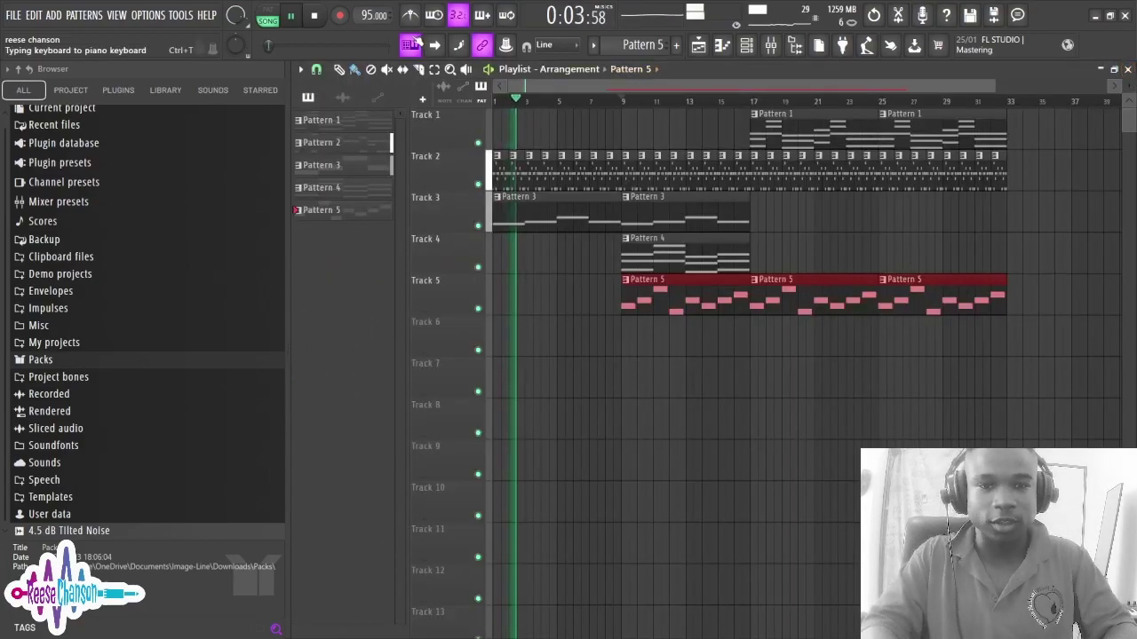
left_click(318, 22)
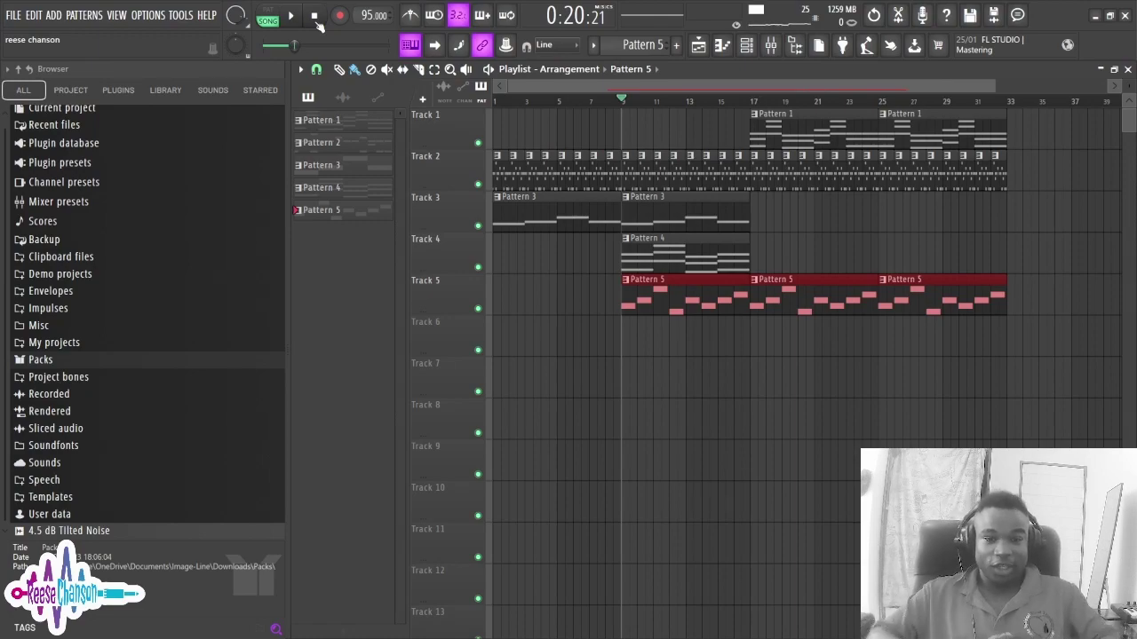
Play the arrangement from the start and briefly mute Track 4 to compare the mix without Pattern 4
left_click_drag(624, 101, 573, 100)
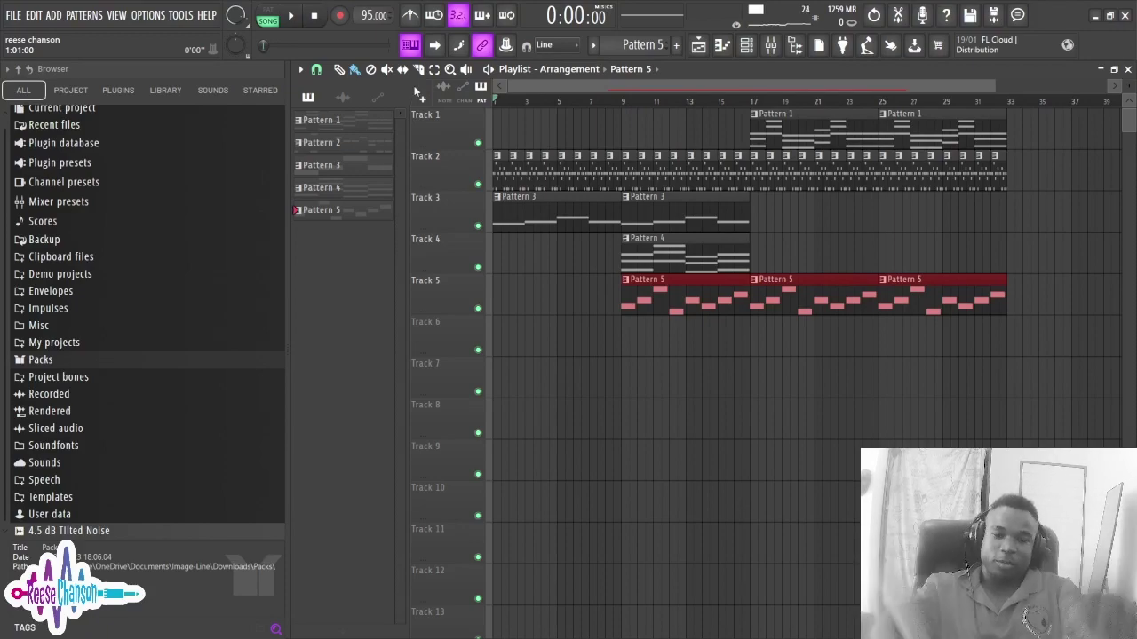
key("space")
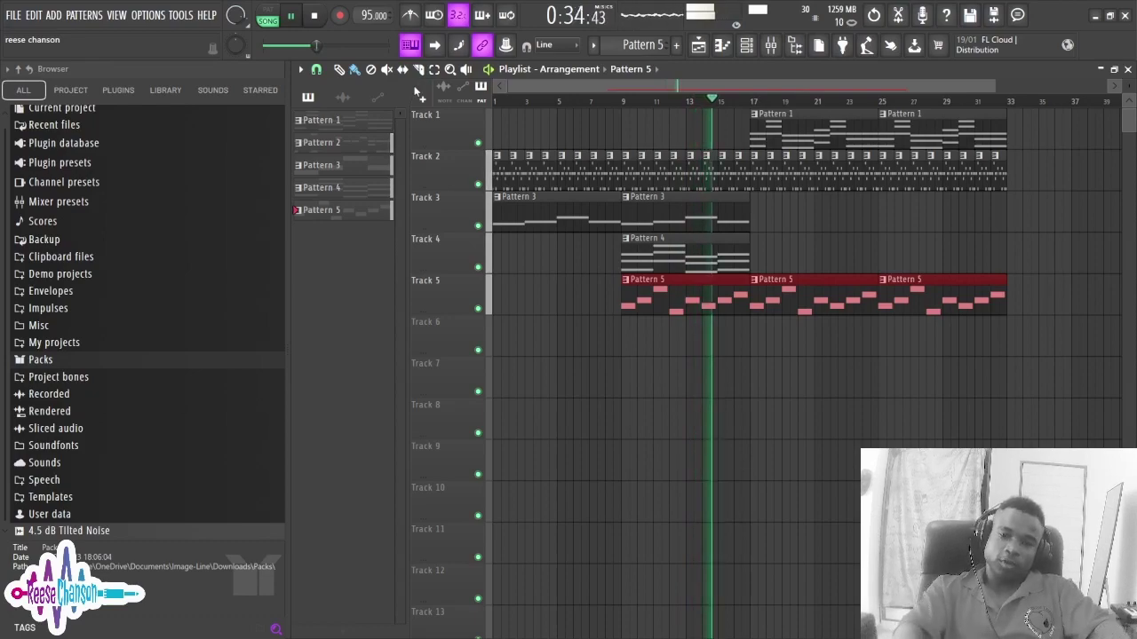
left_click(478, 267)
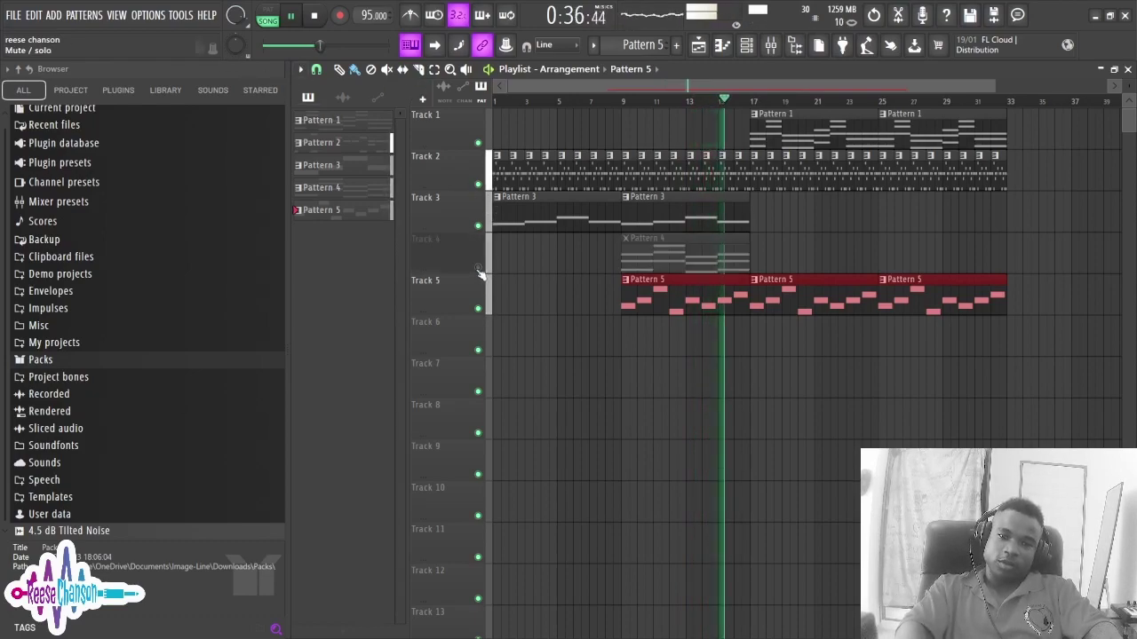
left_click(478, 267)
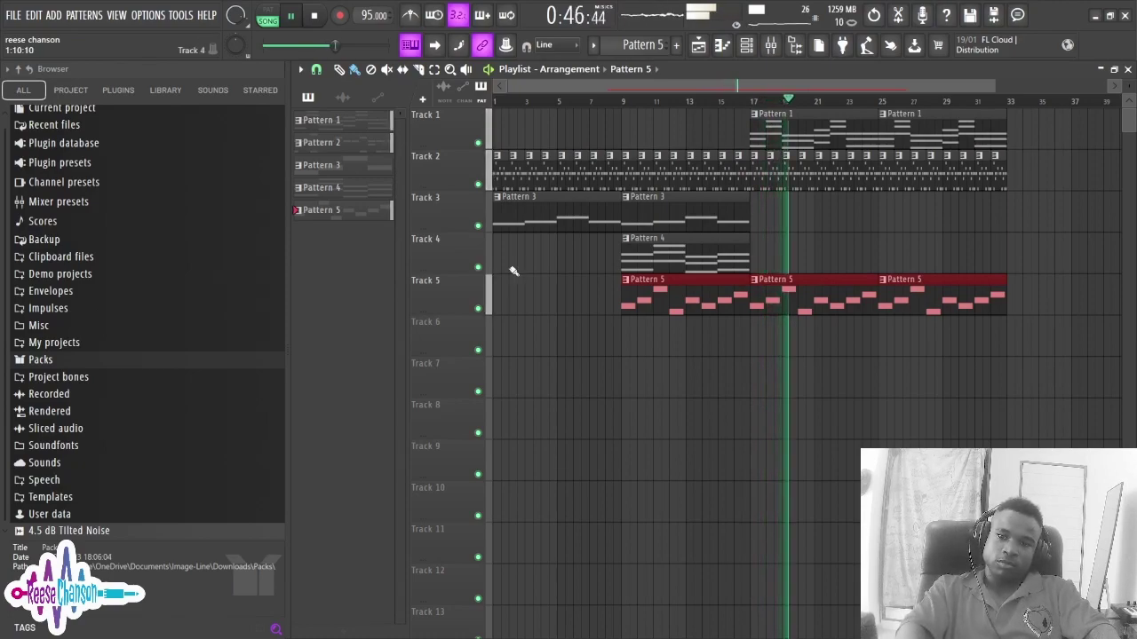
Duplicate the bar 9 Pattern 3 clip twice on Track 3 to fill bars 17 to 32, and stop playback
left_click(687, 207)
left_click_drag(765, 222, 724, 222)
key("ctrl+b")
key("ctrl+b")
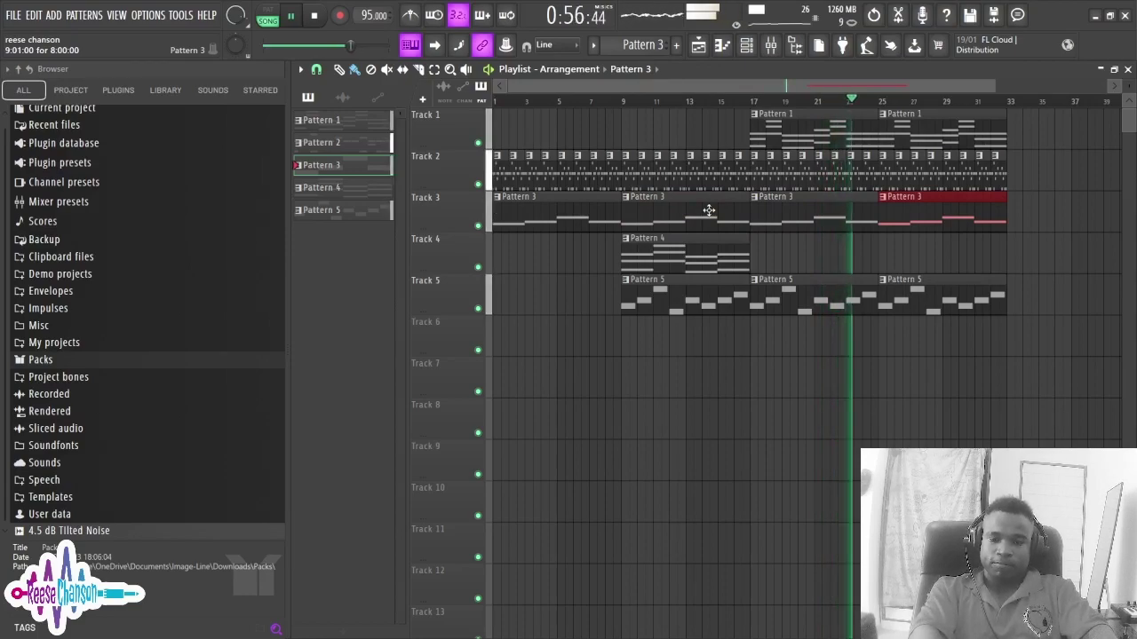
key("space")
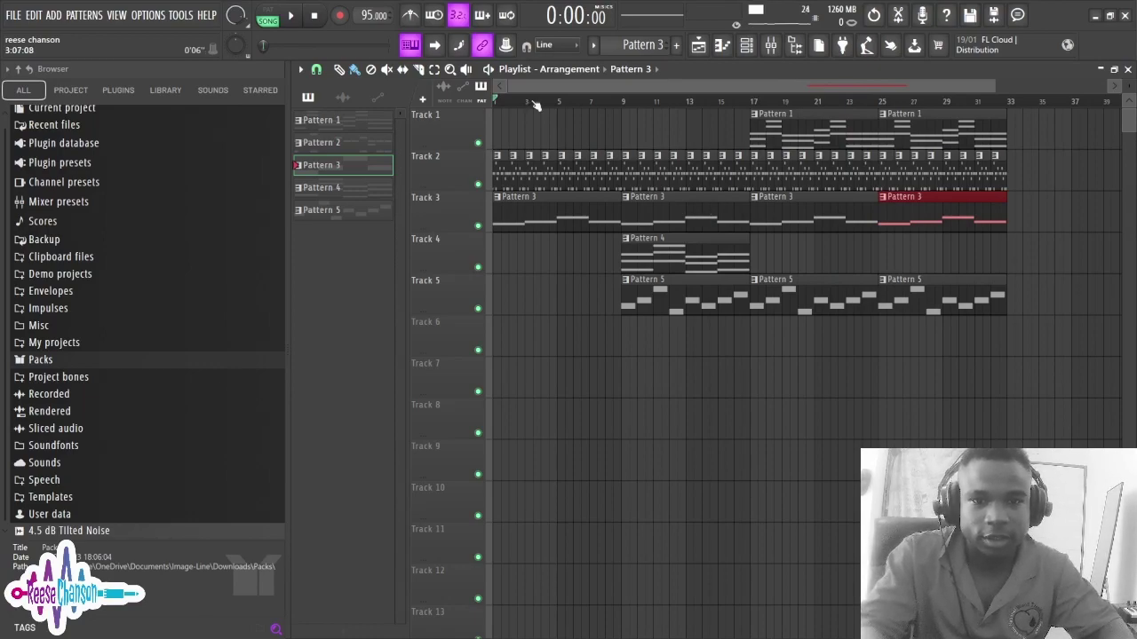
Play the beginning of the extended arrangement briefly and stop it
left_click(297, 17)
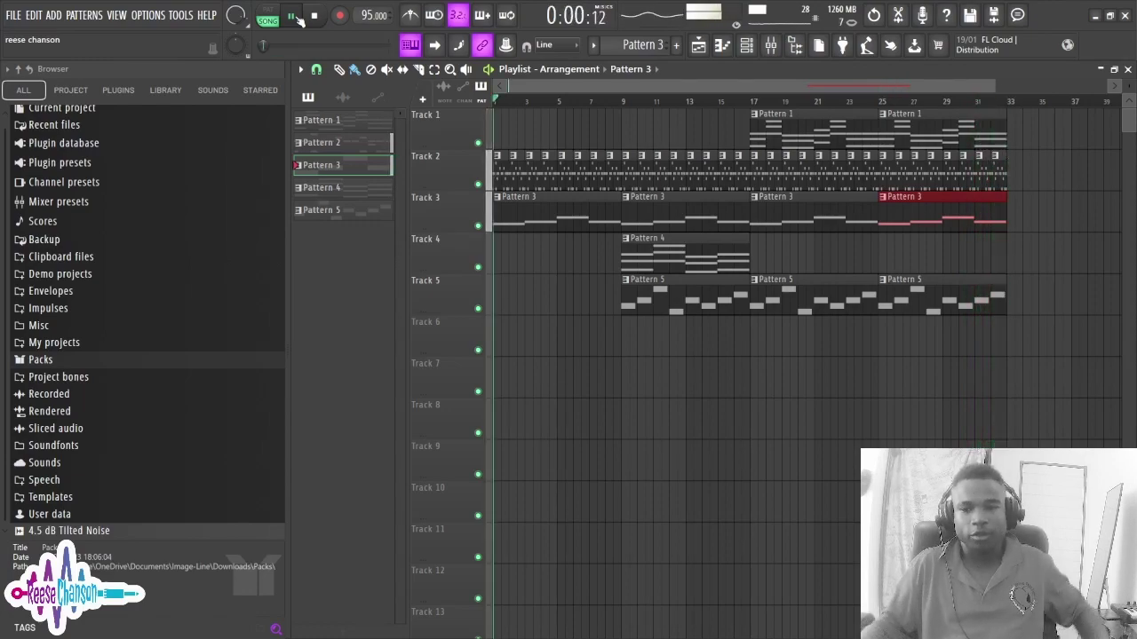
key("space")
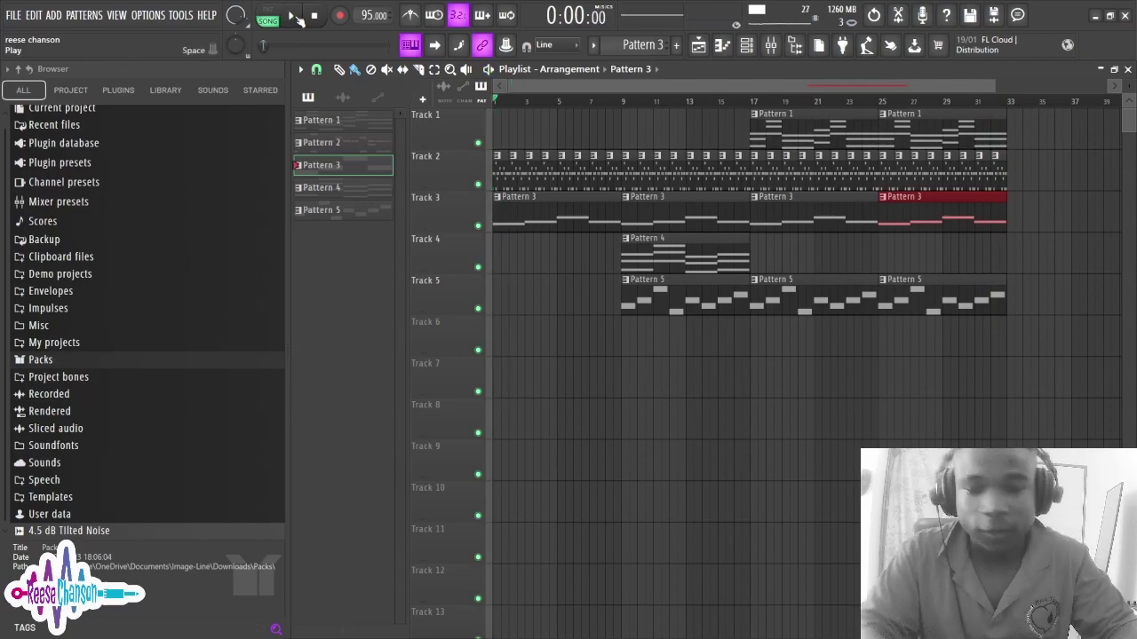